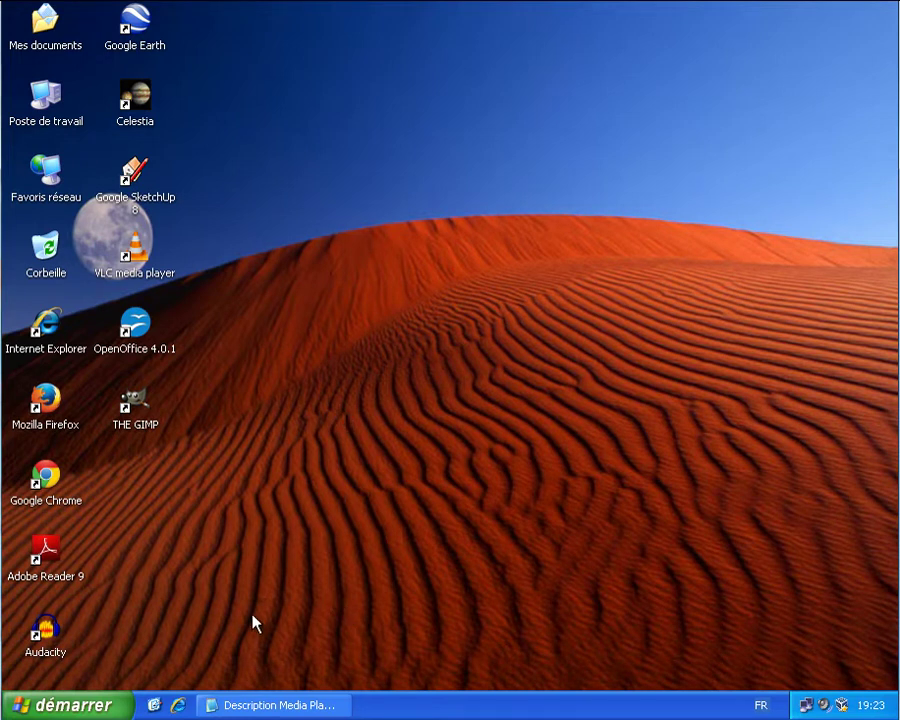
Step: Remove Bloc-notes from the Start menu's list of recently used programs
left_click(106, 700)
right_click(120, 403)
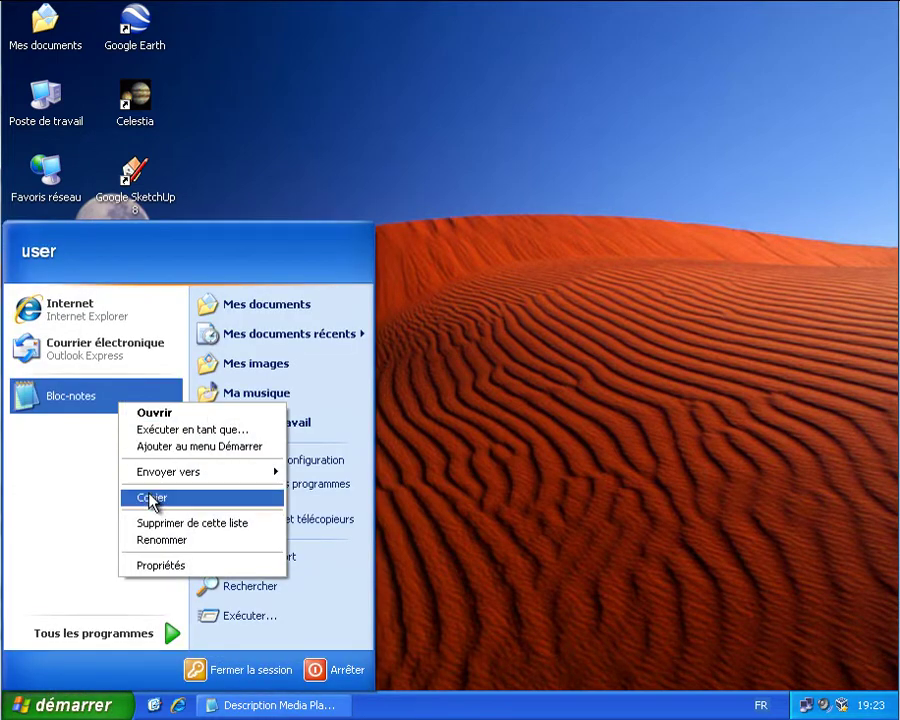
left_click(137, 520)
Step: Launch Lecteur Windows Media, accept its licence agreement and continue to the privacy options
left_click(128, 634)
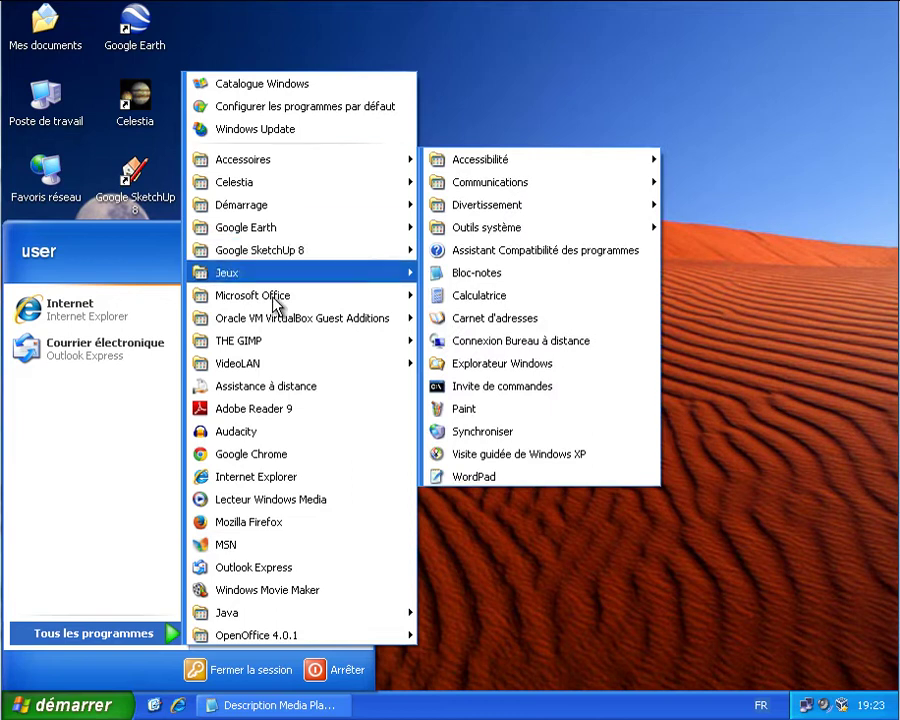
left_click(286, 500)
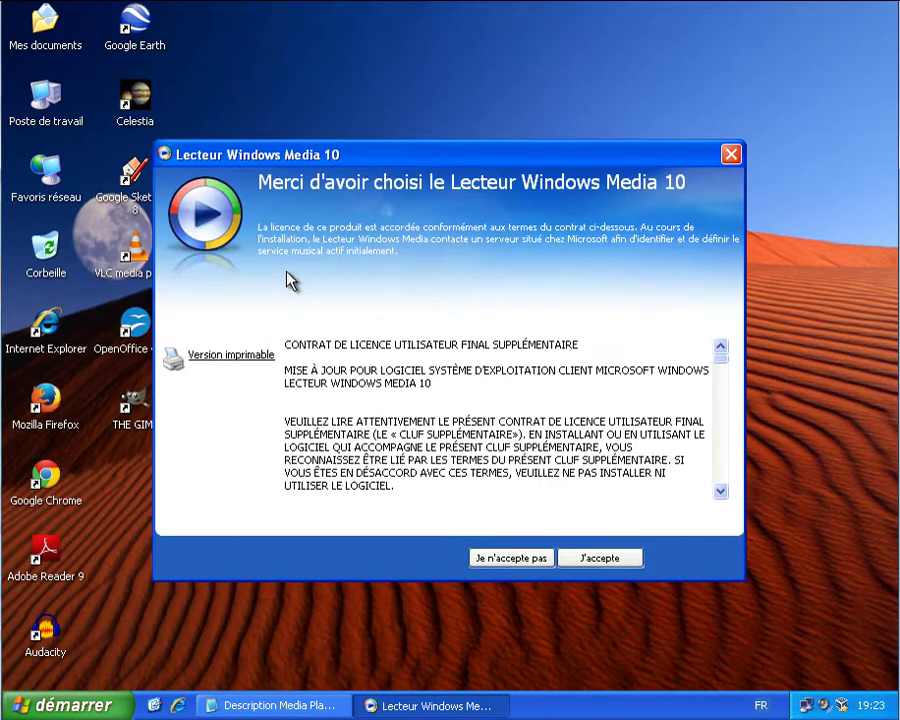
left_click(597, 560)
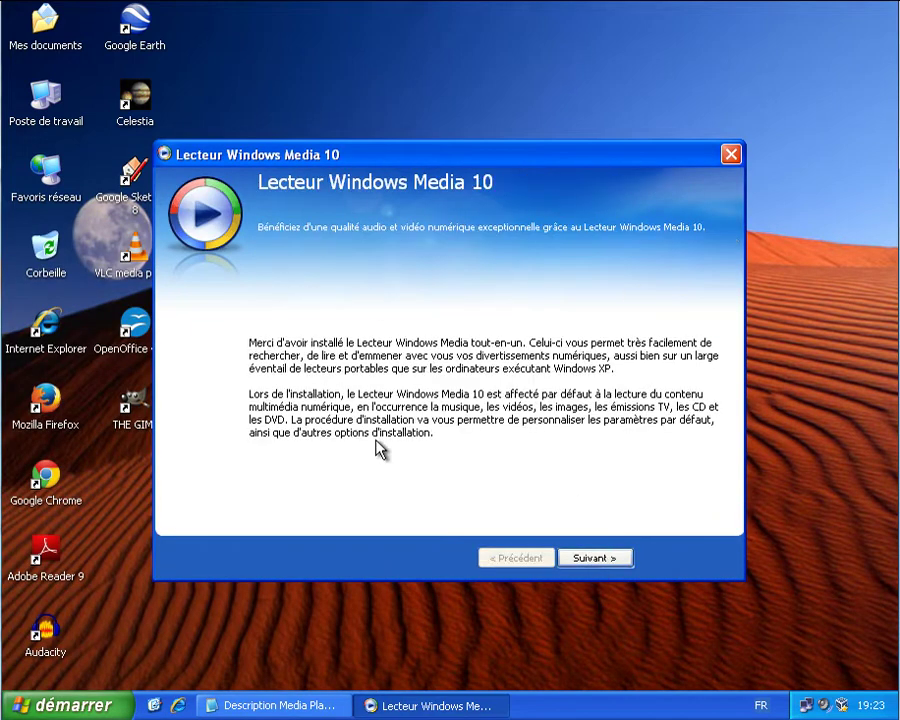
left_click(590, 560)
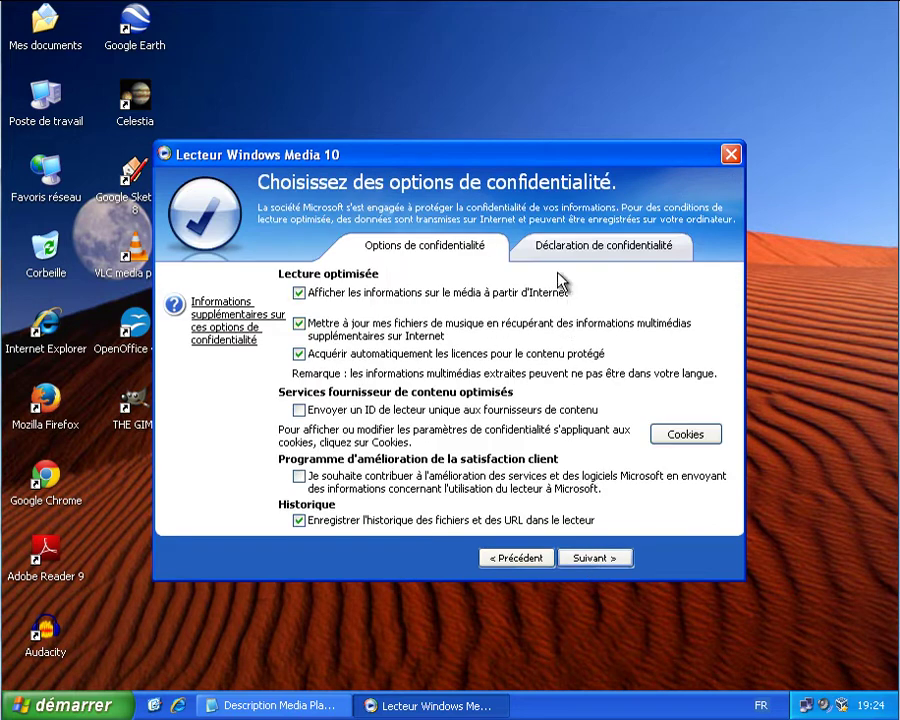
Step: Turn off saving of file and URL history, view the privacy statement, and continue to the installation options
left_click(345, 521)
left_click(589, 252)
left_click(490, 254)
left_click(590, 556)
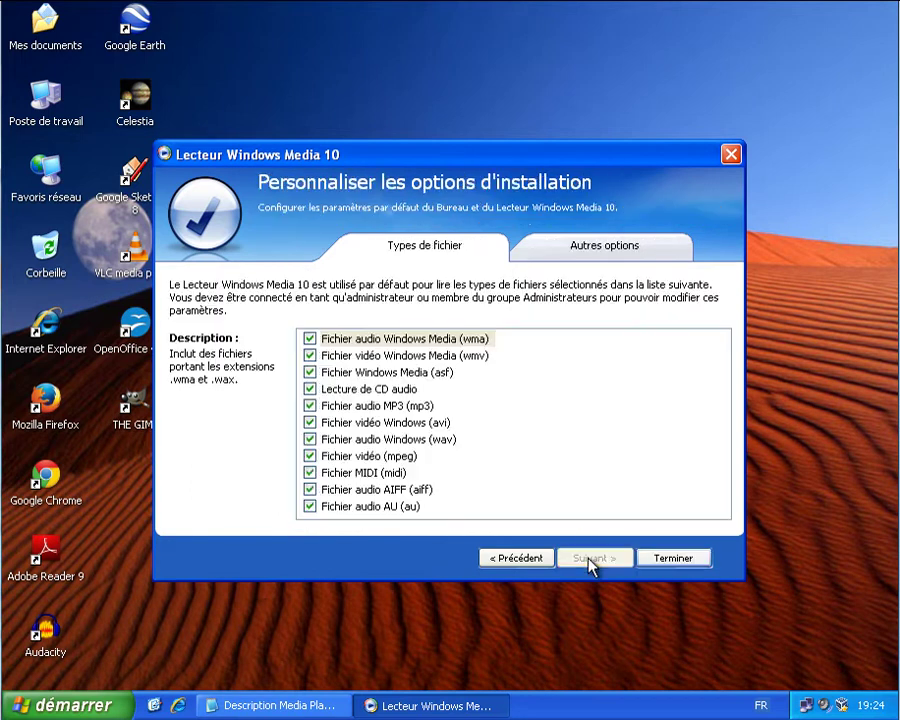
Step: Deselect the wmv, avi and mpeg video file types and finish the player's setup
left_click(310, 356)
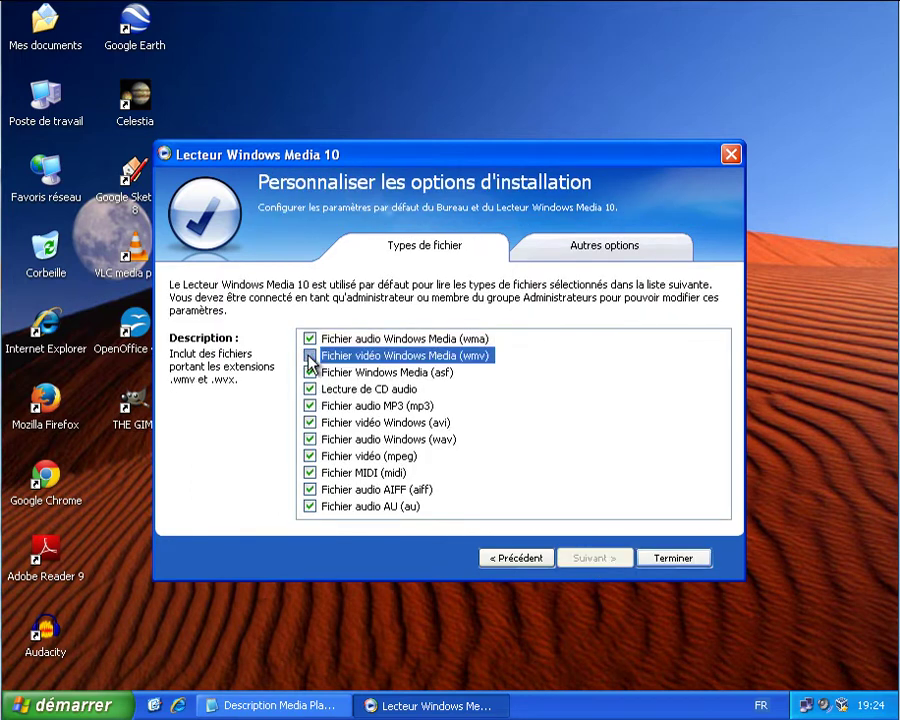
left_click(310, 422)
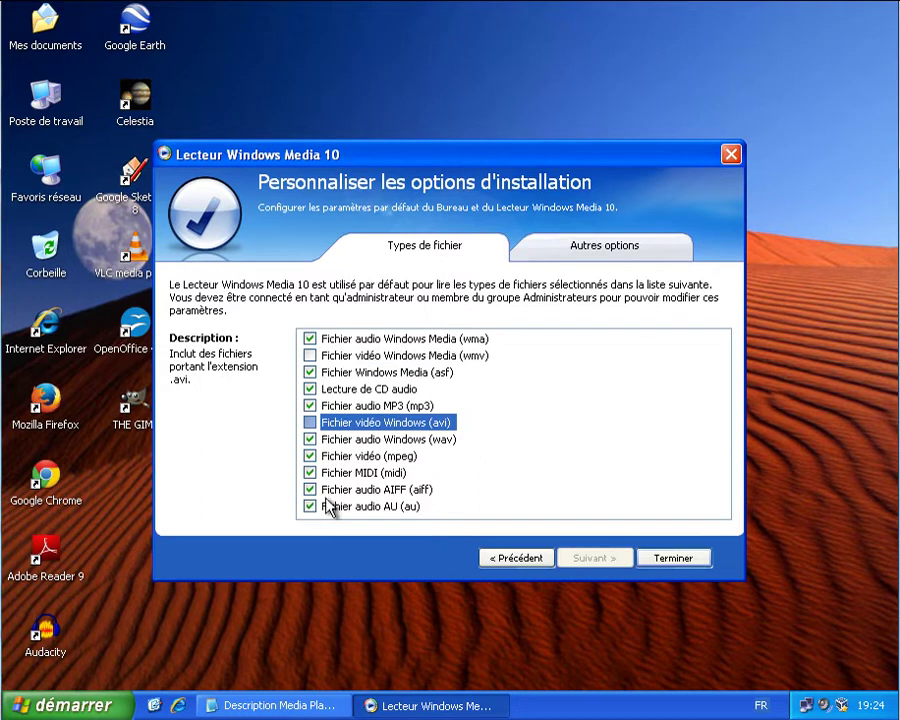
left_click(310, 456)
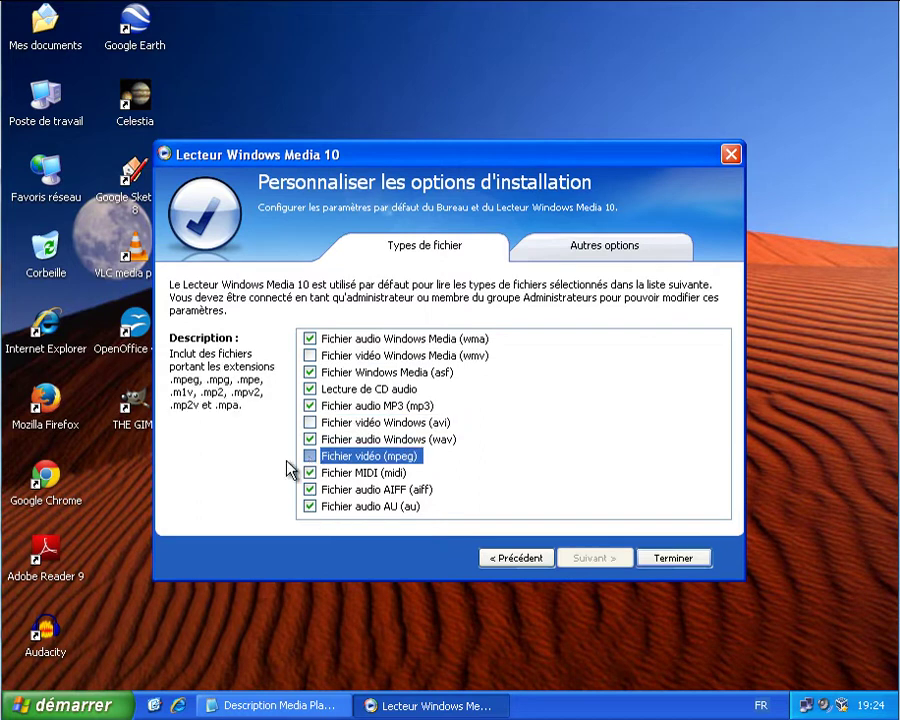
left_click(680, 561)
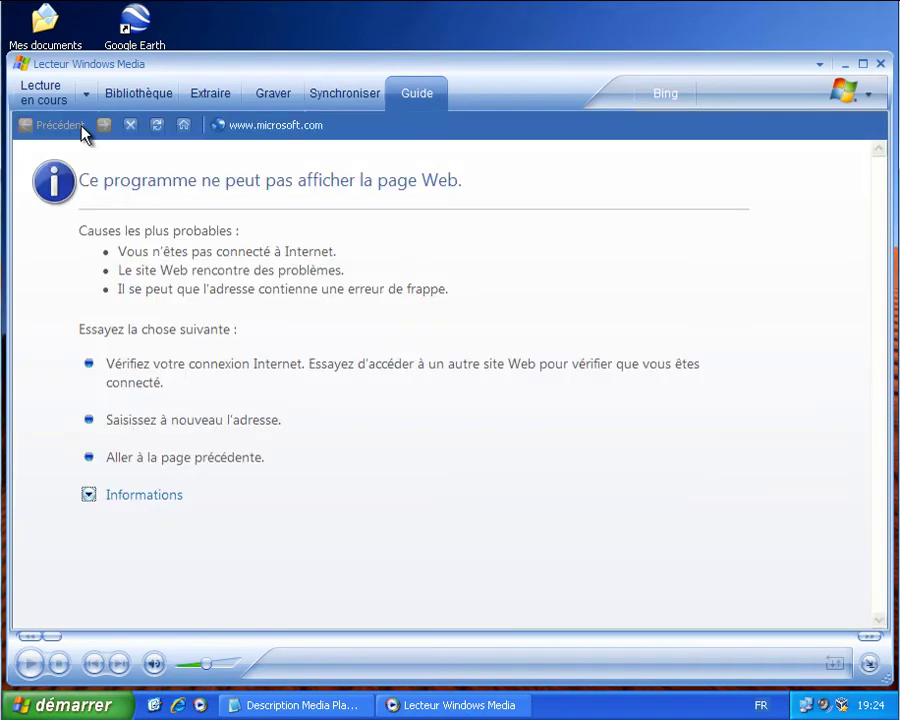
Step: View the Lecture en cours page and close Lecteur Windows Media
left_click(50, 100)
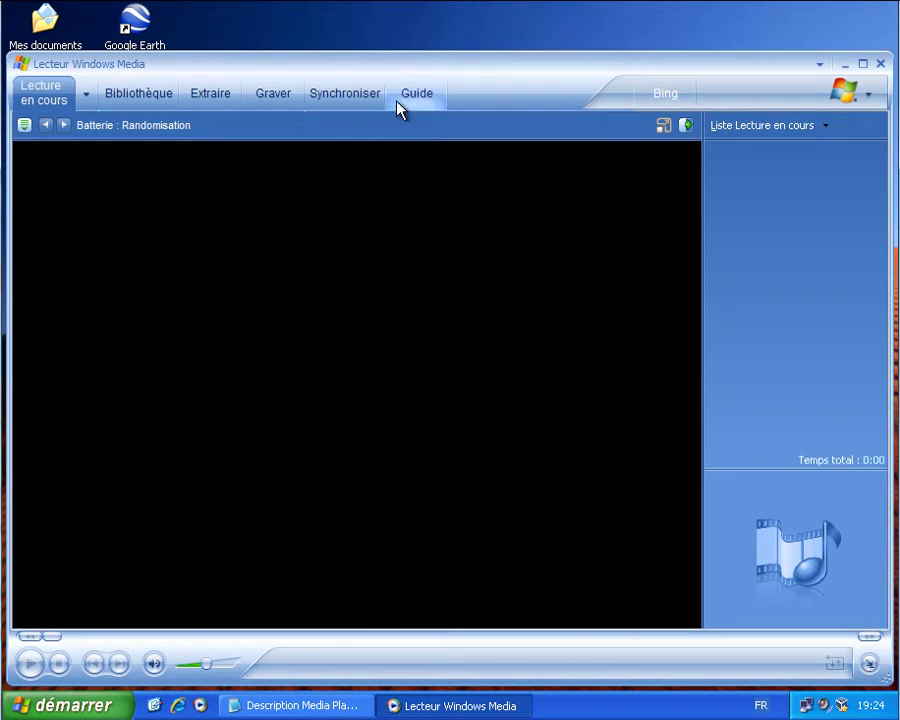
left_click(882, 62)
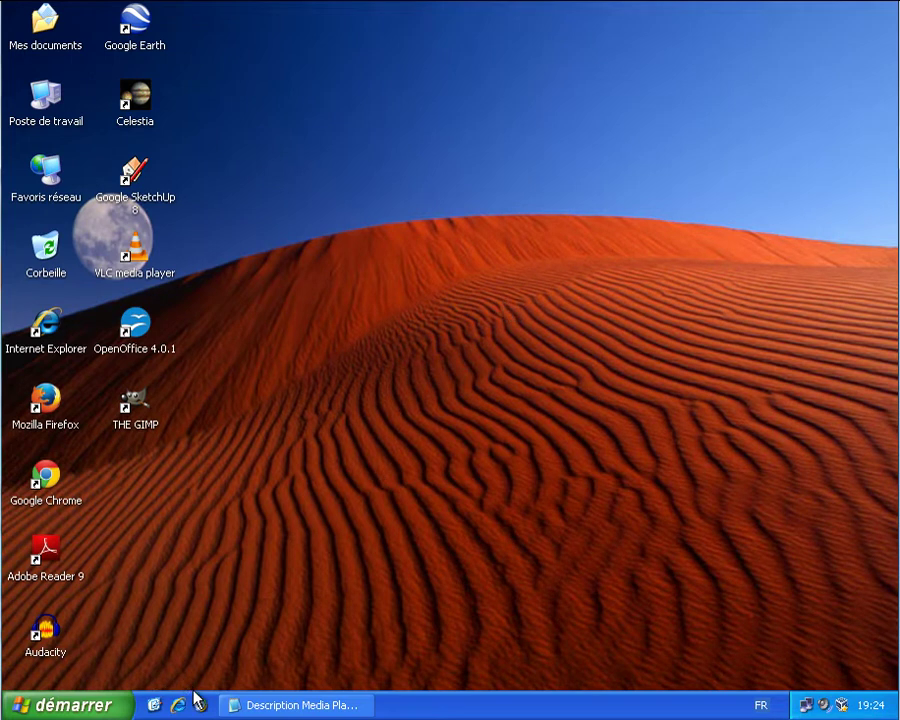
Step: Switch to Mozilla Firefox and postpone making it the default browser
left_click(80, 704)
left_click(396, 440)
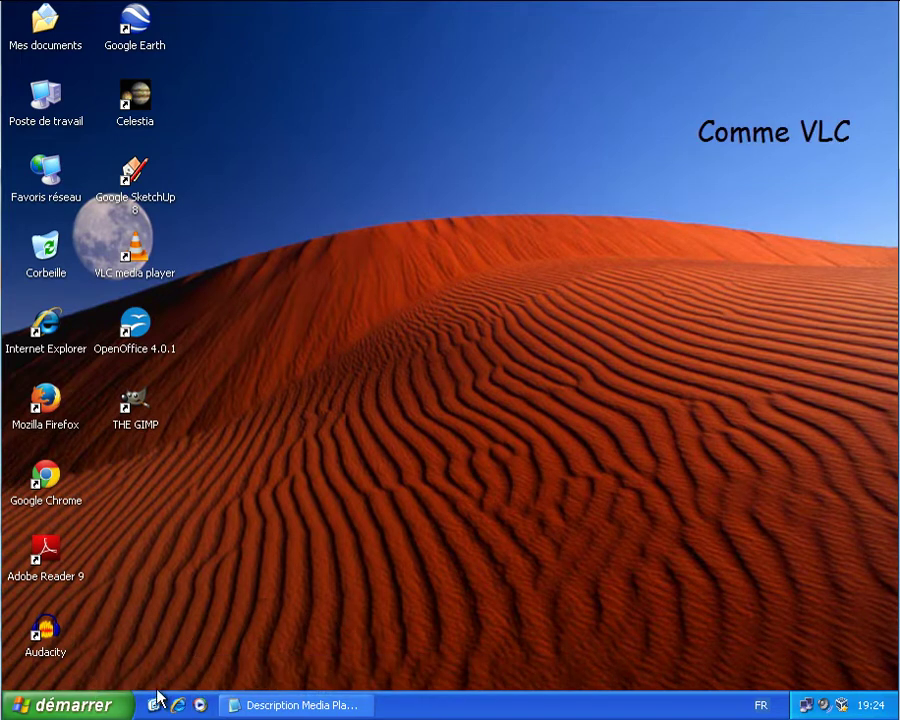
left_click(120, 703)
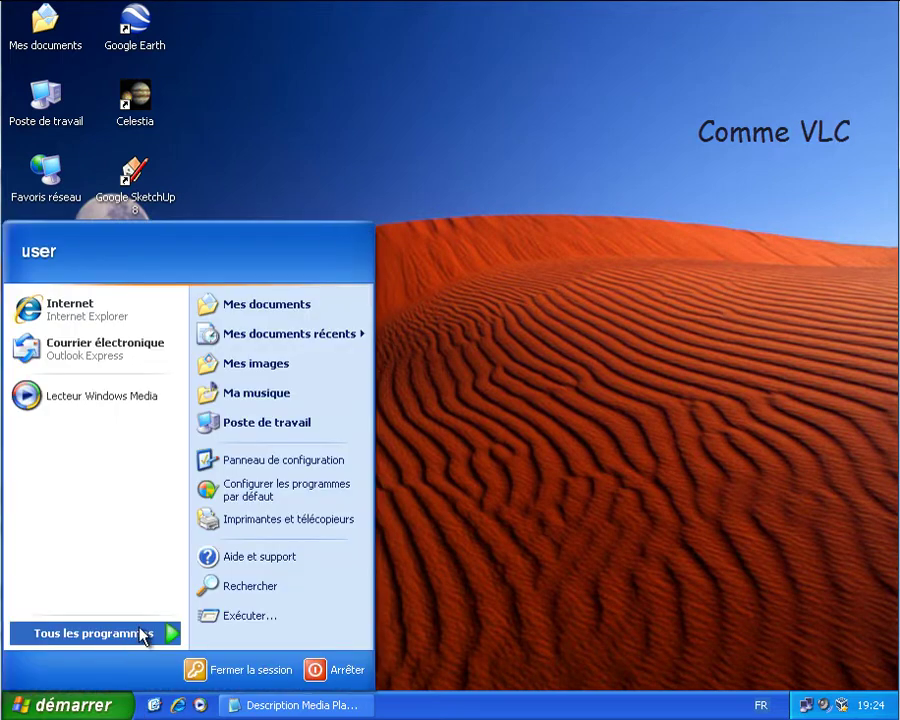
left_click(95, 638)
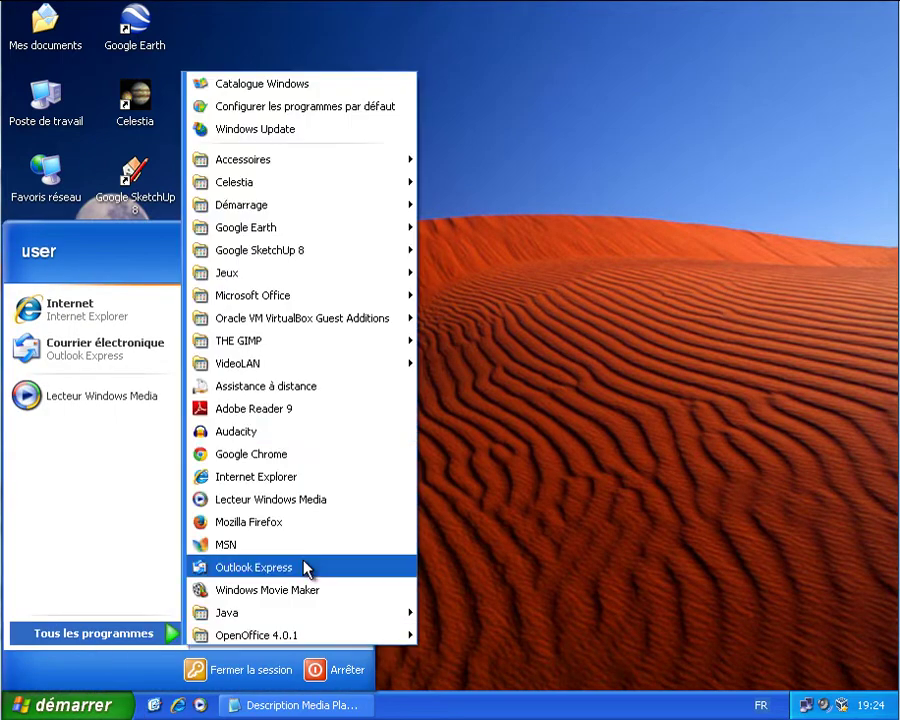
left_click(302, 521)
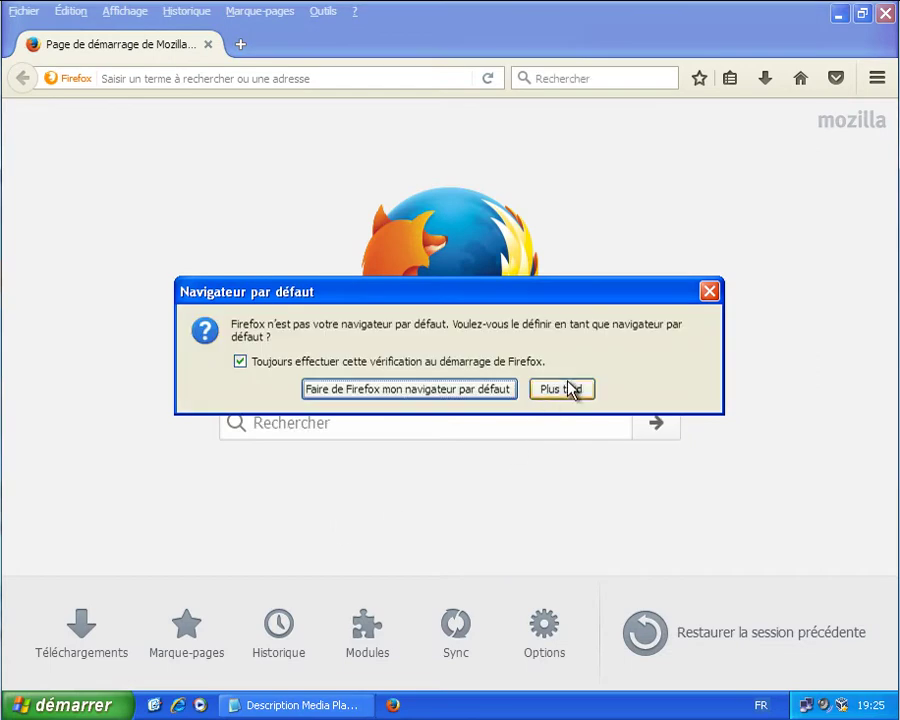
left_click(563, 389)
Step: Copy the CCM download link for Media Player Classic from the Description Media Player Classic.txt note
left_click(207, 78)
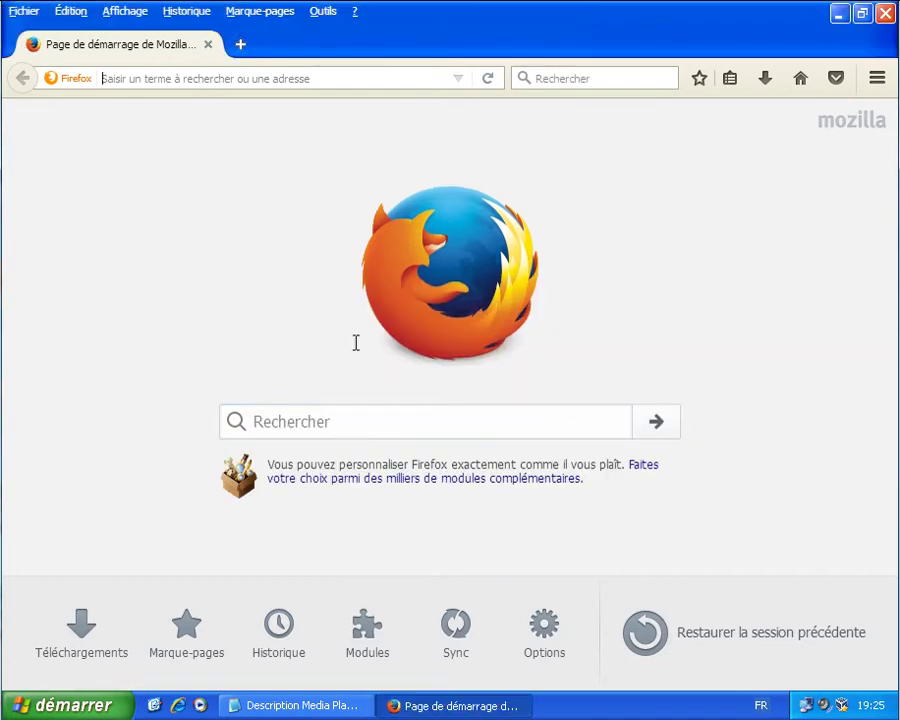
left_click(300, 706)
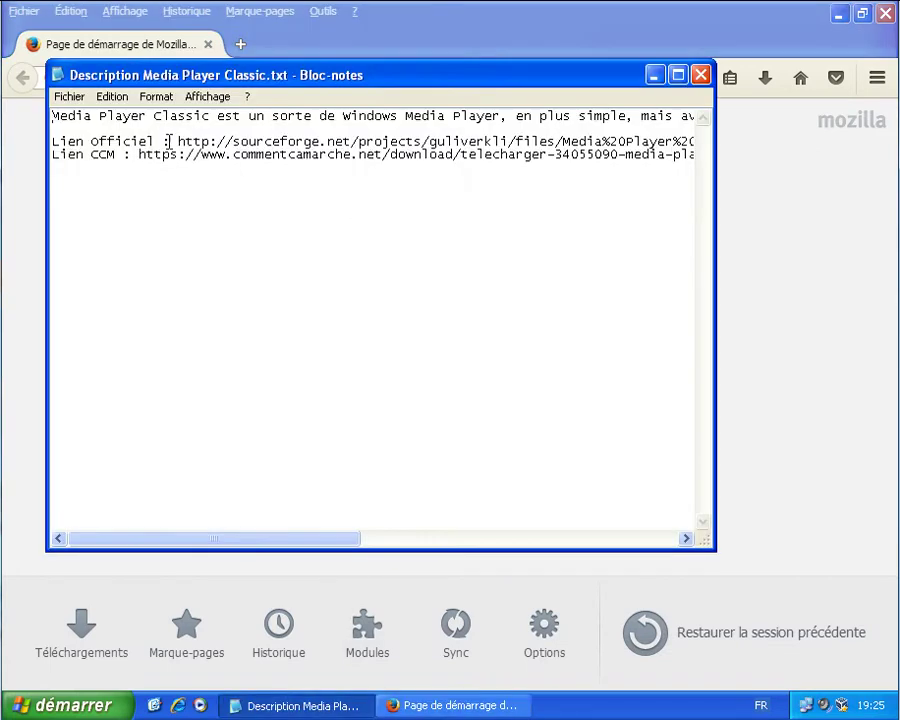
left_click_drag(48, 141, 153, 141)
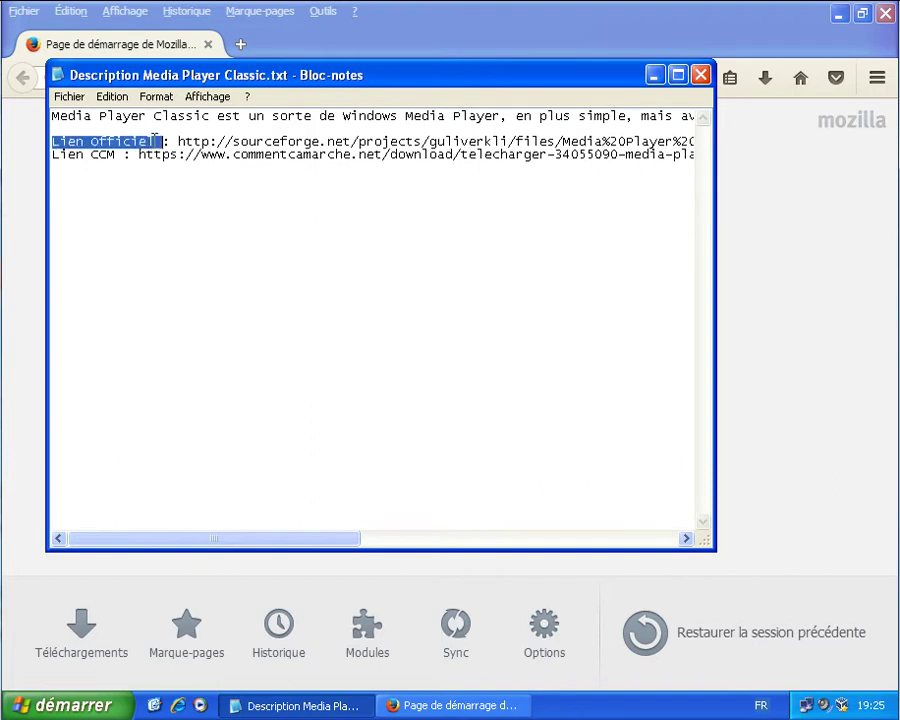
left_click(153, 141)
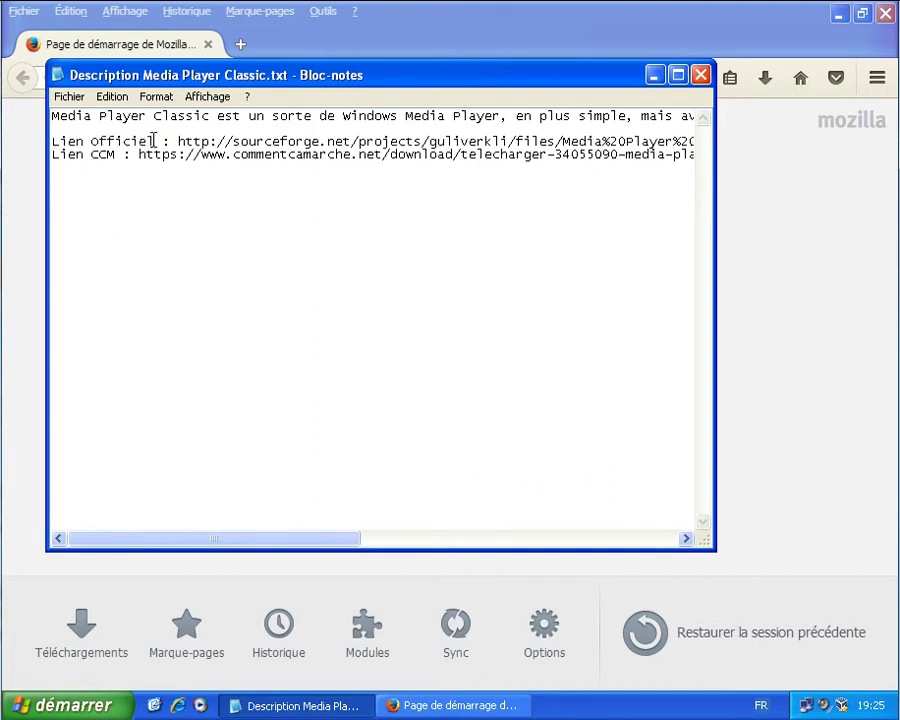
left_click_drag(178, 141, 210, 141)
left_click(120, 156)
left_click_drag(90, 155, 114, 157)
left_click(116, 157)
left_click_drag(141, 156, 619, 156)
right_click(502, 160)
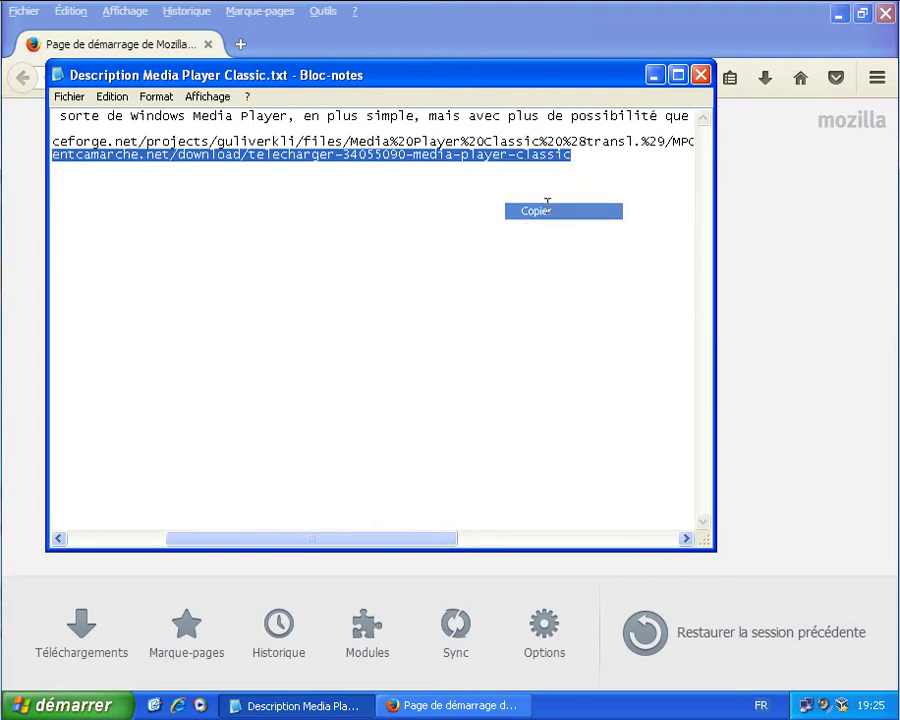
left_click(570, 208)
Step: Load the copied CCM link in Firefox
left_click(416, 36)
left_click(369, 78)
key("ctrl+v")
key("Return")
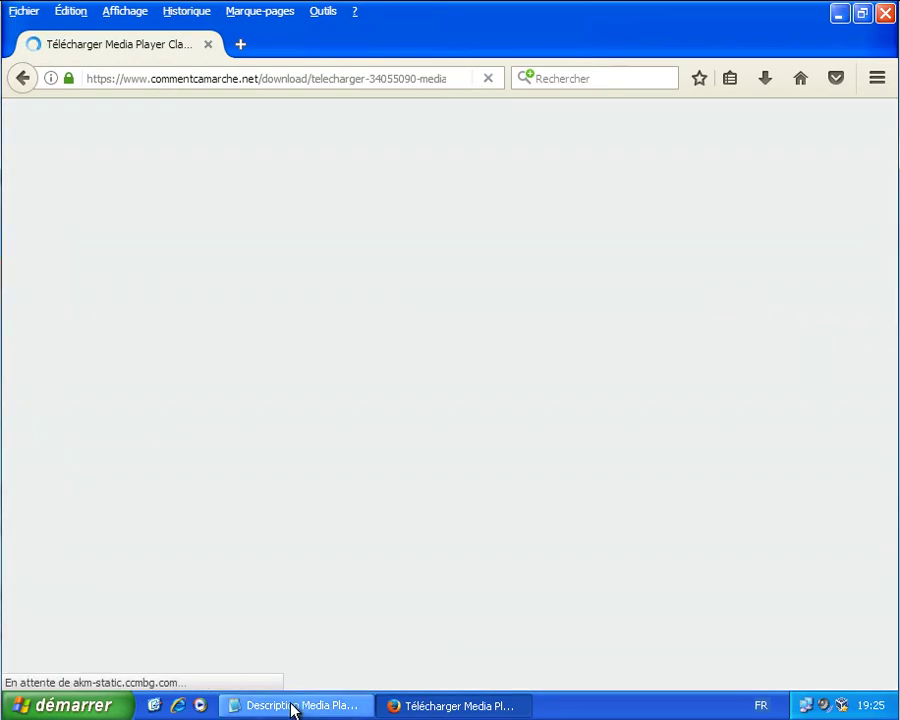
Step: Check the official and CCM links from the beginning of the text note, and return to Firefox
left_click(292, 705)
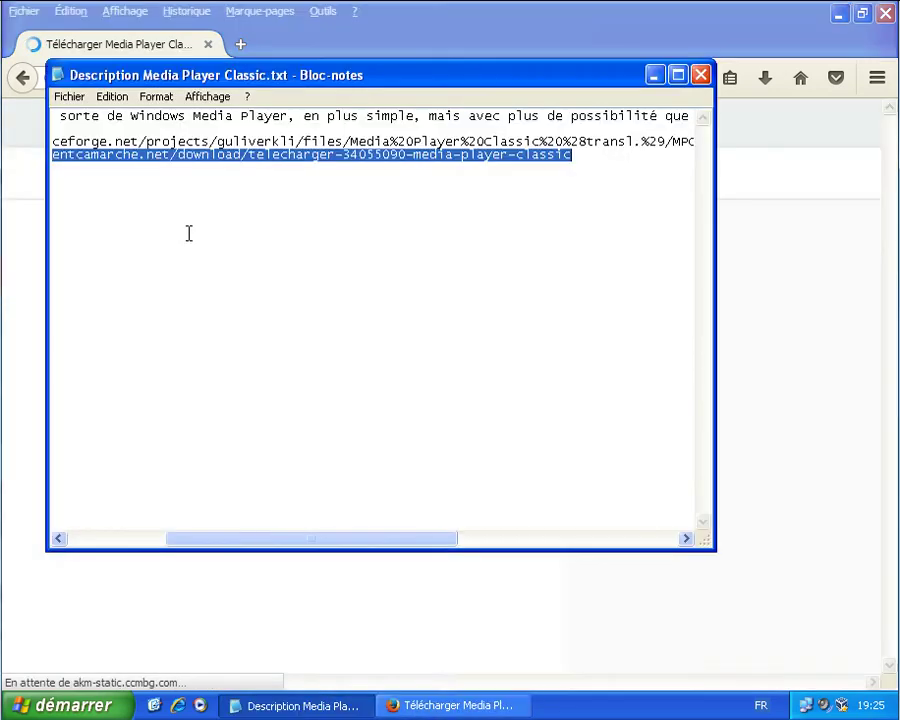
left_click(620, 158)
left_click_drag(314, 541, 110, 540)
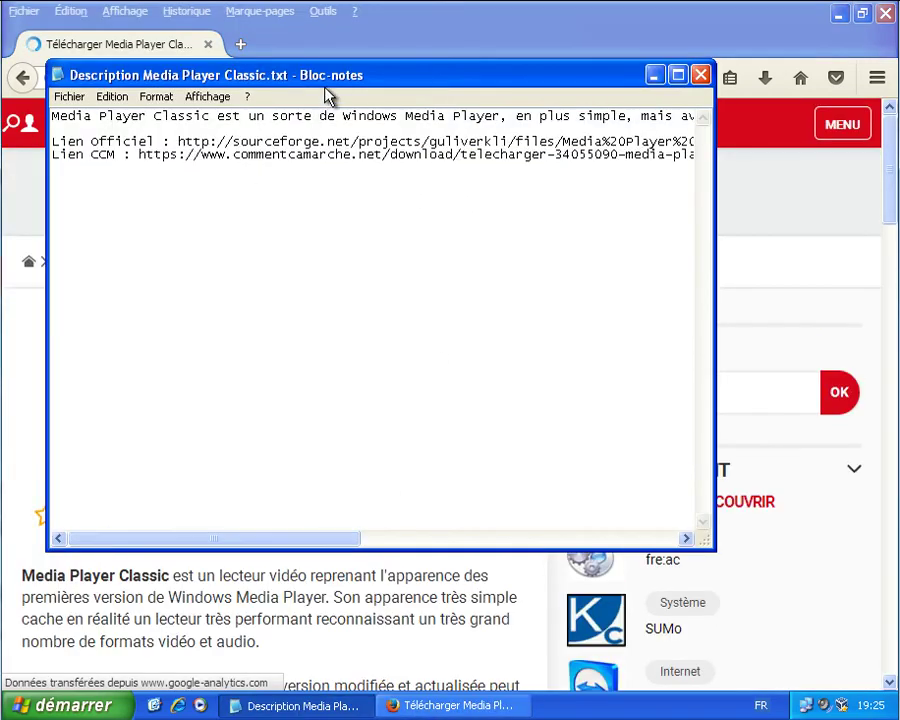
left_click(408, 28)
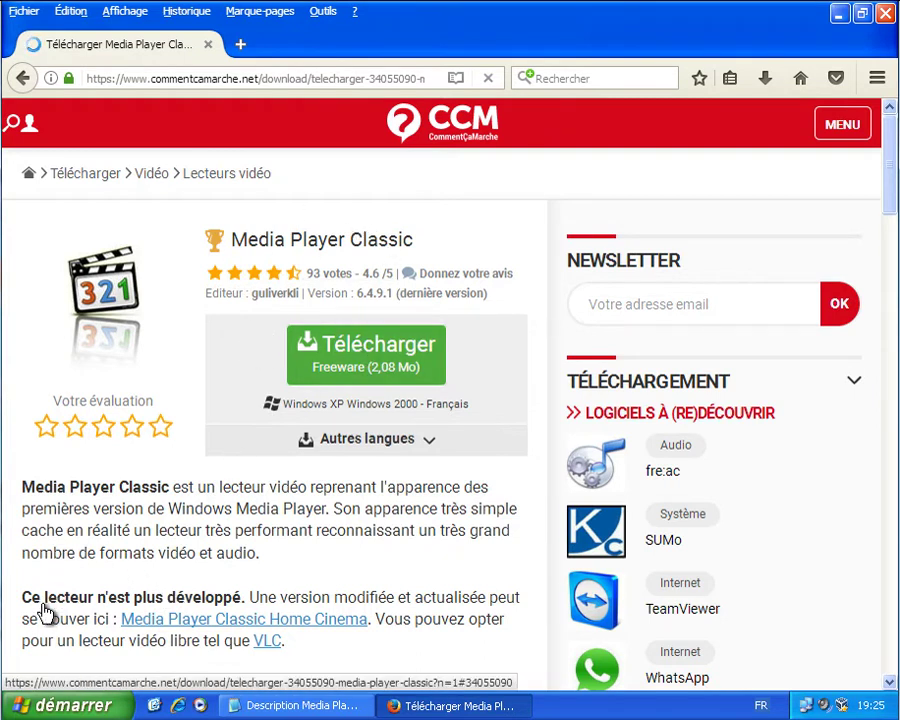
Step: Examine the Media Player Classic page's description and the other languages offered for download
scroll(763, 293, "down", 5)
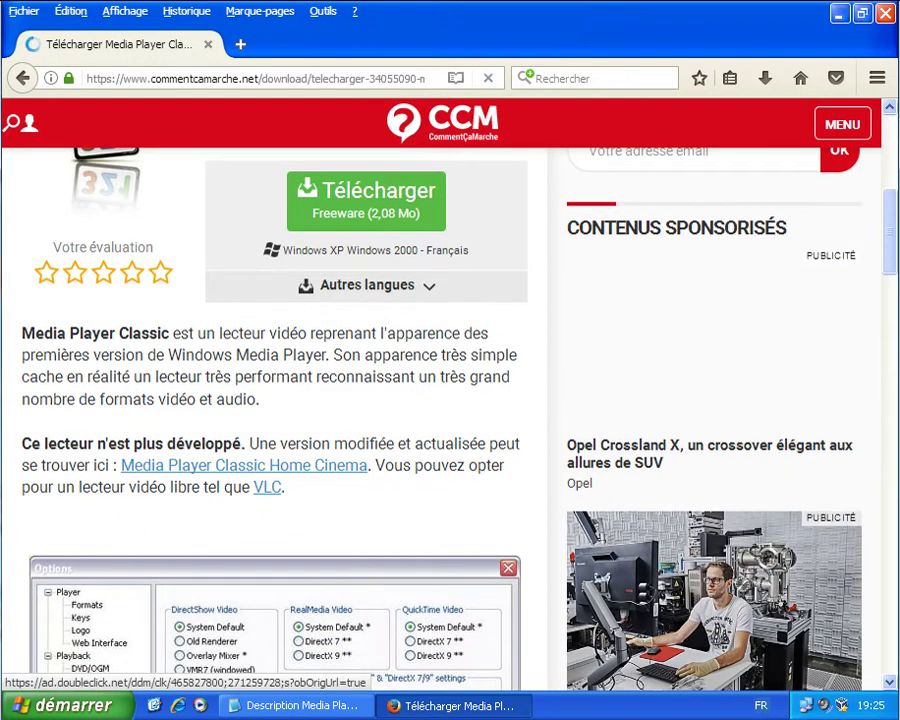
scroll(175, 450, "up", 2)
scroll(170, 450, "up", 1)
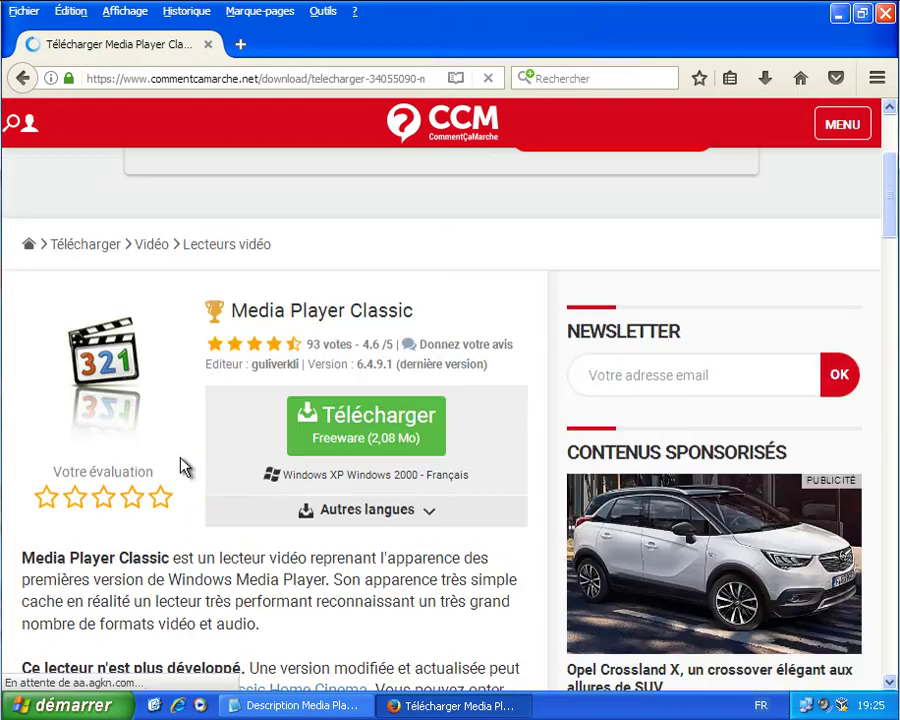
scroll(179, 510, "down", 1)
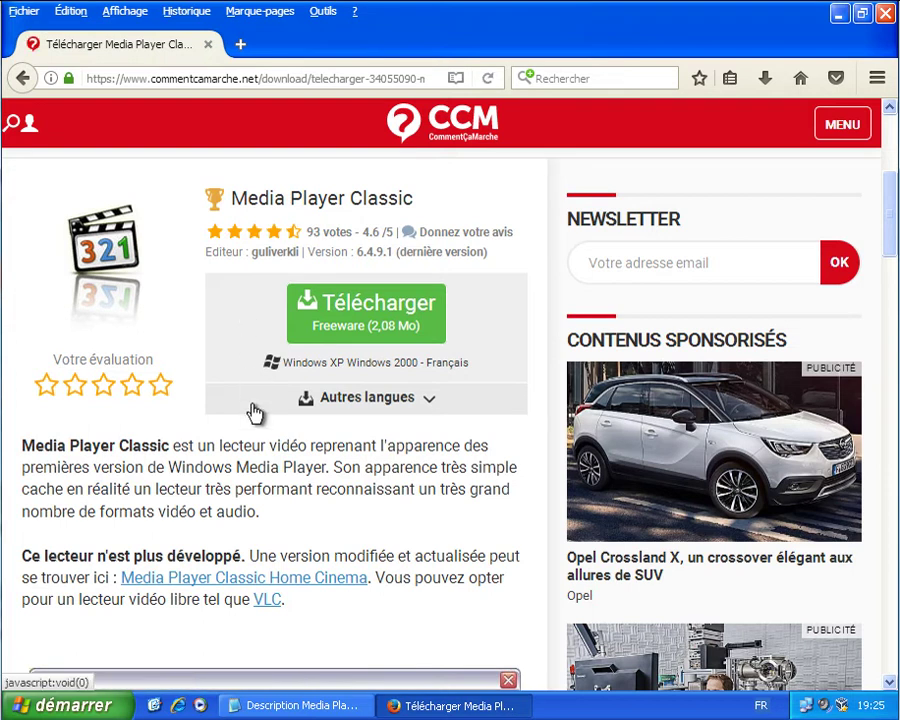
left_click(350, 400)
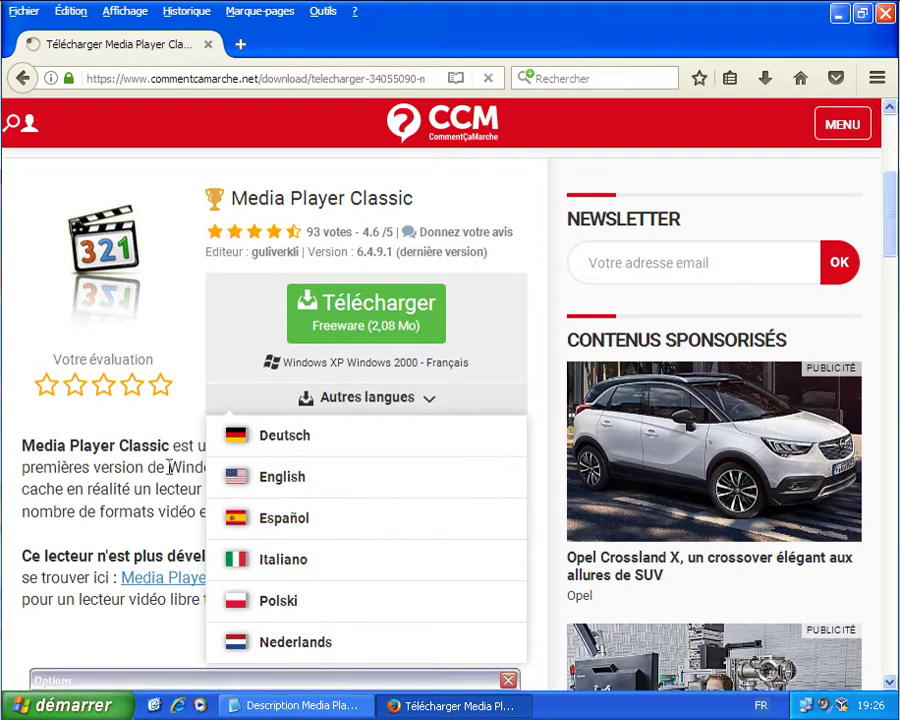
left_click(212, 488)
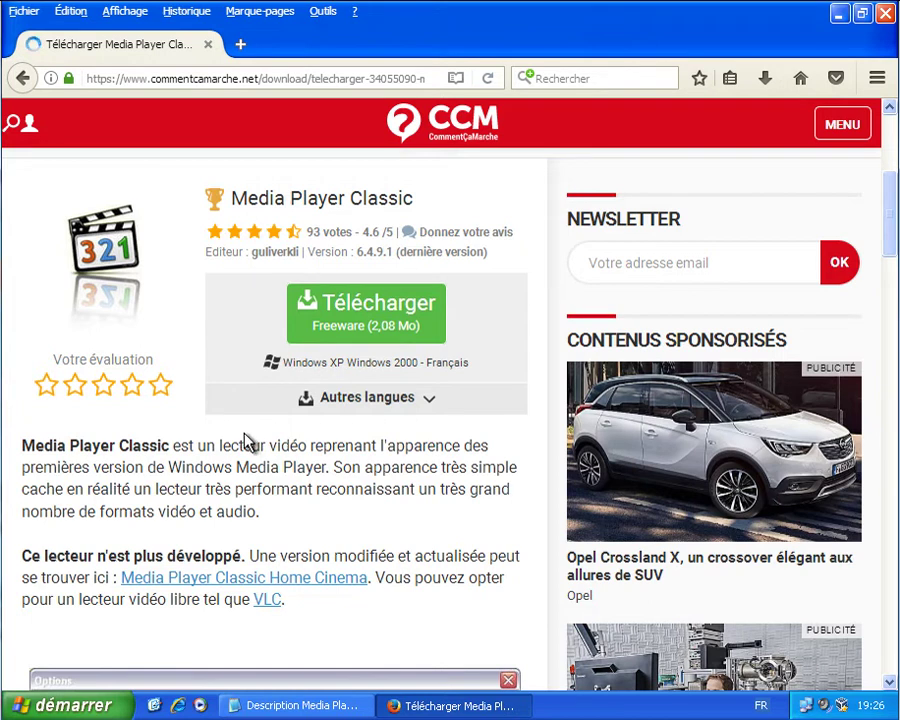
Step: Look over the page's screenshots and start the French Media Player Classic download
scroll(241, 444, "down", 5)
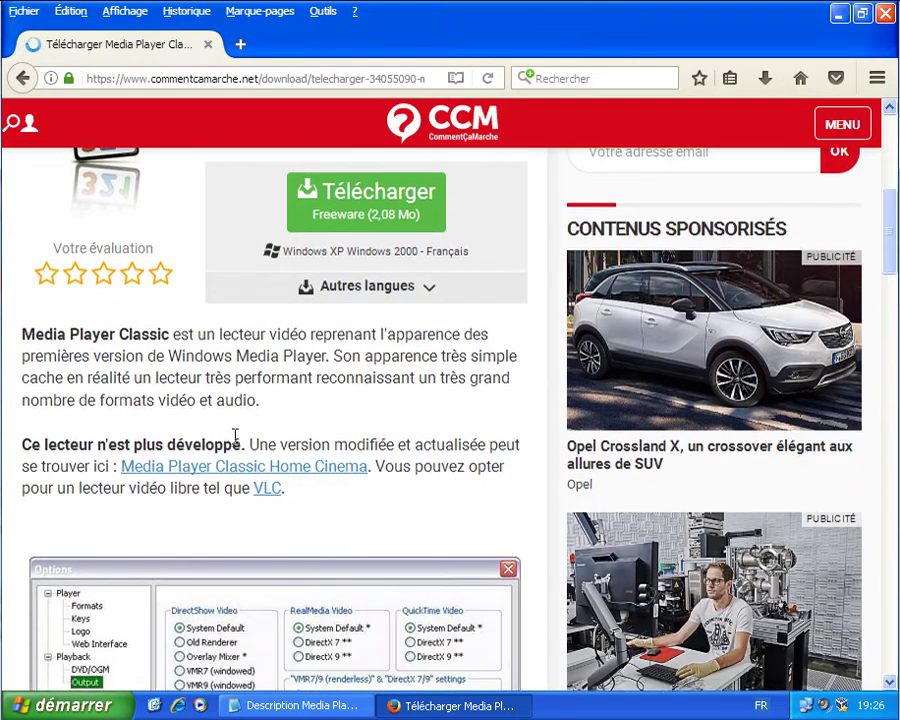
scroll(183, 410, "down", 10)
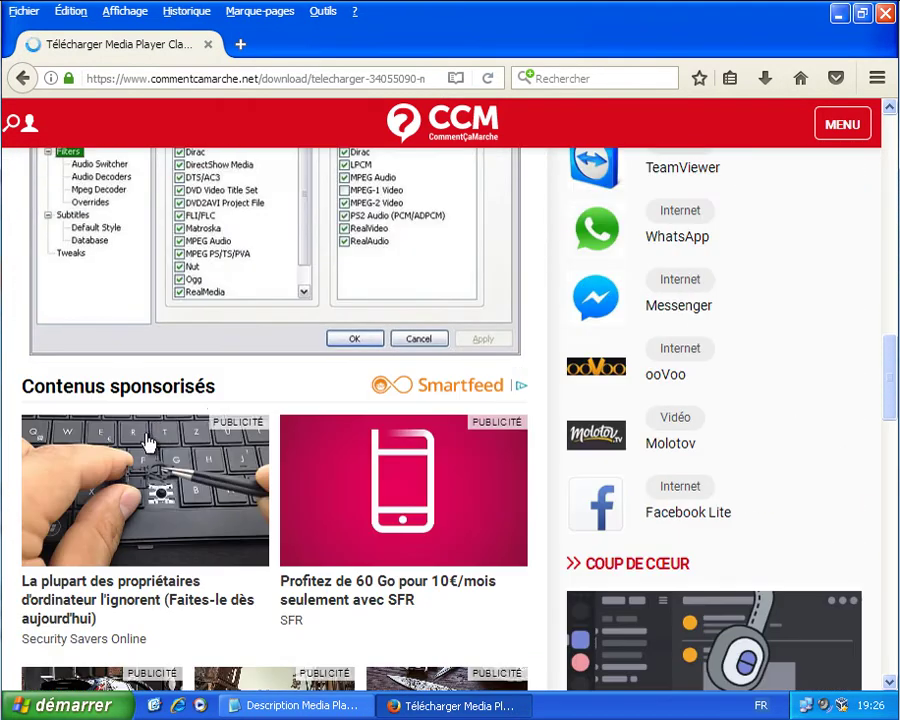
scroll(207, 407, "up", 15)
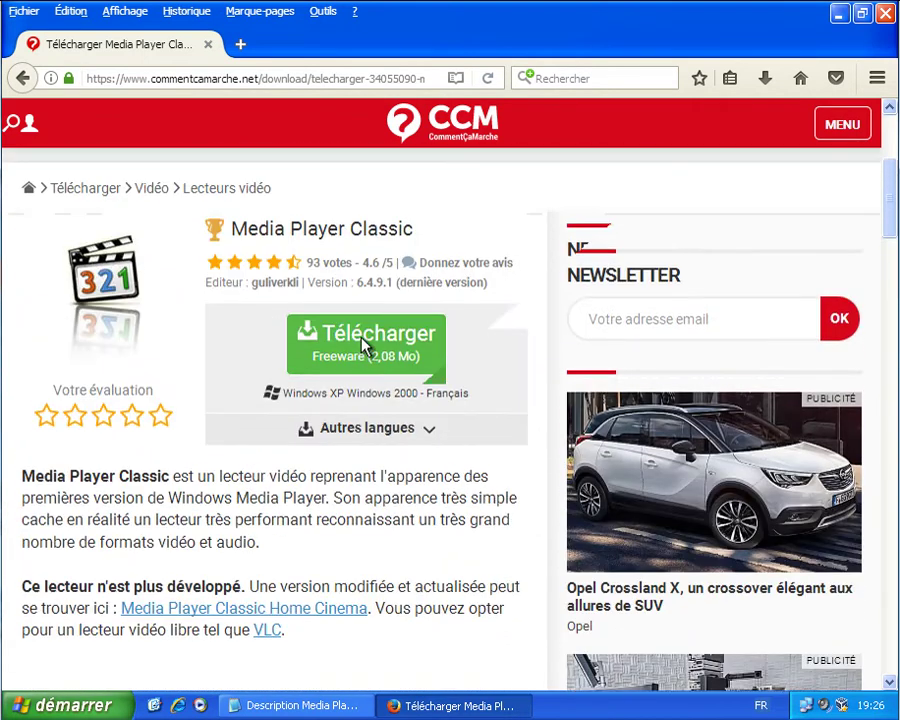
left_click(304, 356)
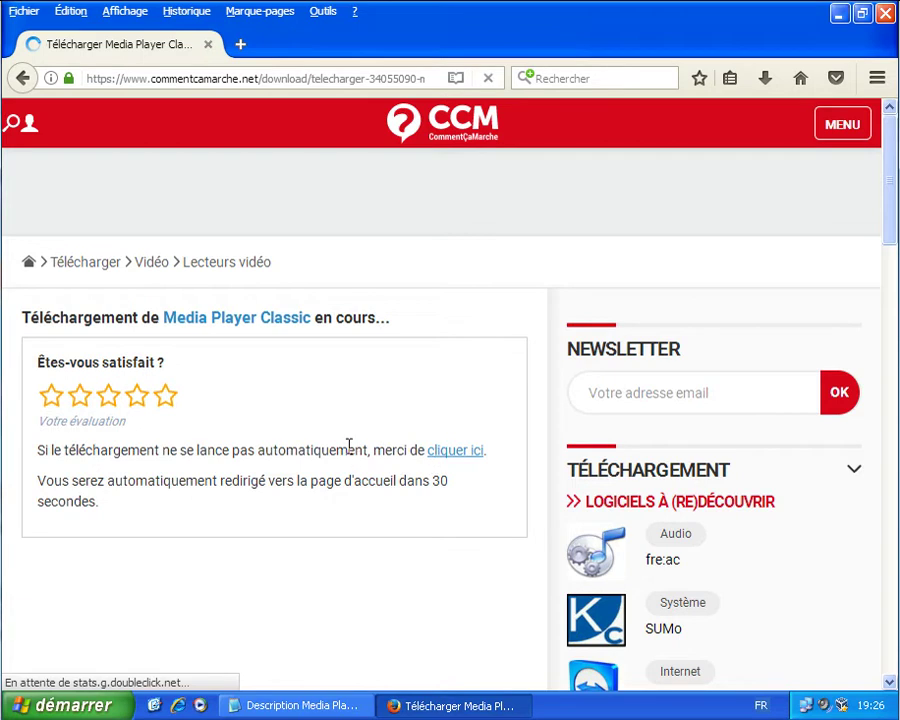
scroll(330, 355, "down", 2)
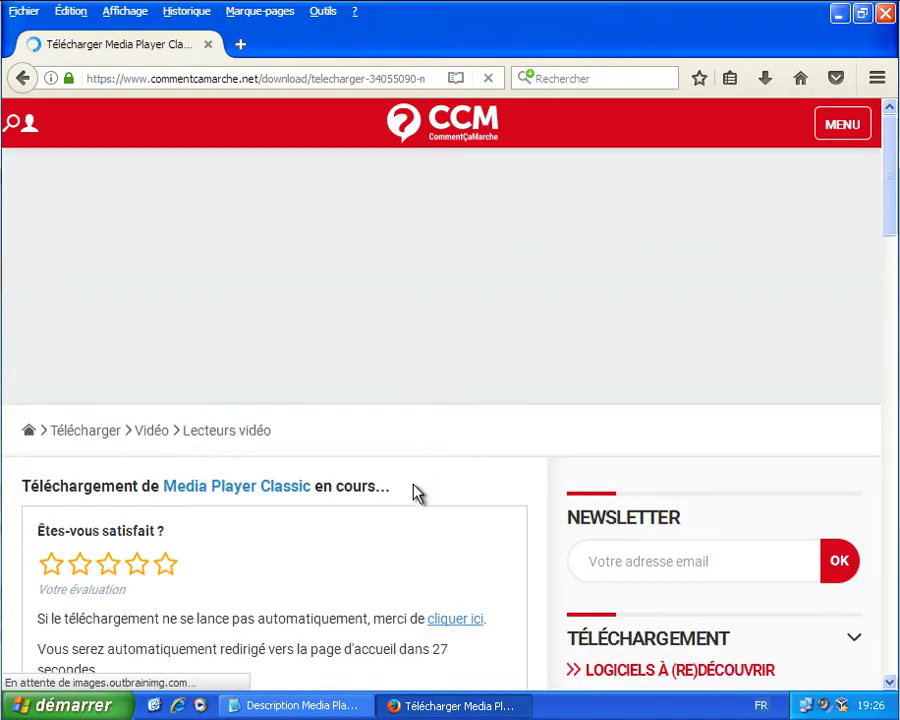
Step: Try to start the Media Player Classic download manually from the CCM download page, going back to it after the redirect
scroll(418, 495, "down", 5)
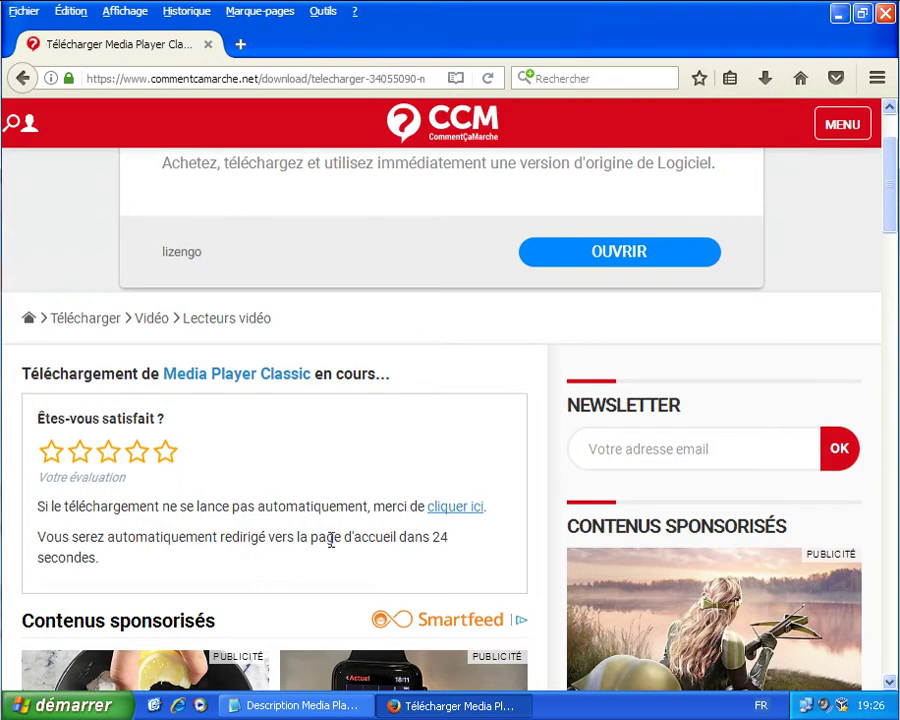
left_click(449, 510)
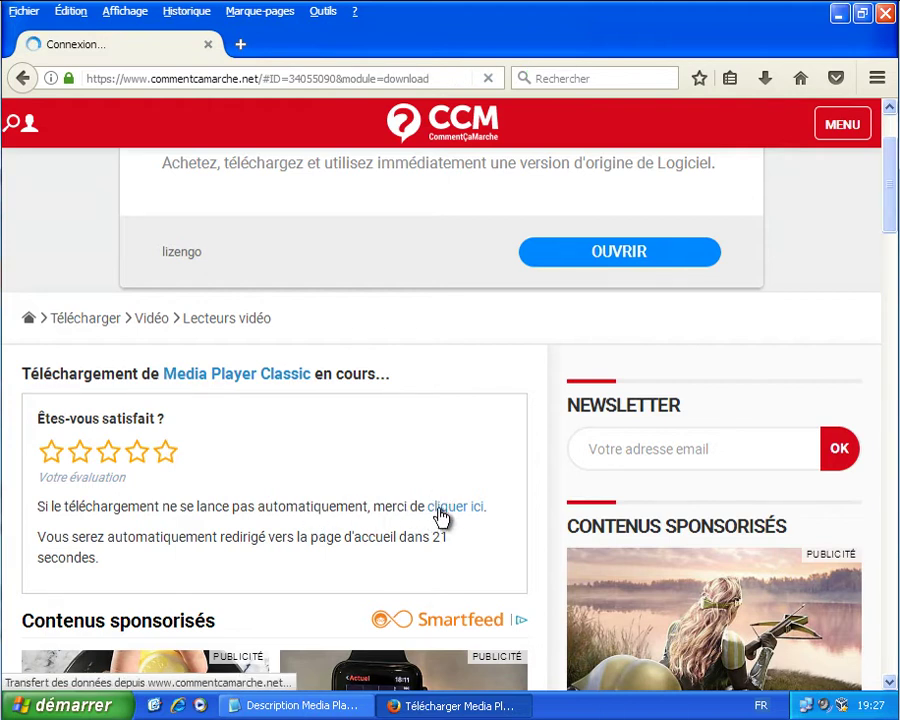
left_click(444, 515)
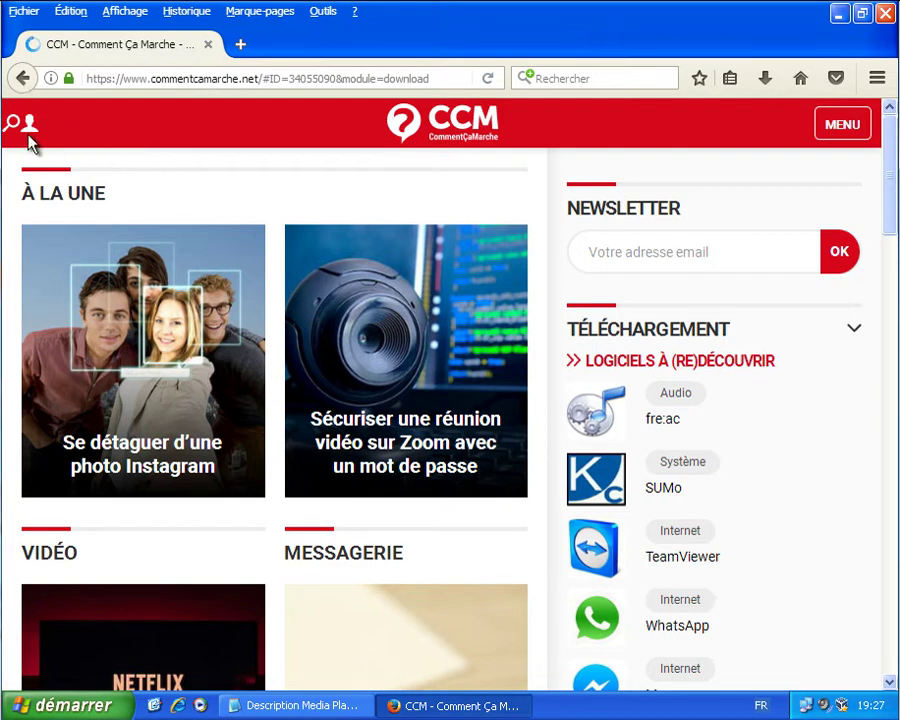
left_click(20, 79)
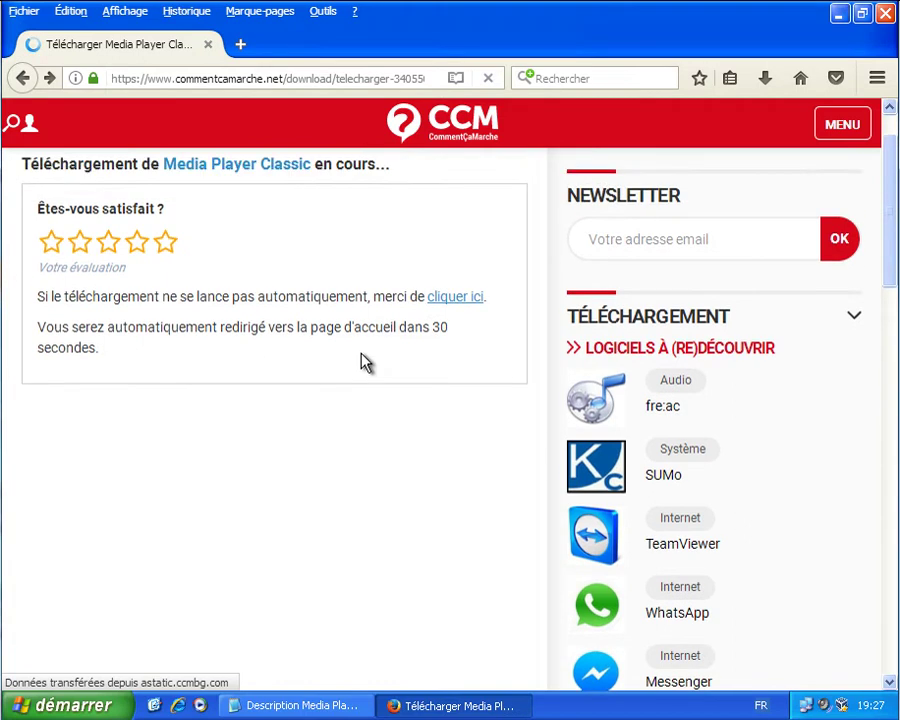
left_click(452, 363)
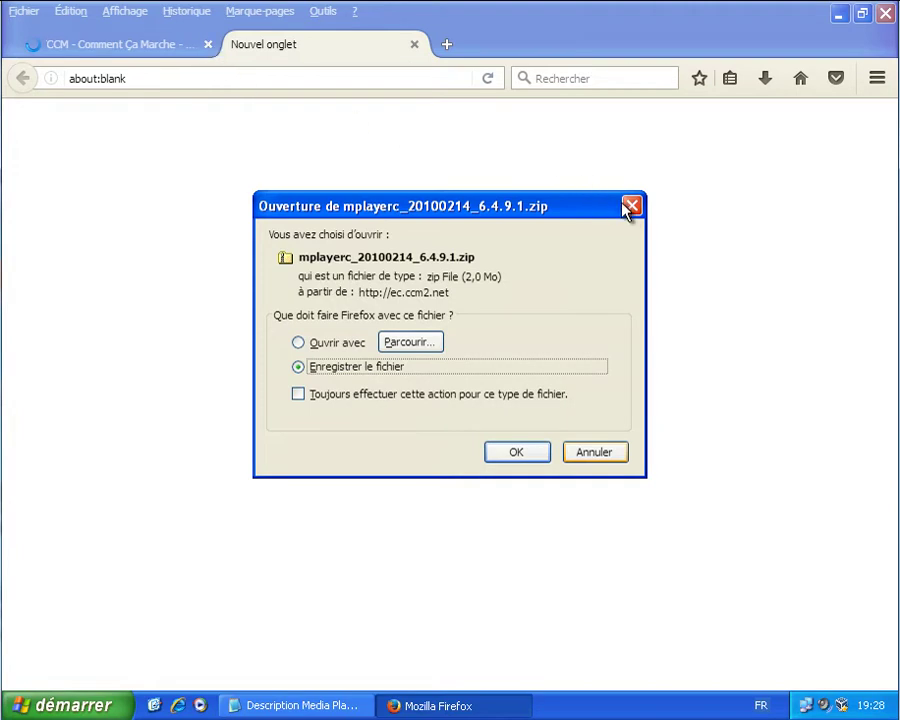
Step: Cancel saving mplayerc_20100214_6.4.9.1.zip and close the CCM tab
left_click(585, 205)
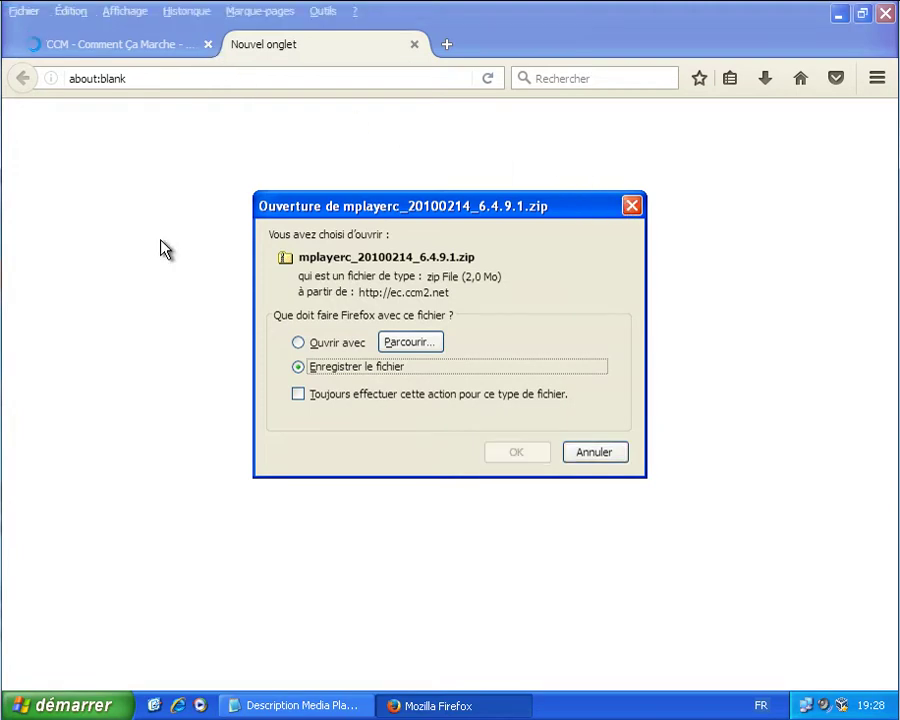
left_click(608, 460)
left_click(208, 44)
Step: Copy the complete official SourceForge link from the Media Player Classic text note
key("alt+Tab")
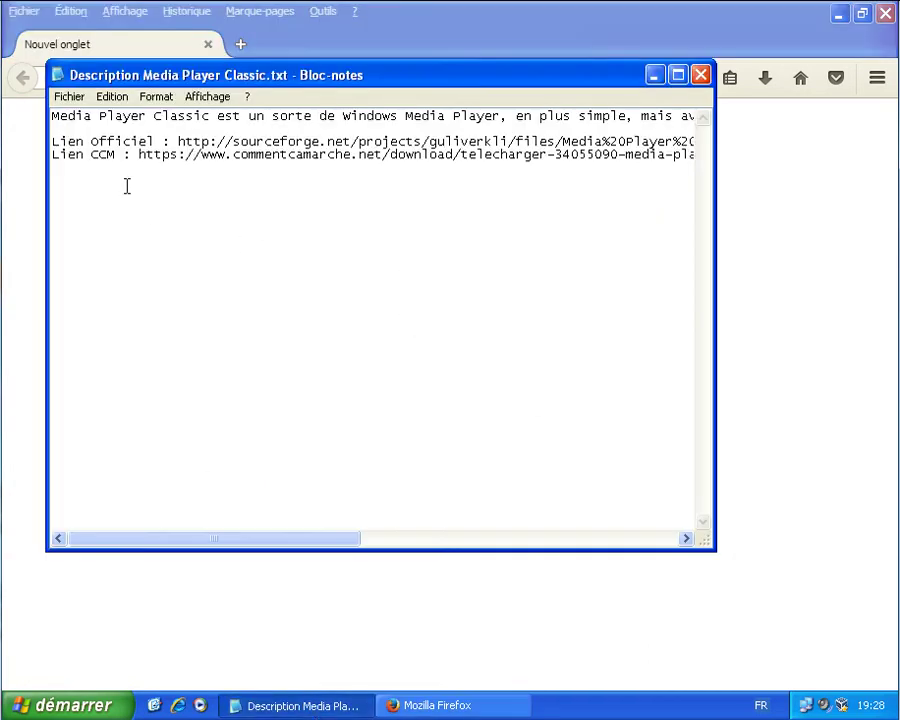
left_click_drag(176, 141, 800, 139)
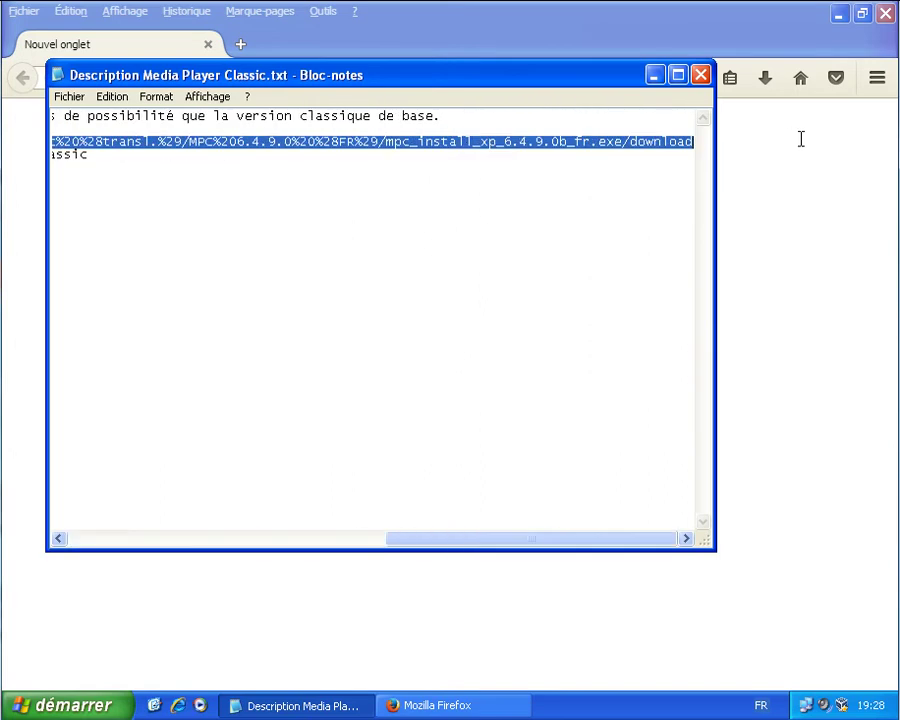
right_click(647, 151)
left_click(676, 200)
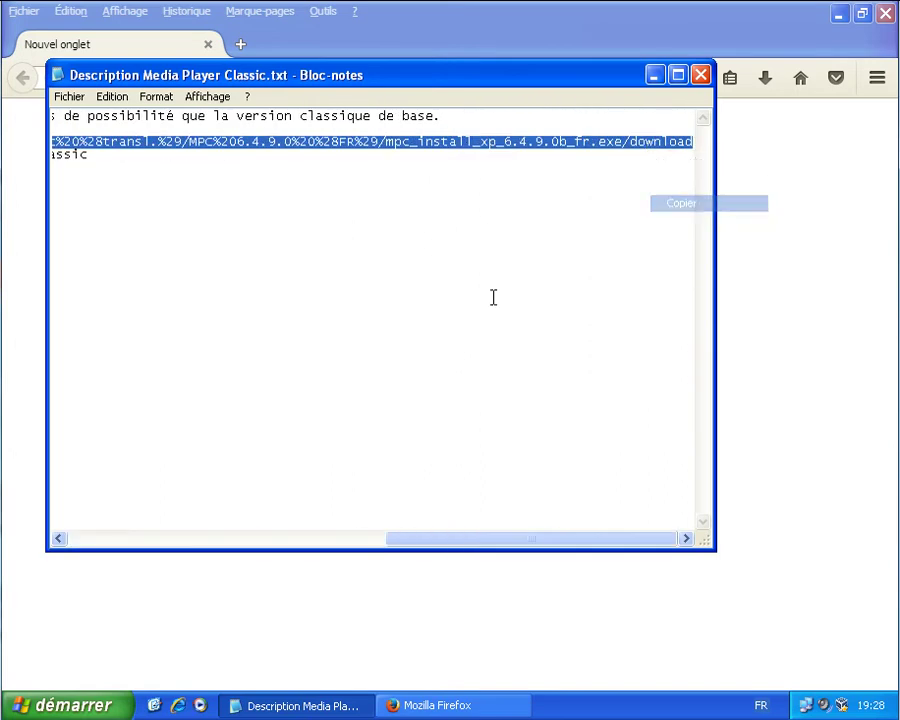
left_click(382, 150)
left_click_drag(472, 541, 134, 541)
Step: Return to Firefox, load the copied official link and decline SourceForge's privacy consent
key("alt+Tab")
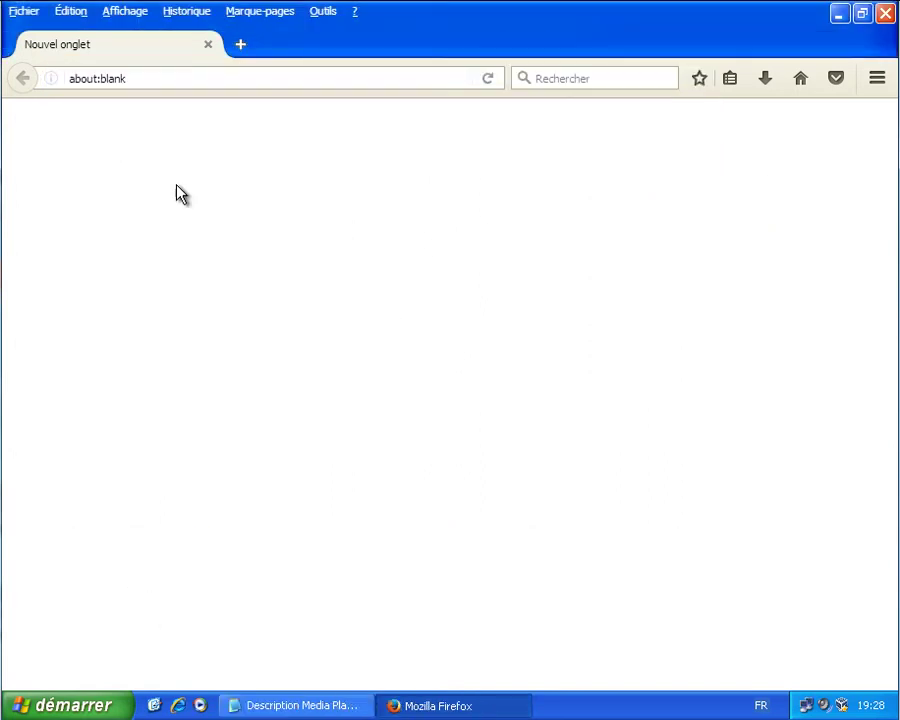
right_click(201, 83)
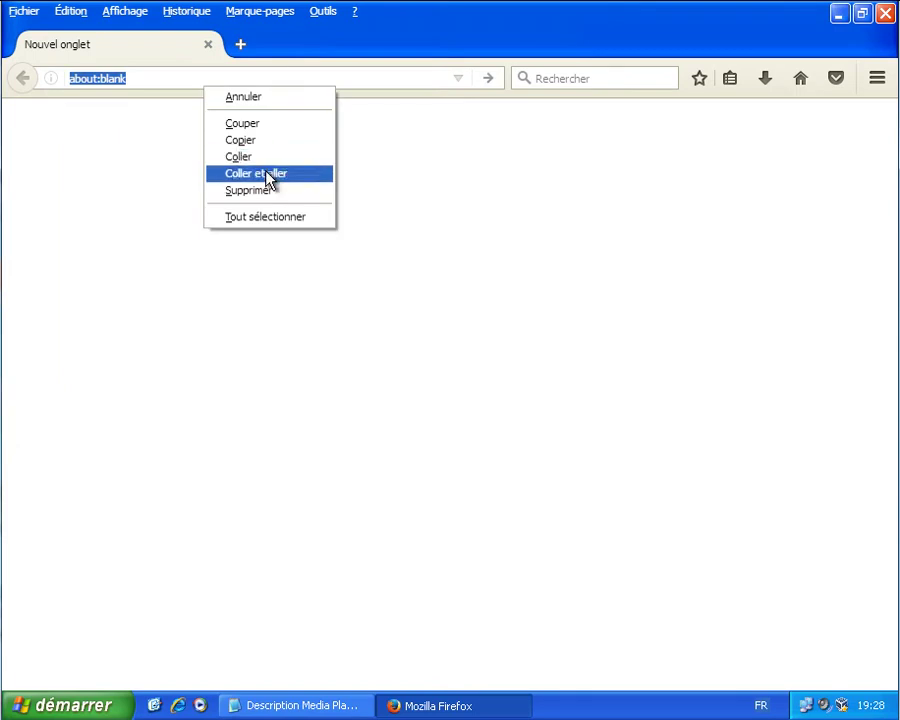
left_click(273, 173)
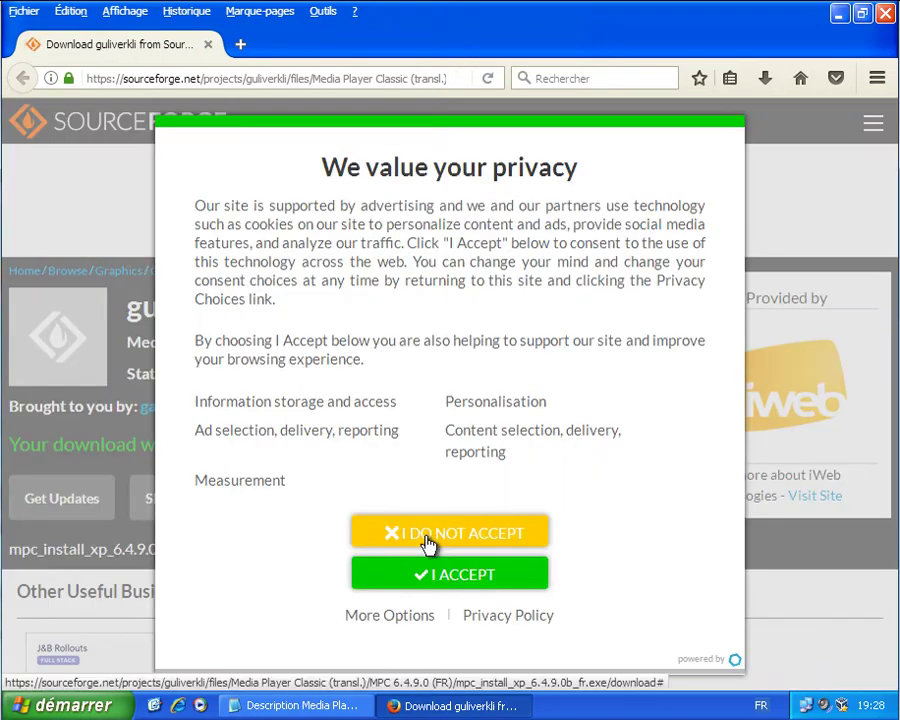
left_click(488, 548)
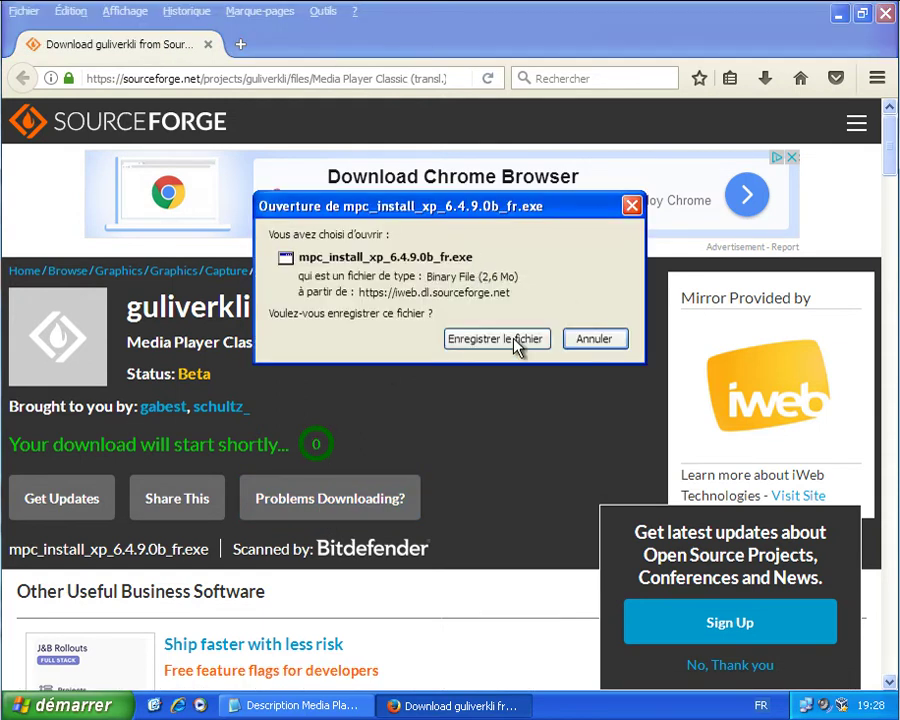
Step: Cancel the automatic download and save mpc_install_xp_6.4.9.0b_fr.exe through SourceForge's direct link instead
left_click(594, 340)
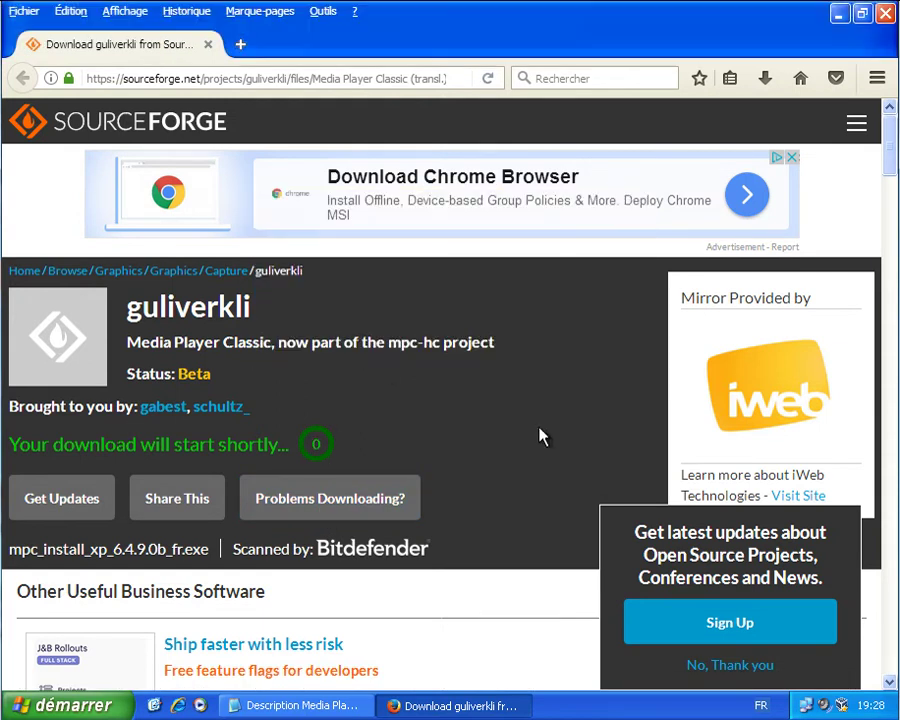
left_click(312, 518)
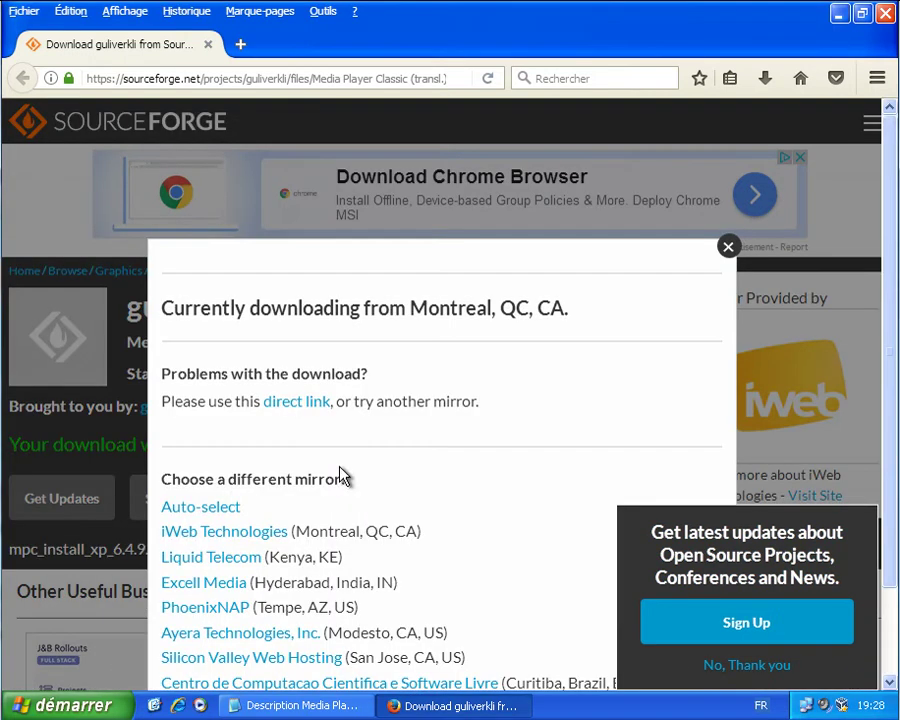
left_click(306, 414)
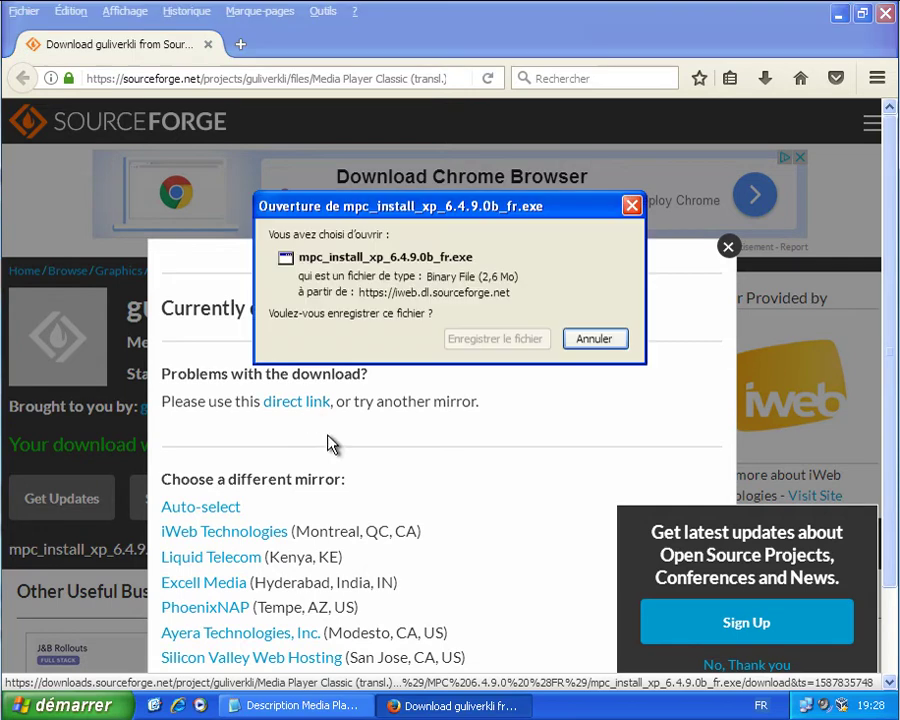
left_click(478, 342)
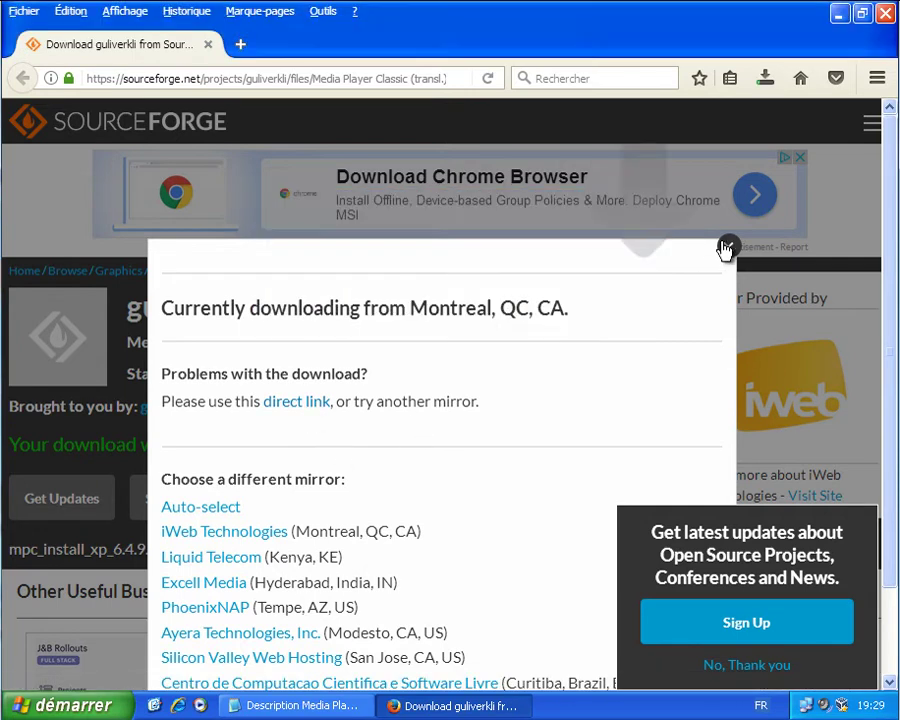
left_click(726, 247)
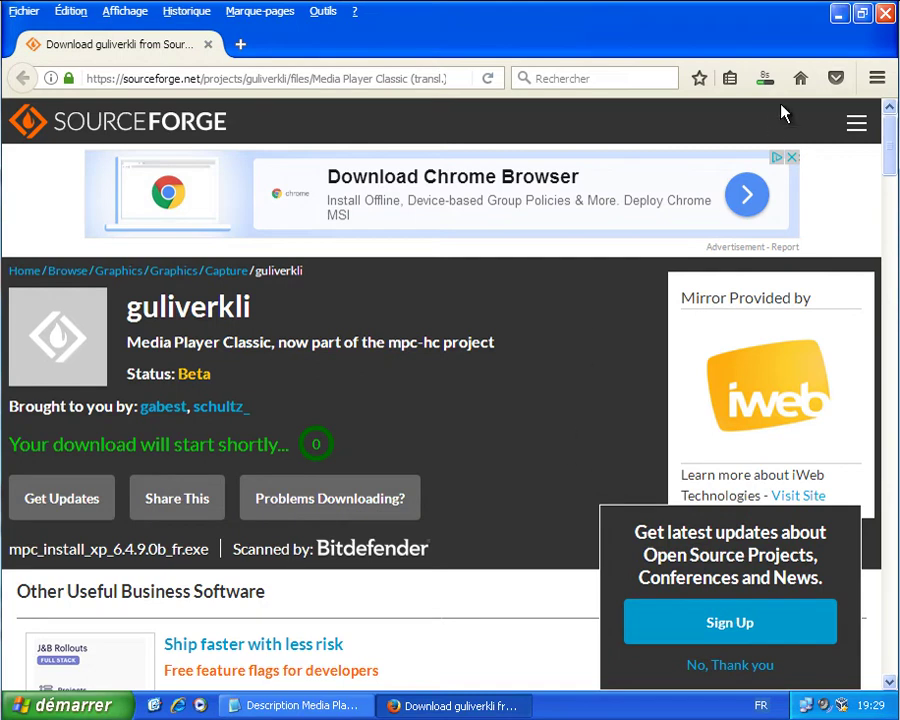
Step: Check the installer's download progress in the full downloads list, clear that list and close it
left_click(765, 78)
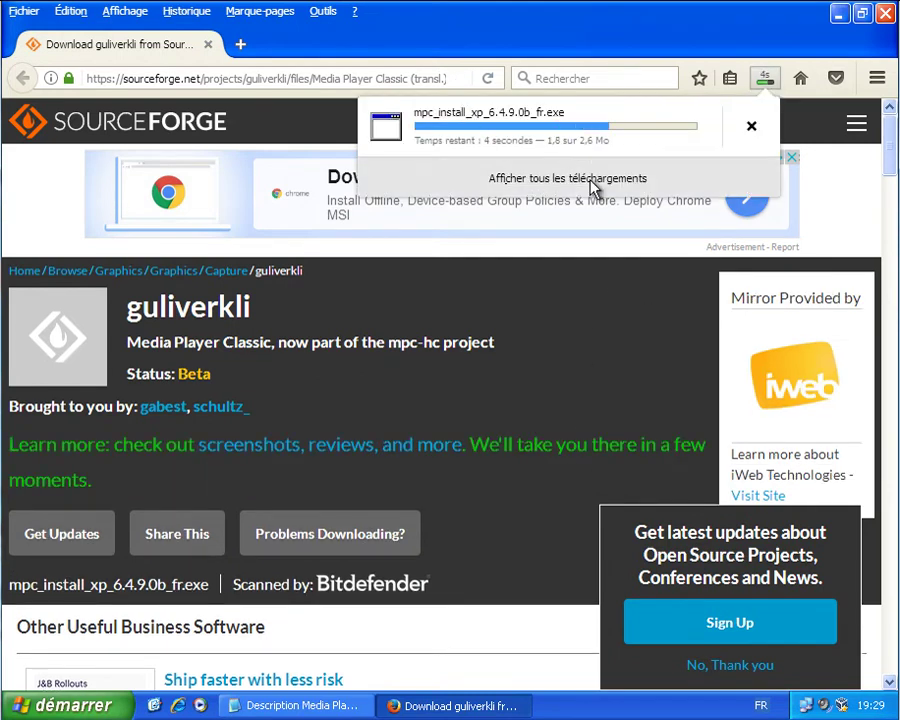
left_click(592, 180)
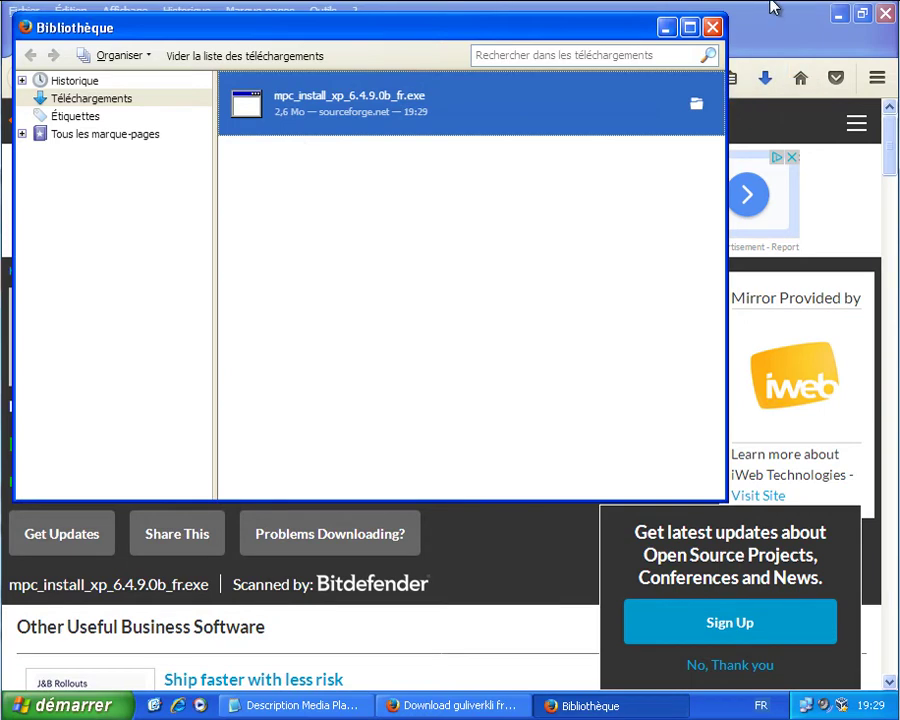
left_click(297, 55)
left_click(712, 27)
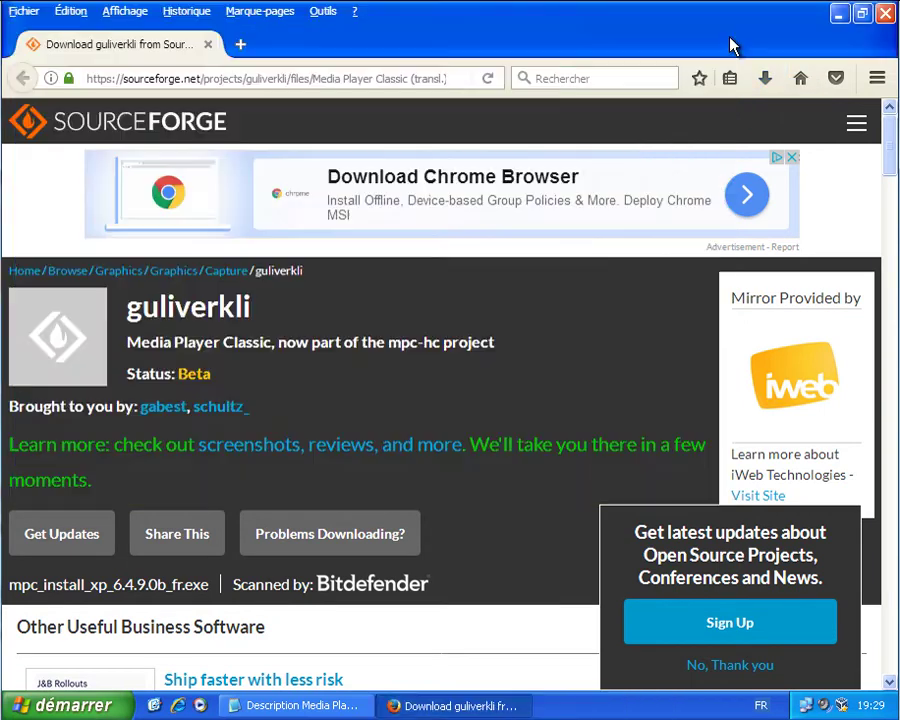
Step: Minimize Firefox and the text note, and open the Téléchargements folder inside Mes documents
left_click(838, 13)
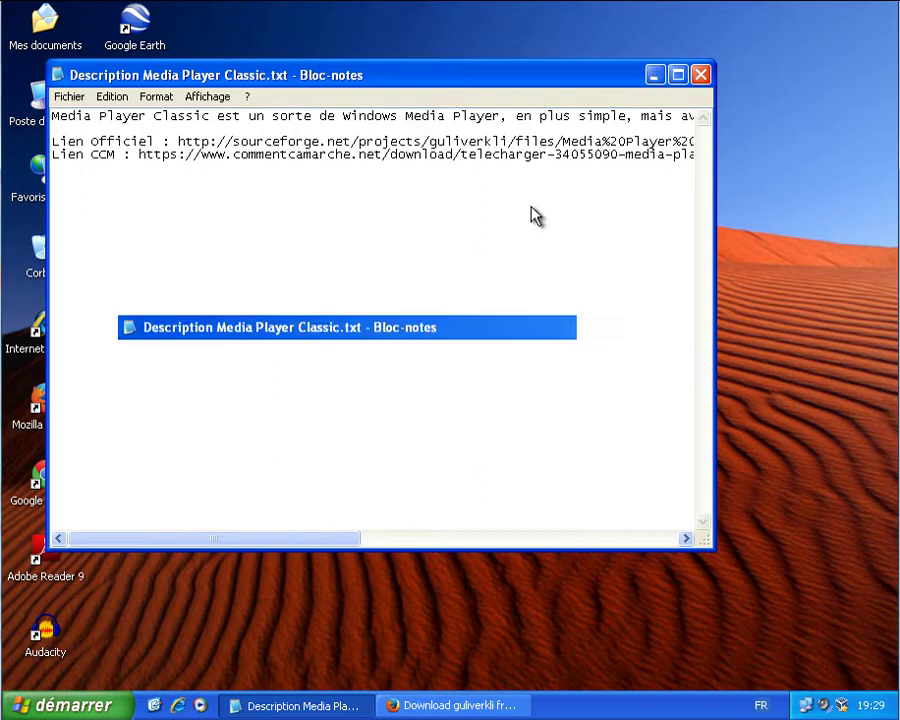
left_click(654, 75)
left_click(75, 705)
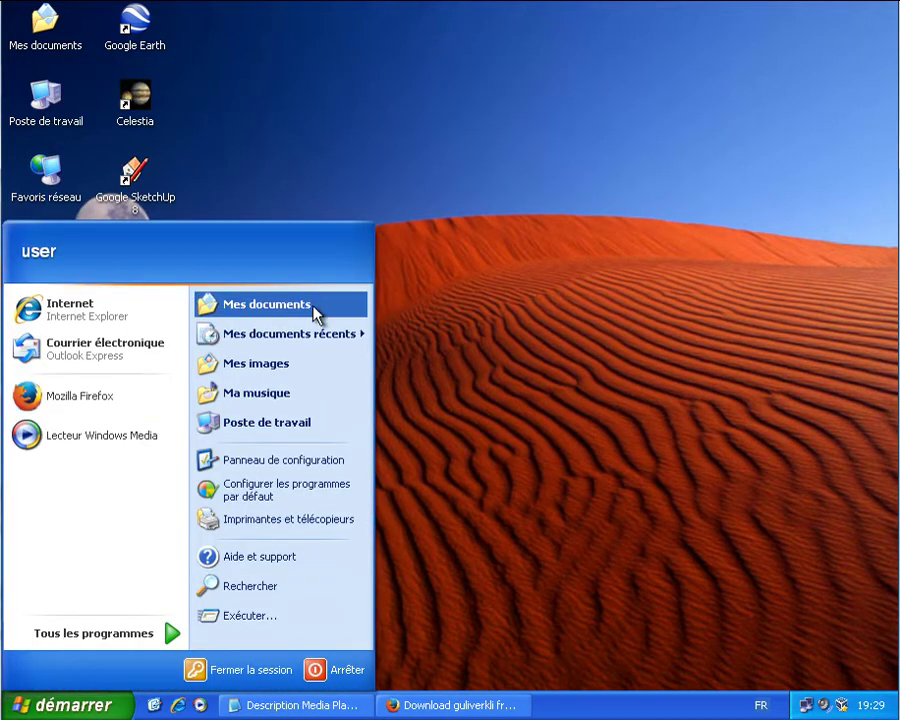
mouse_move(326, 336)
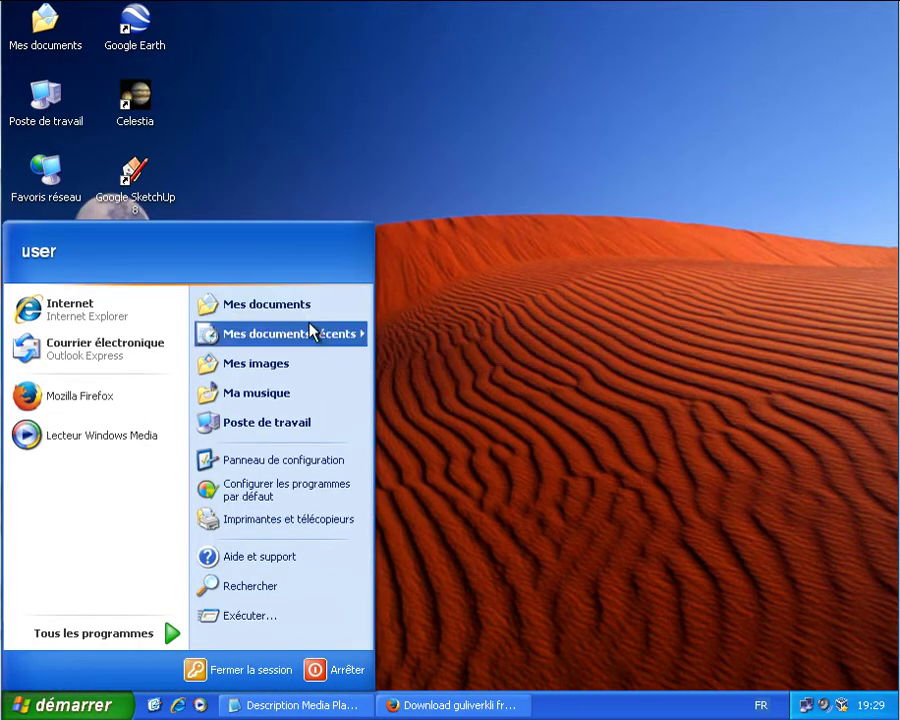
left_click(290, 305)
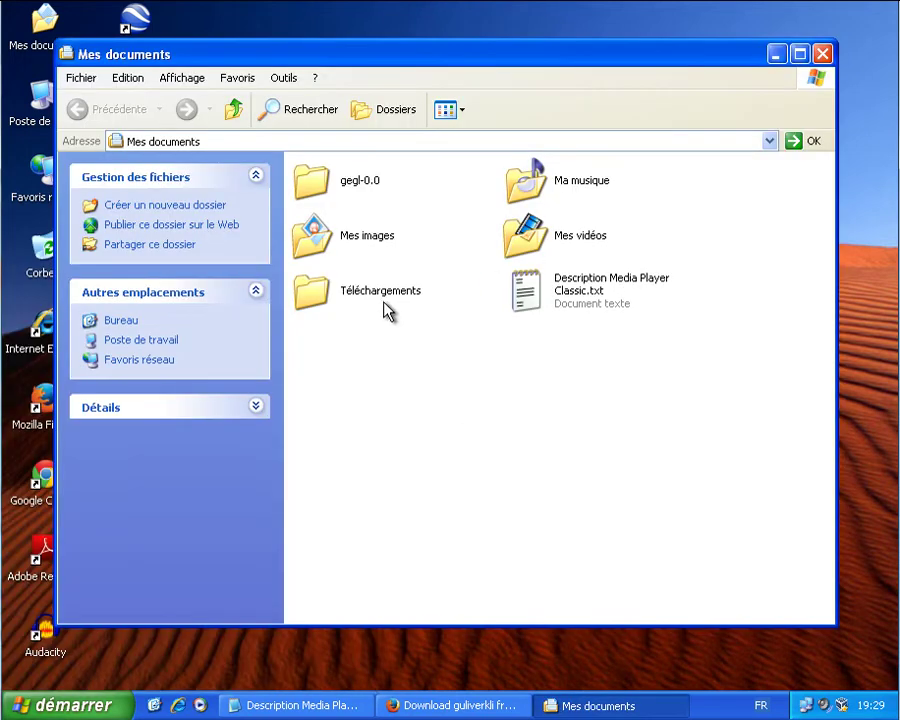
double_click(384, 300)
left_click_drag(619, 302, 388, 307)
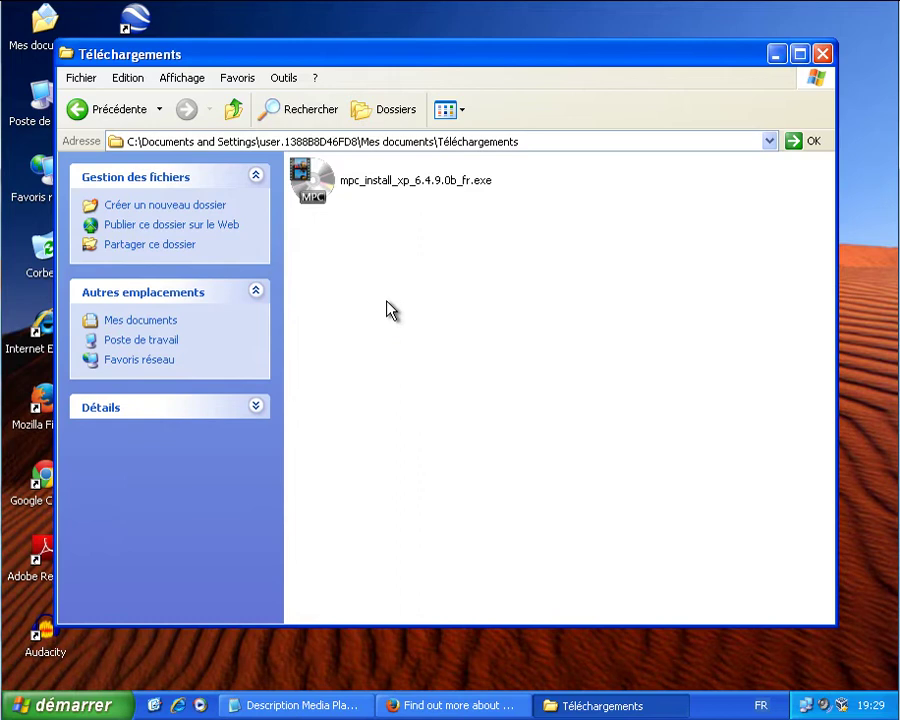
Step: Run mpc_install_xp_6.4.9.0b_fr.exe and accept the user licence in the installation wizard
double_click(392, 183)
left_click(510, 376)
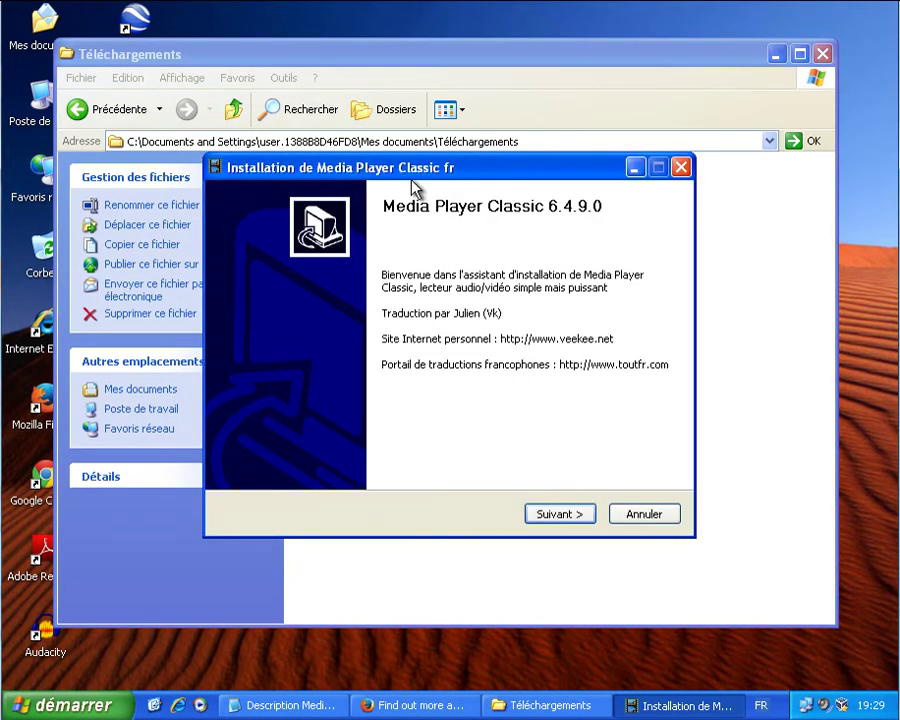
left_click(557, 516)
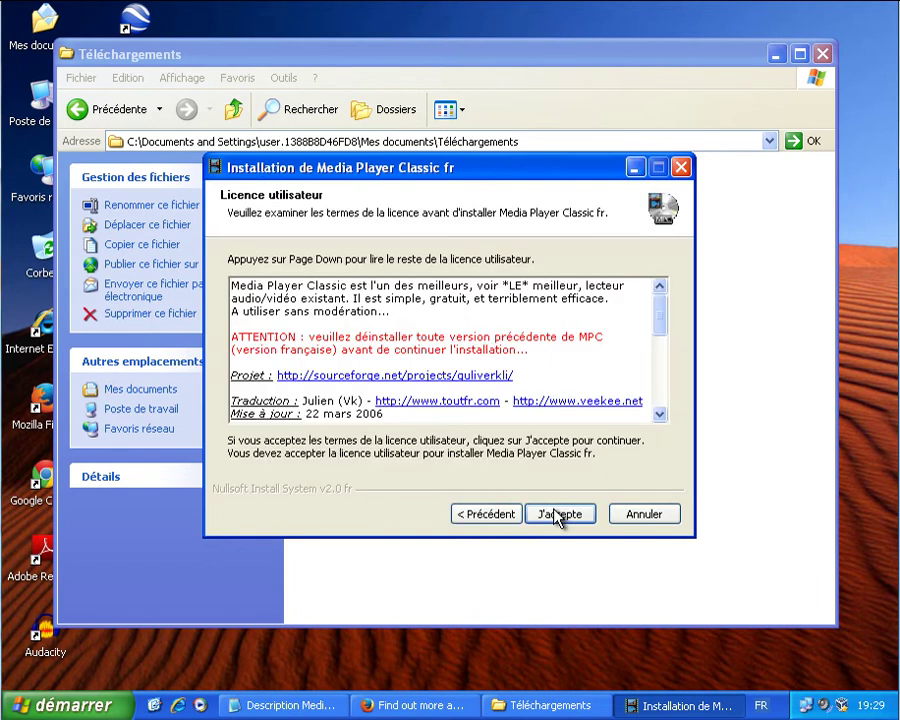
left_click(557, 516)
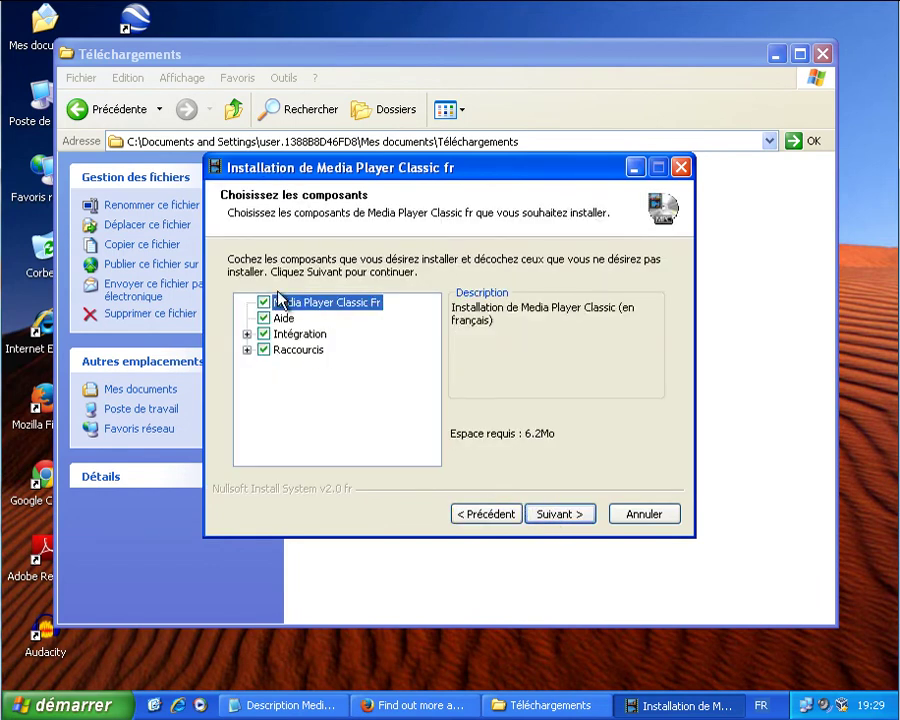
Step: Examine the installer's Intégration components, including the Formats vidéo usuels and Autres groups
left_click(247, 335)
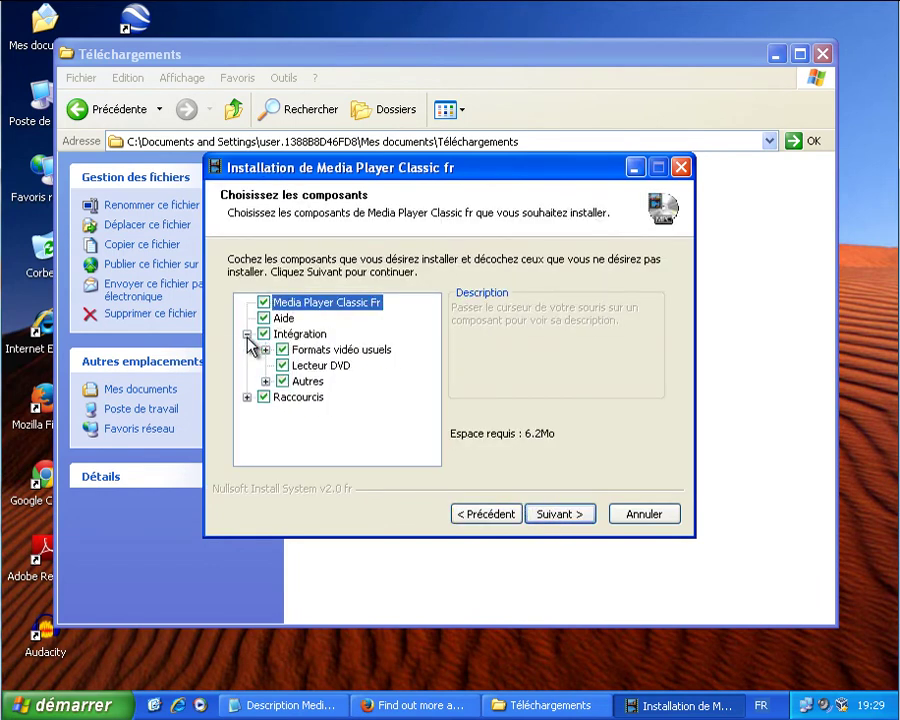
left_click(265, 350)
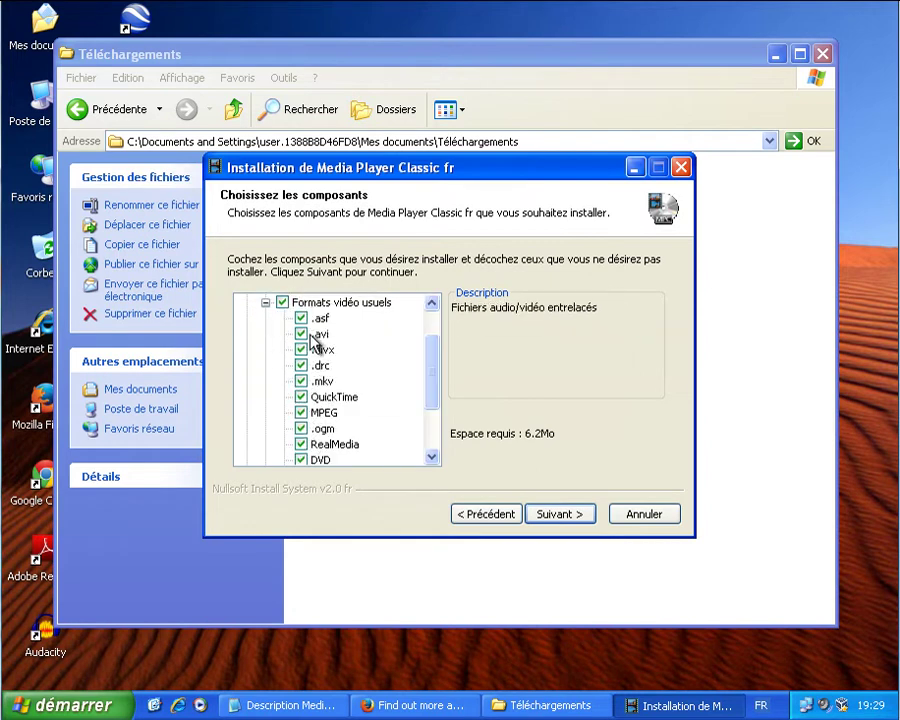
left_click_drag(428, 377, 412, 358)
left_click(265, 350)
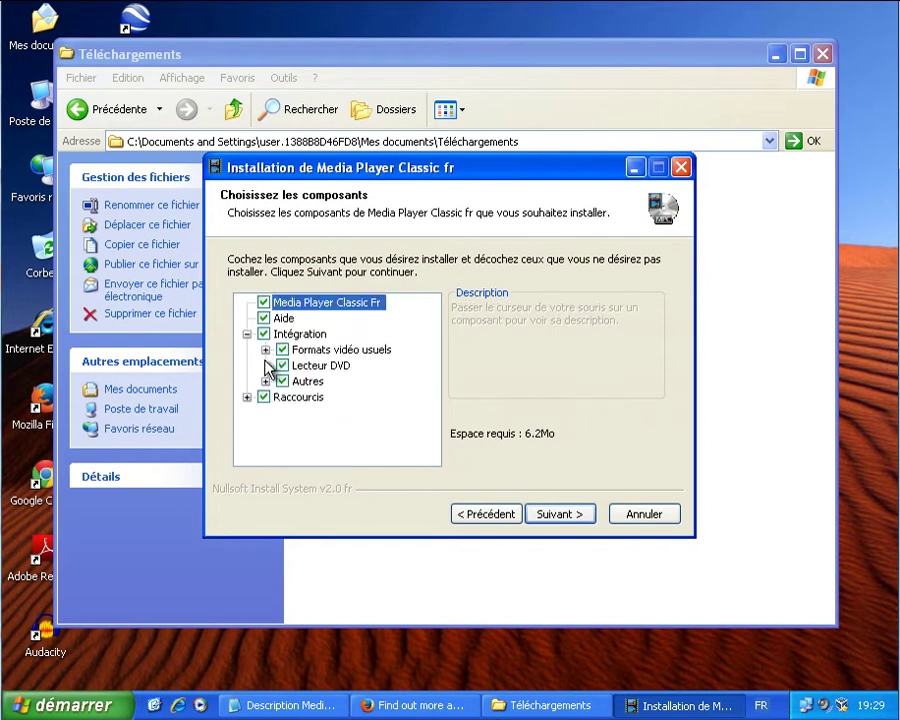
left_click(265, 381)
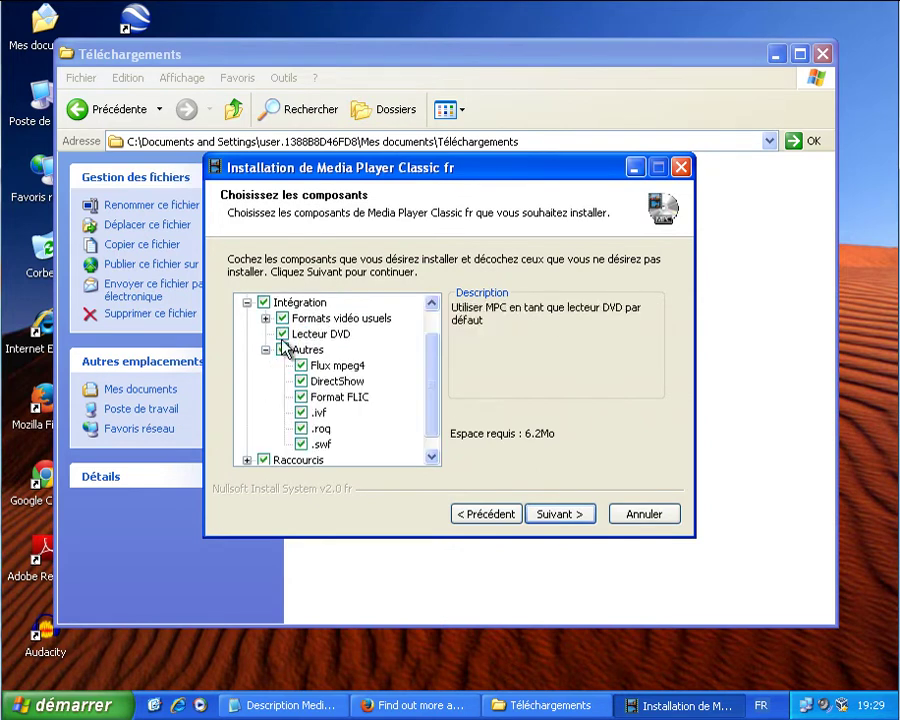
left_click(265, 350)
left_click(247, 334)
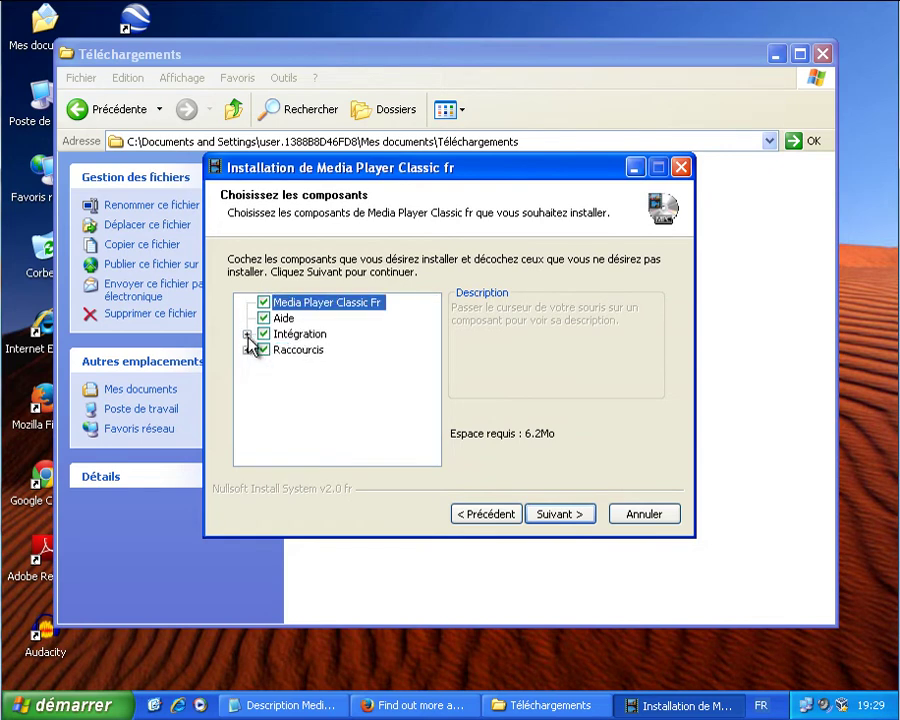
Step: Exclude the Barre de lancement rapide shortcut from the installer's Raccourcis components, keeping the Bureau shortcut
left_click(58, 703)
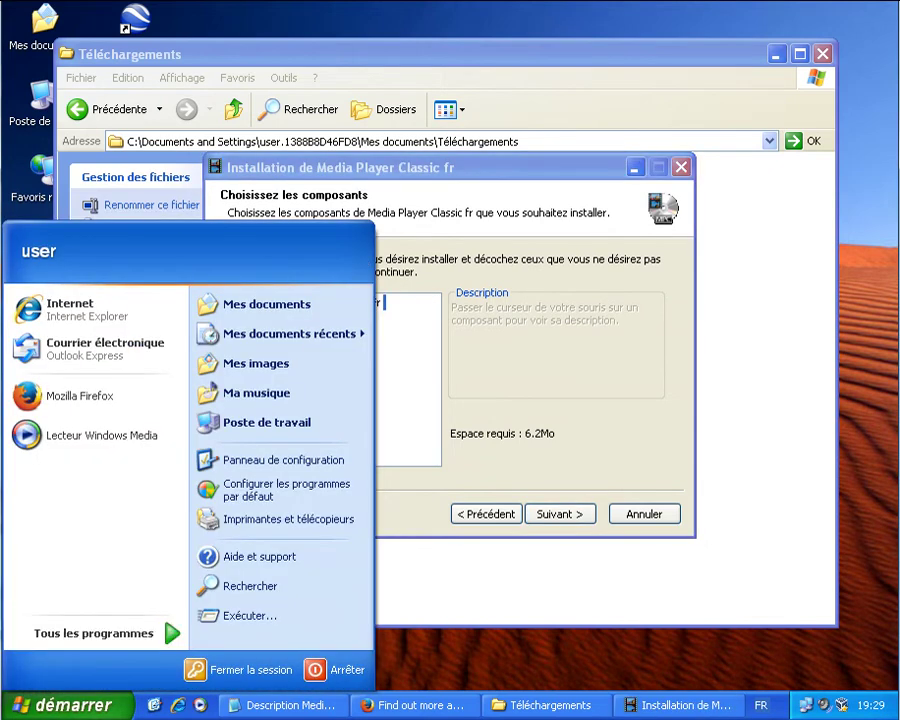
left_click(452, 402)
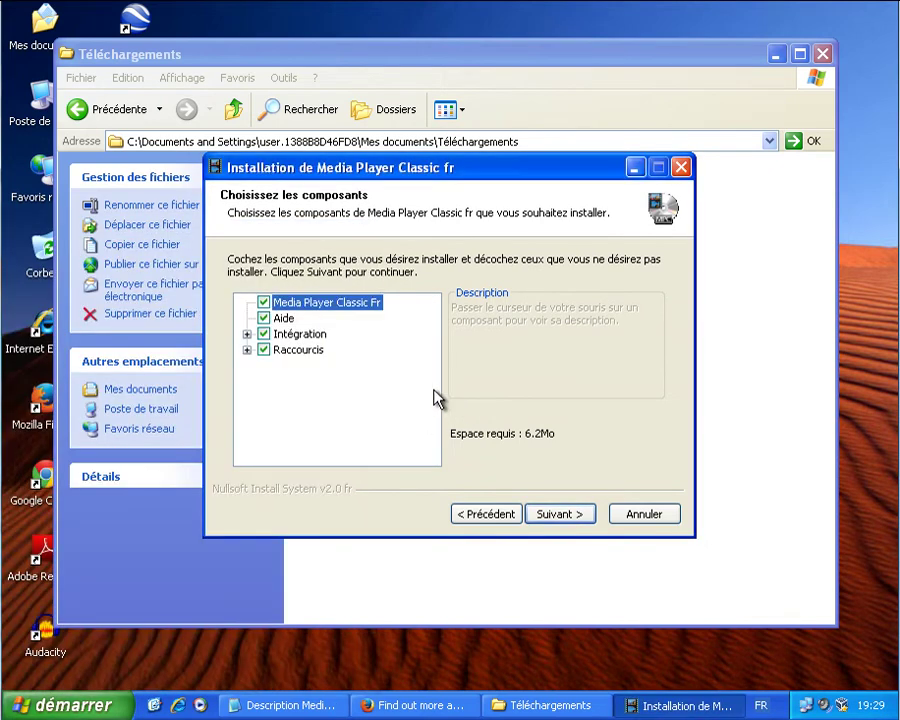
left_click(247, 350)
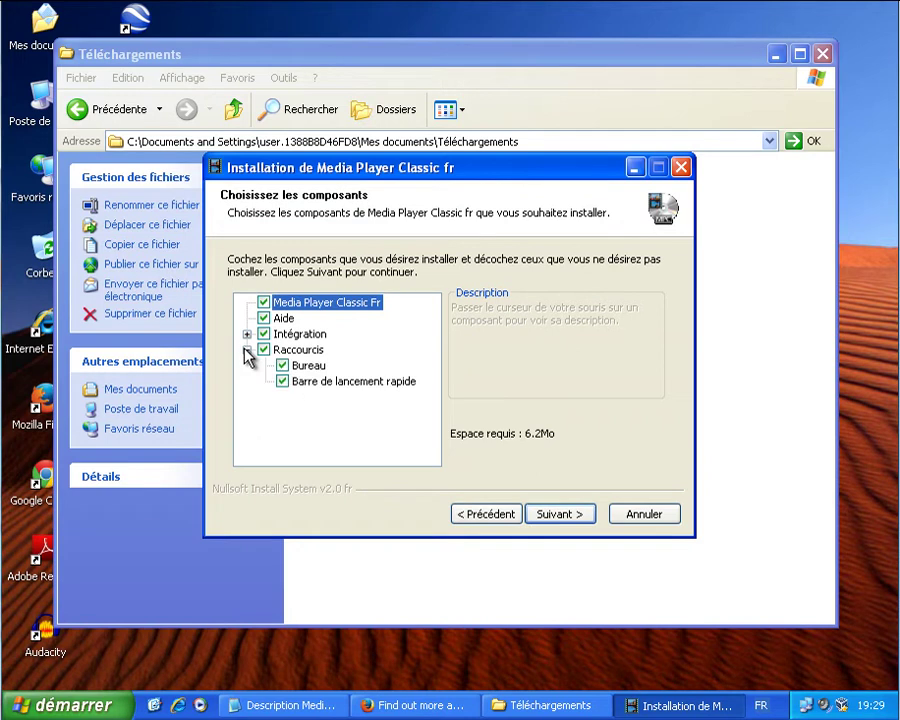
left_click(283, 382)
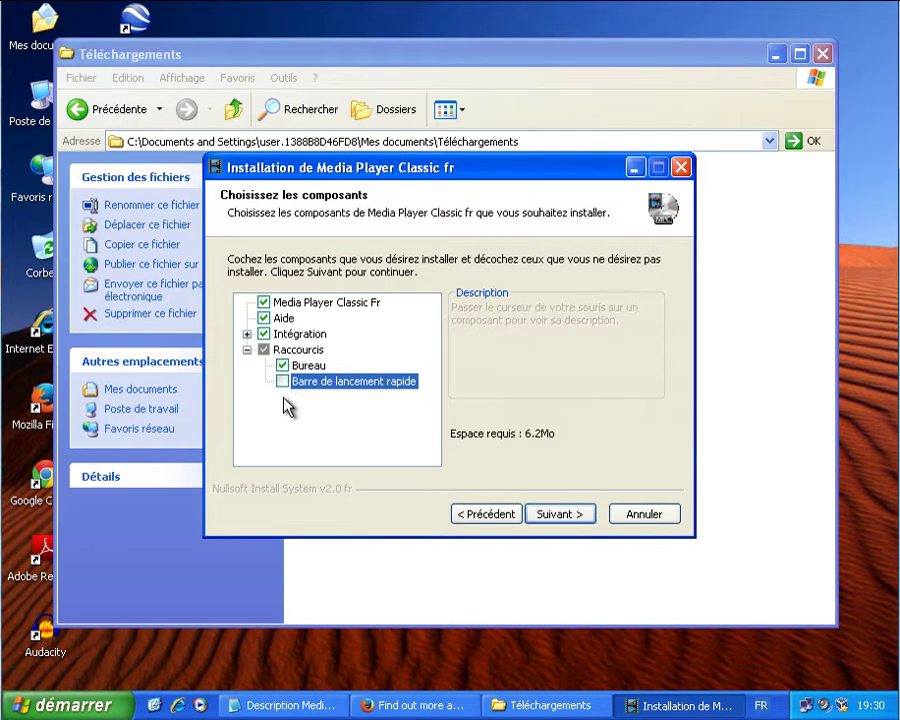
Step: Install into C:\Program Files\Media Player Classic, and finish the wizard with Exécuter Media Player Classic unchecked
left_click(556, 513)
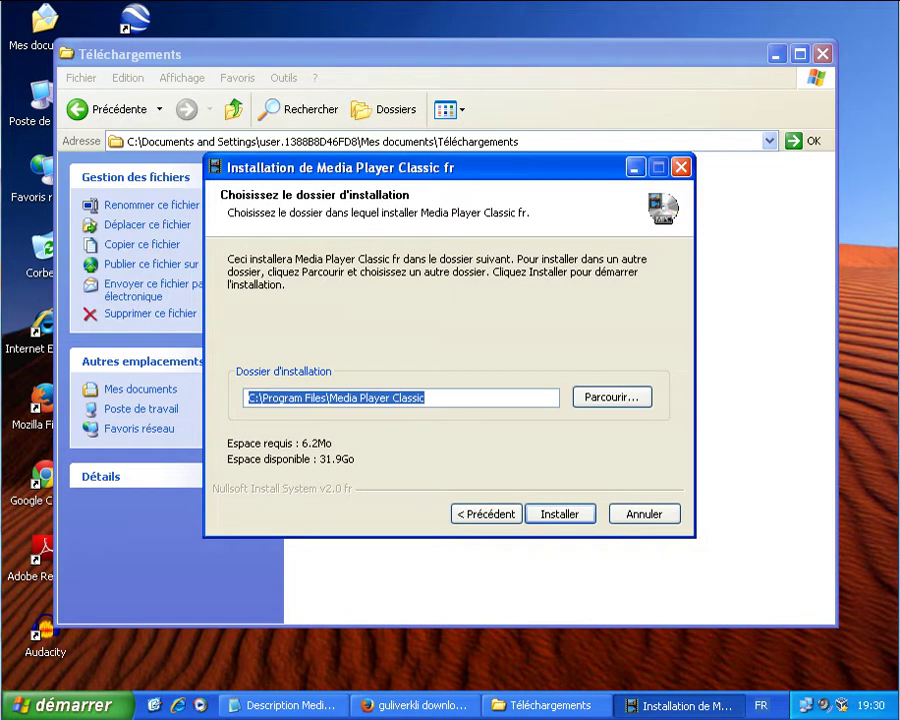
left_click(540, 516)
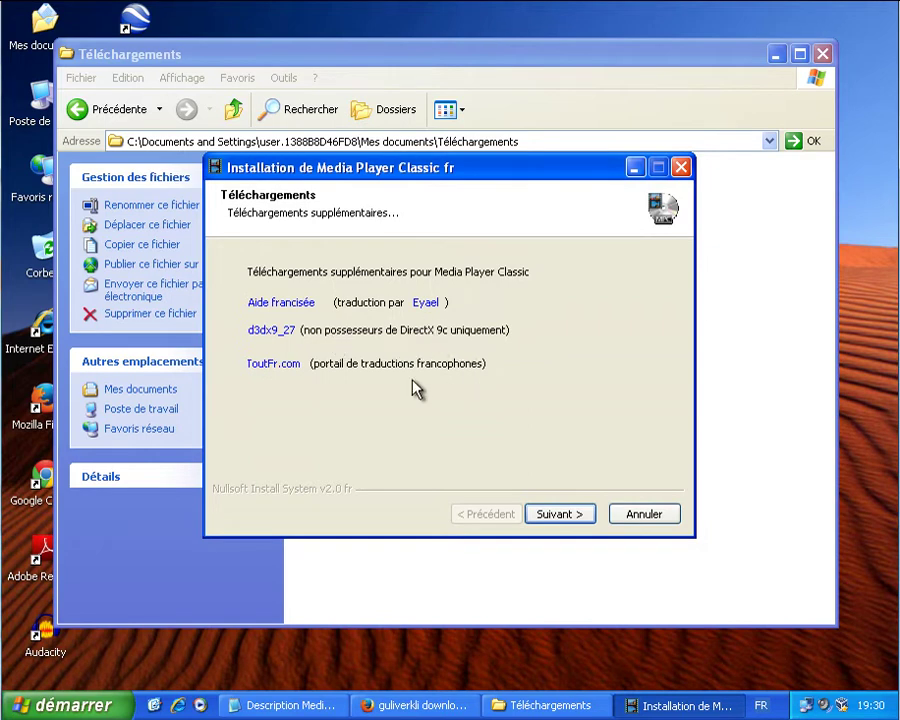
left_click(570, 514)
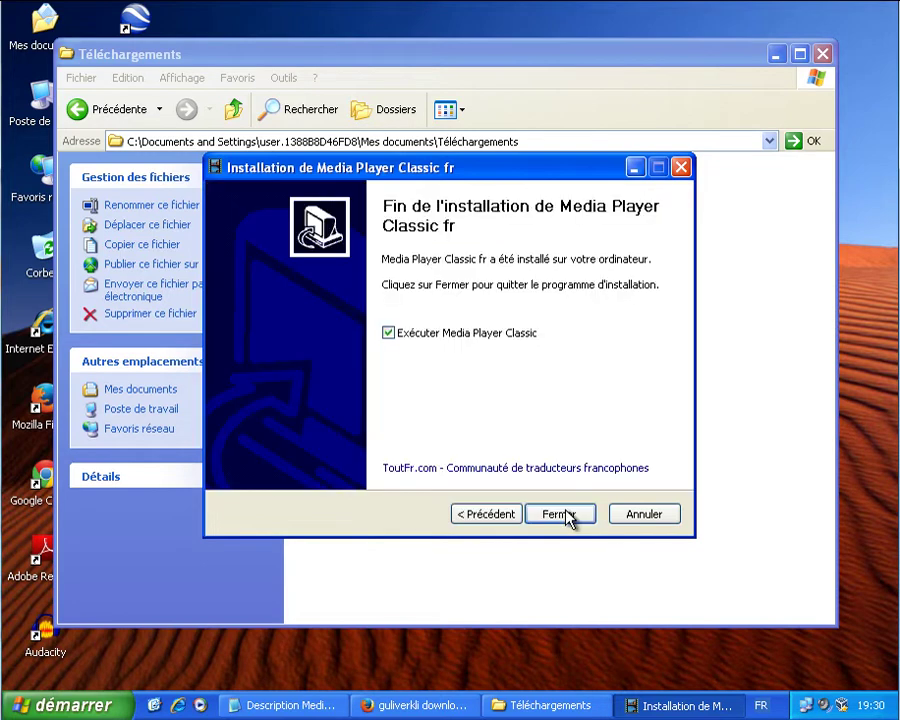
left_click(407, 334)
left_click(554, 516)
left_click(557, 523)
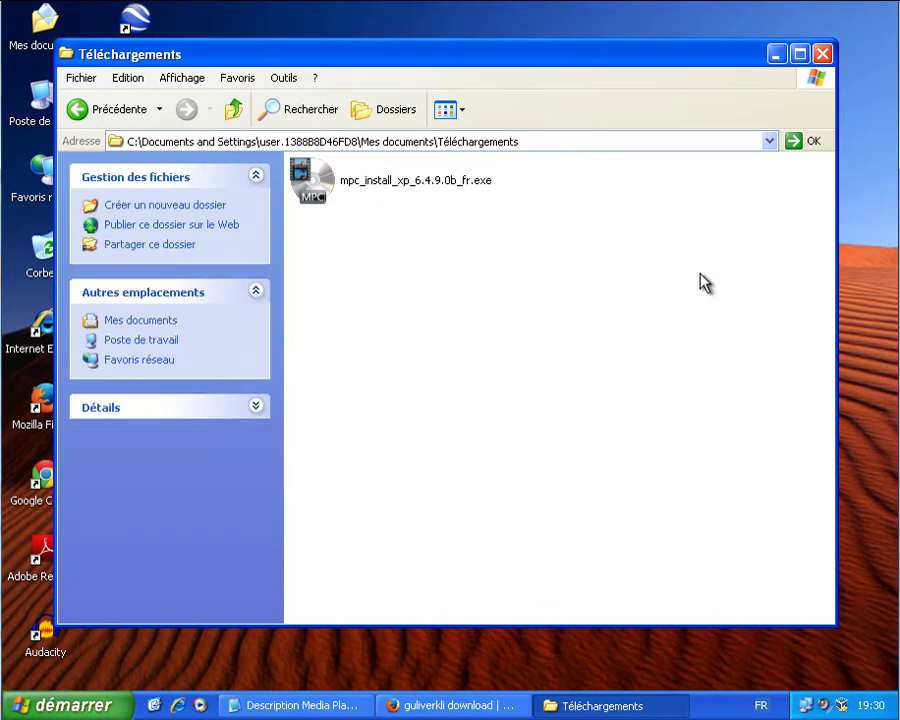
Step: Minimize the Téléchargements window and look for Media Player Classic among all the installed programs
left_click(776, 54)
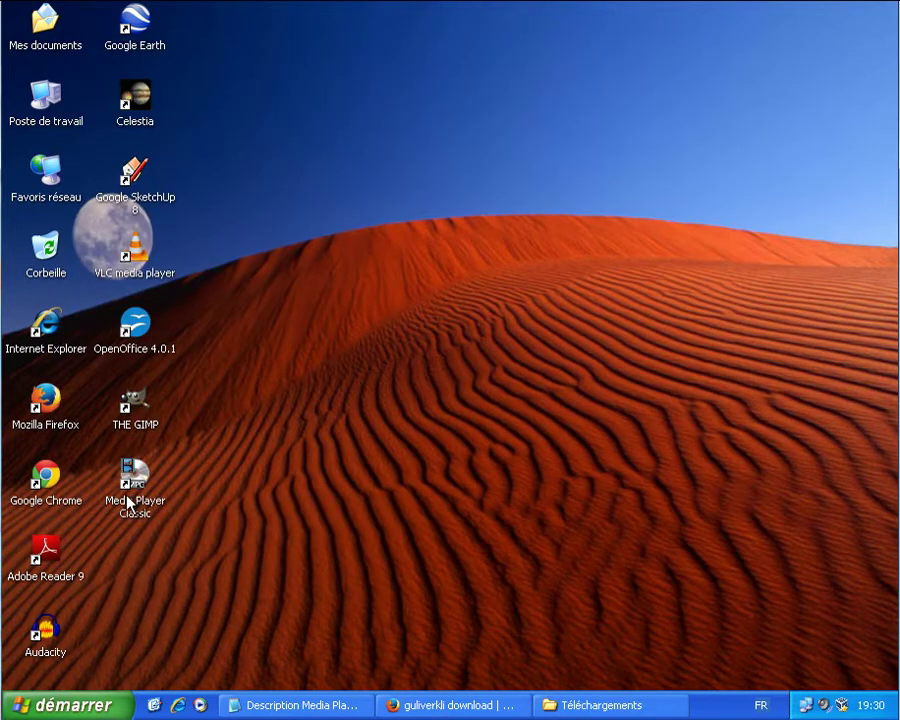
left_click(80, 705)
left_click(115, 629)
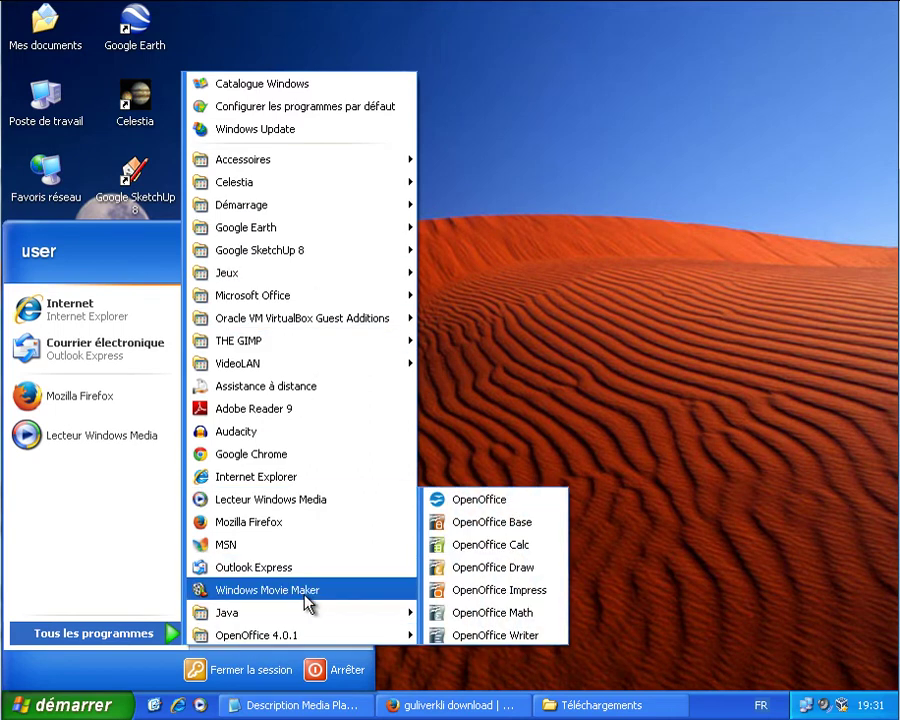
mouse_move(296, 162)
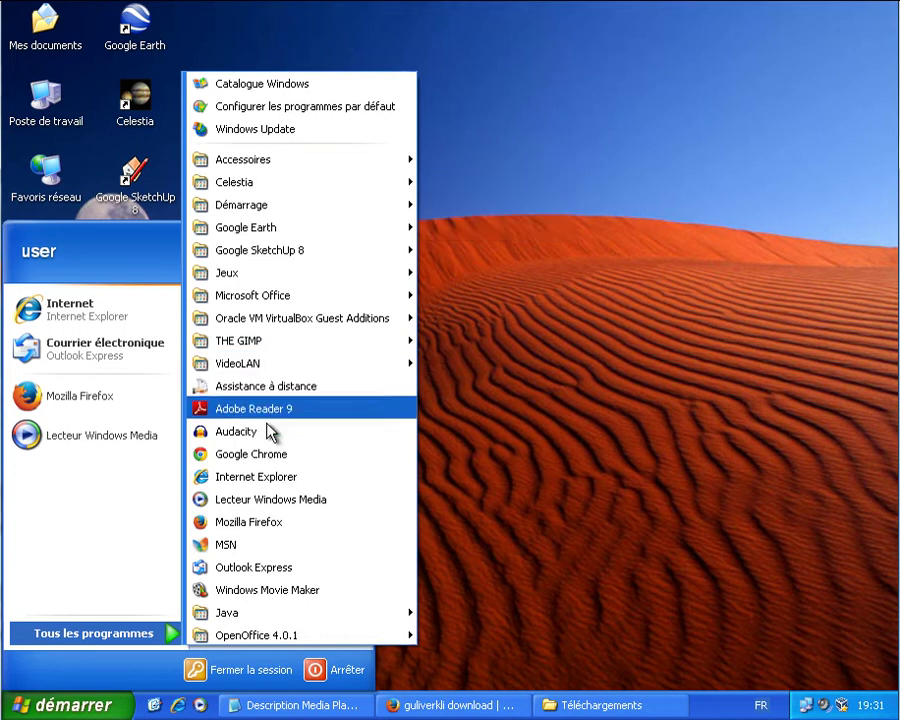
Step: Open the shared Programmes folder under All Users\Menu Démarrer and examine its shortcuts
right_click(155, 641)
left_click(190, 604)
double_click(318, 214)
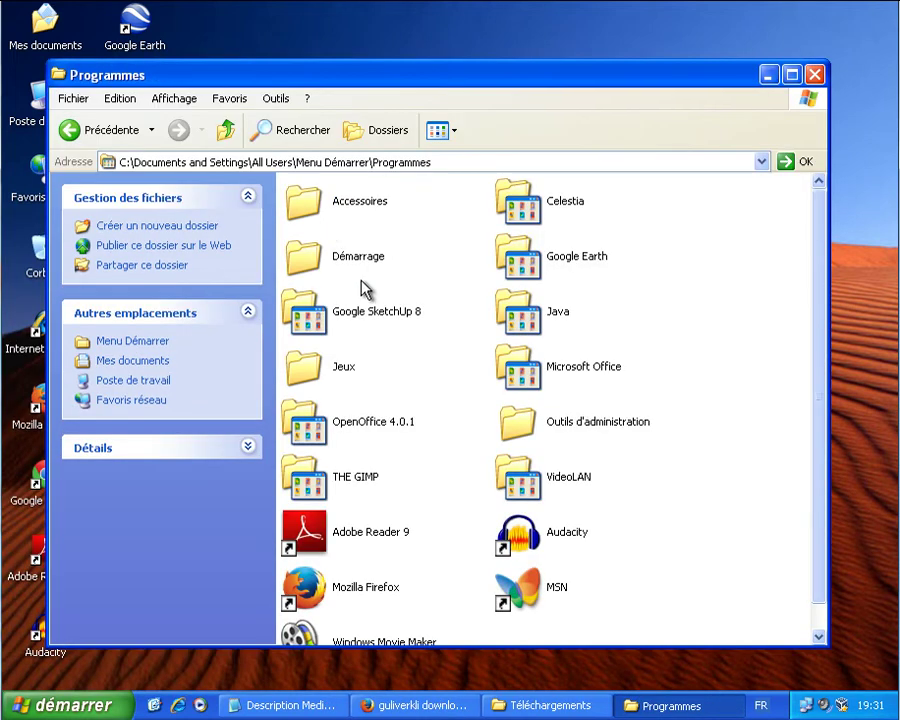
scroll(806, 466, "down", 1)
scroll(790, 450, "up", 1)
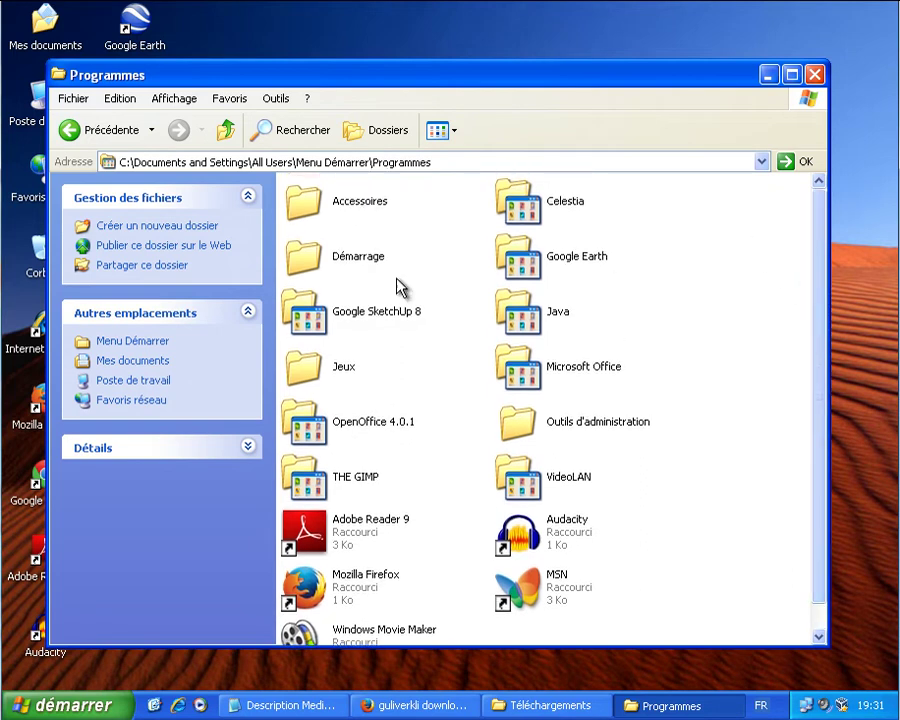
Step: Go through Documents and Settings to the All Users\Bureau folder and examine its shortcuts
left_click(84, 128)
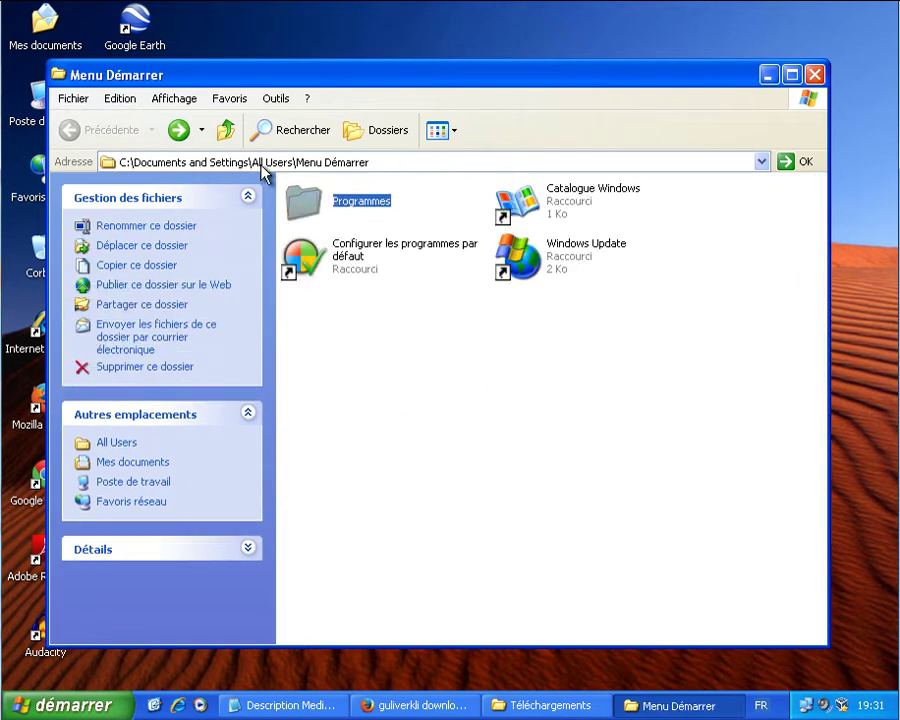
left_click(761, 161)
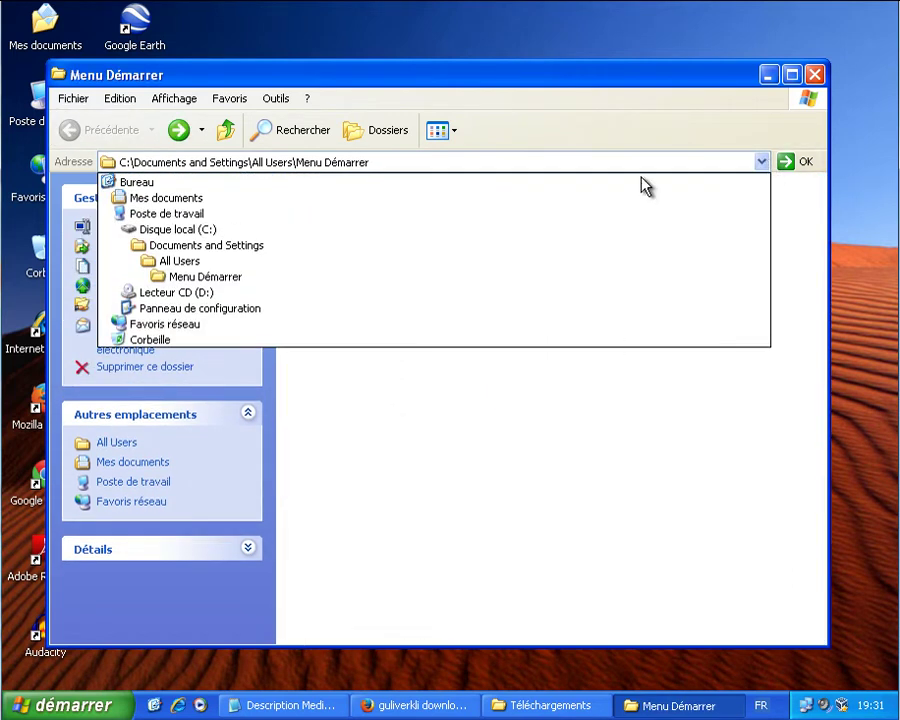
left_click(201, 243)
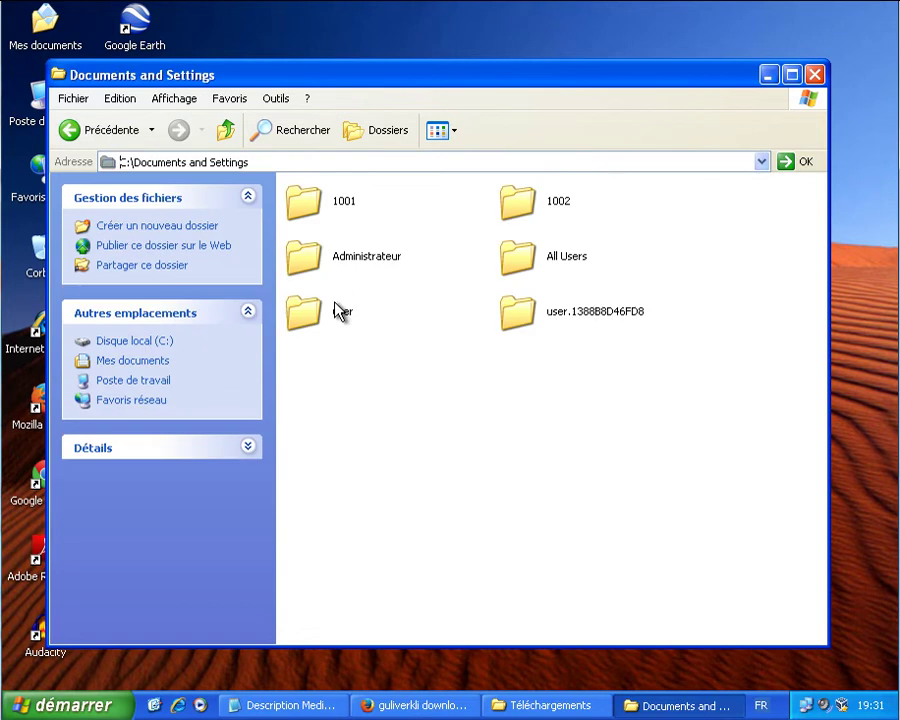
double_click(553, 262)
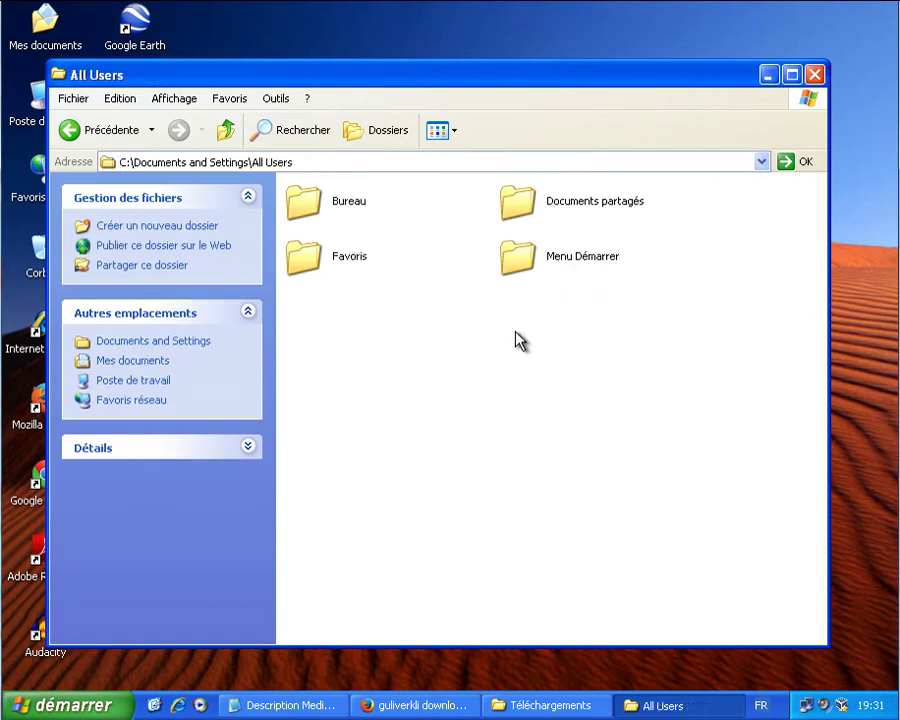
double_click(342, 205)
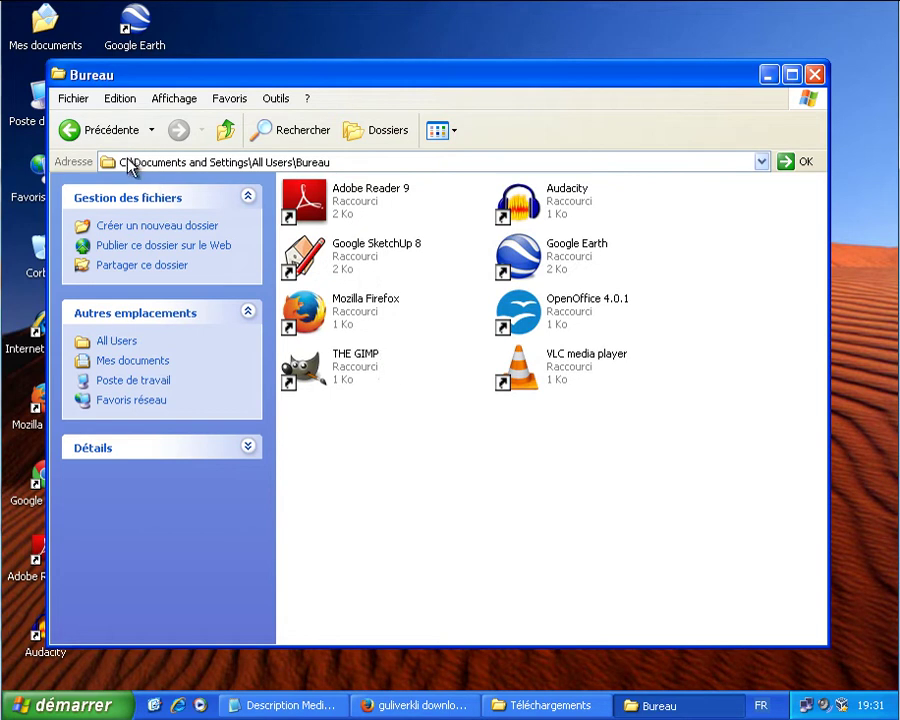
left_click_drag(660, 514, 432, 480)
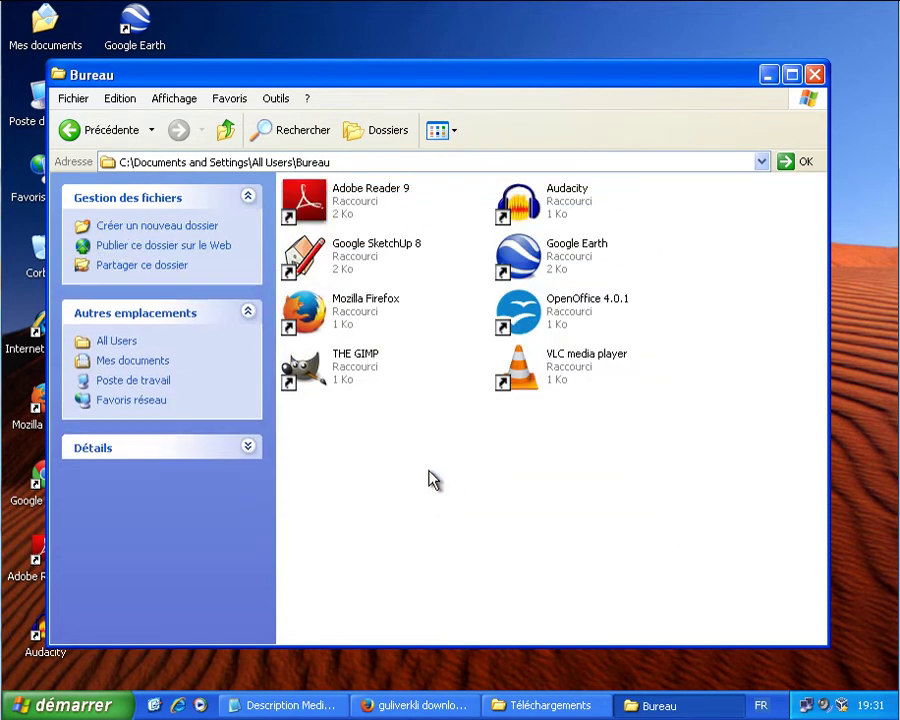
Step: Examine the shortcuts in the Administrateur account's Bureau folder, and close the folder window
left_click(88, 138)
left_click(88, 138)
left_click(345, 260)
double_click(345, 260)
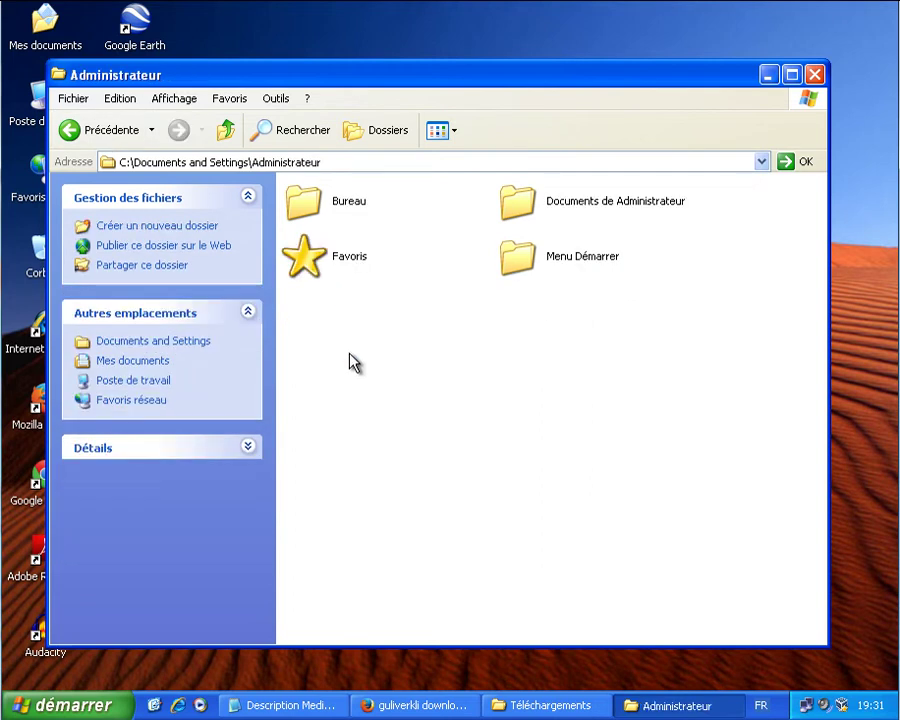
double_click(343, 201)
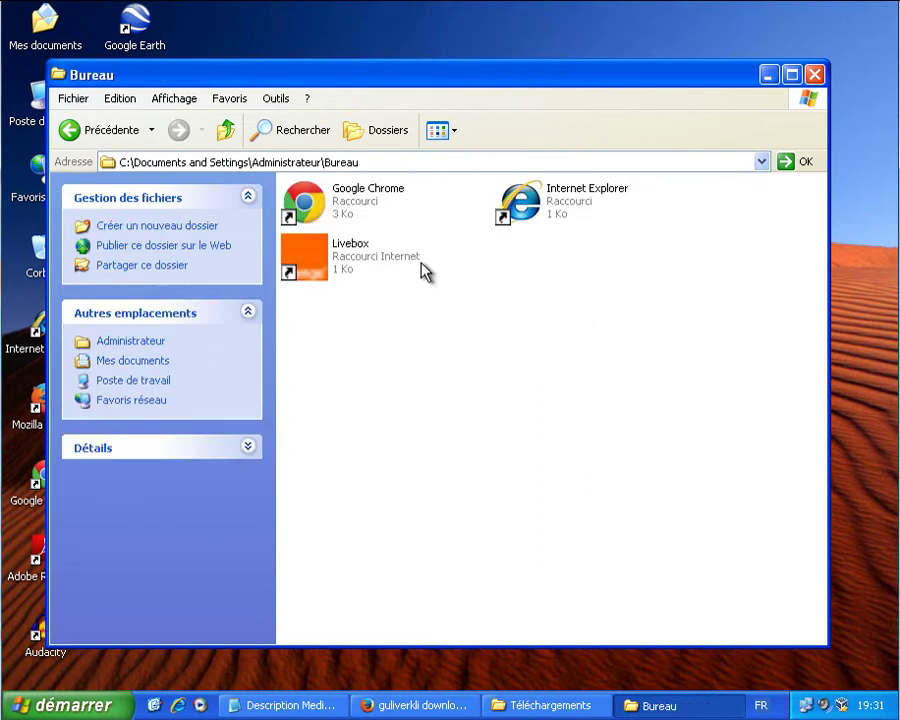
left_click(90, 135)
left_click(815, 76)
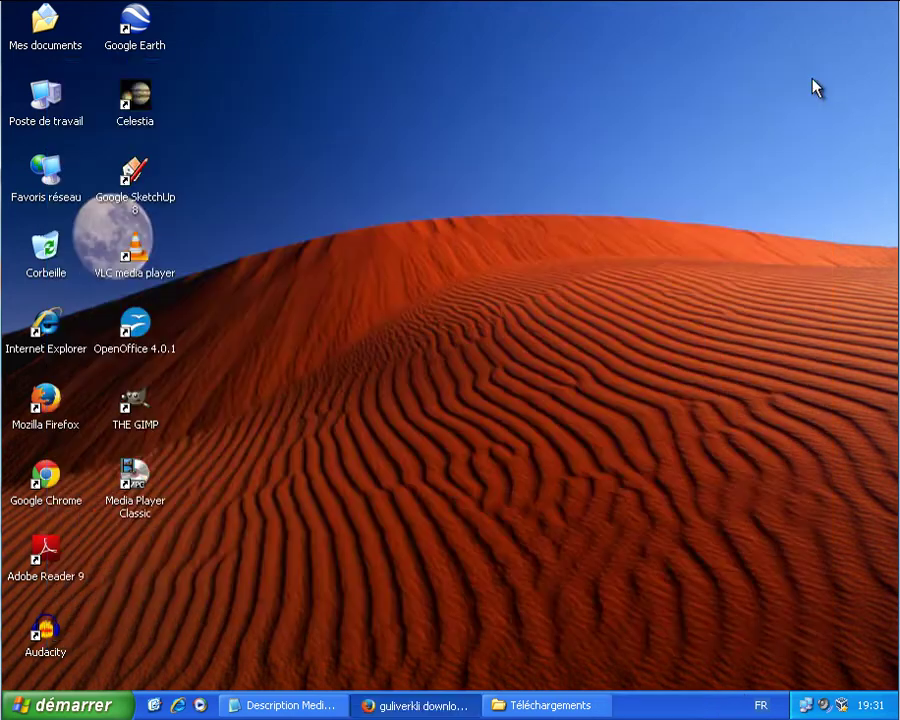
Step: Launch Media Player Classic from the desktop and check its version and licence in the A Propos information
double_click(135, 478)
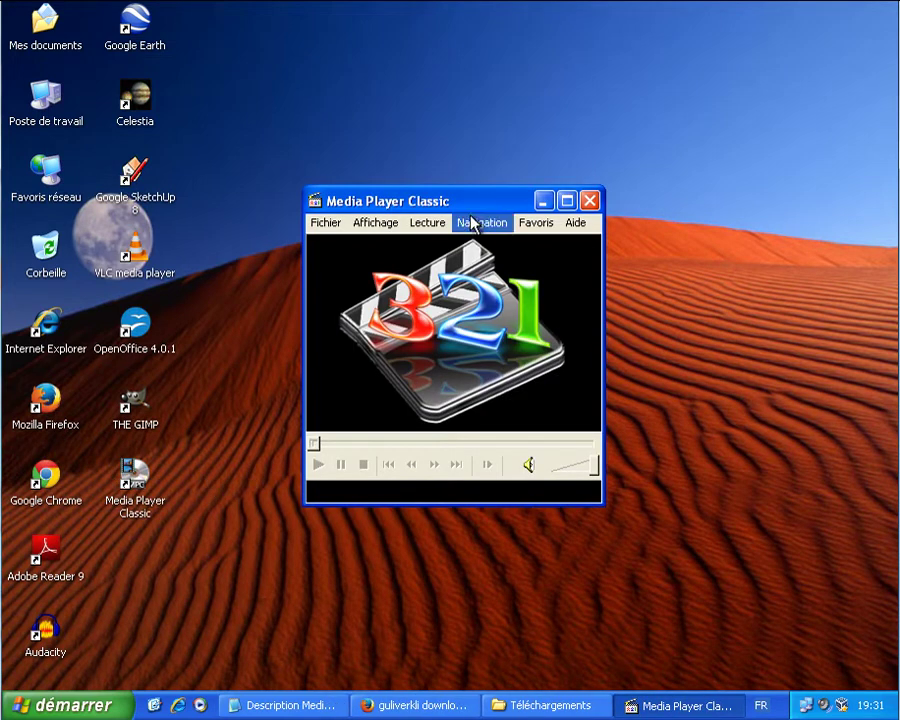
left_click(576, 222)
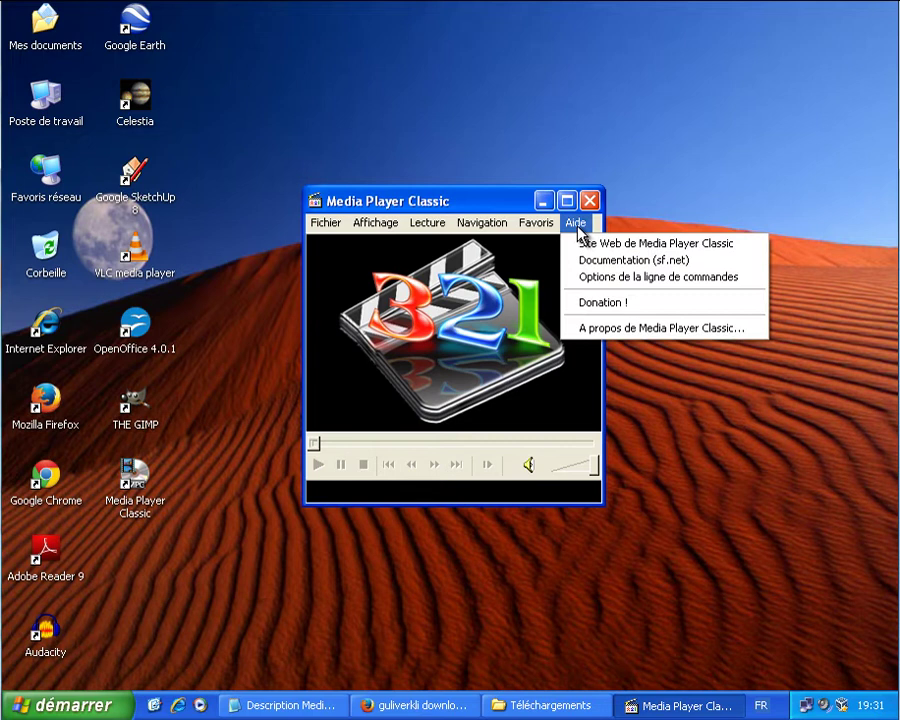
left_click(612, 329)
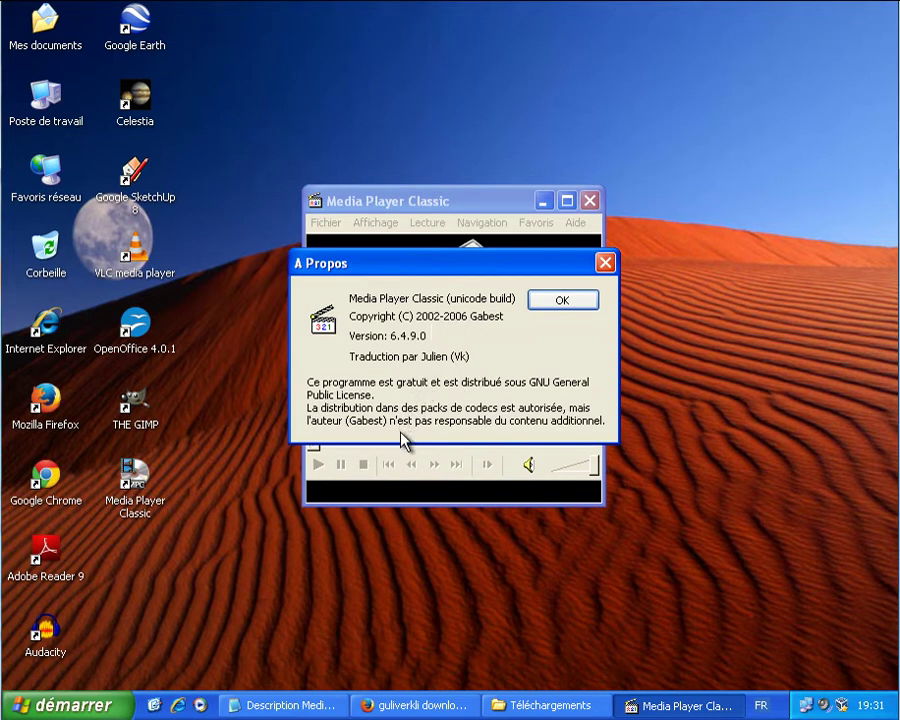
left_click(570, 302)
Step: Display Media Player Classic's command-line options and close the list
left_click(589, 228)
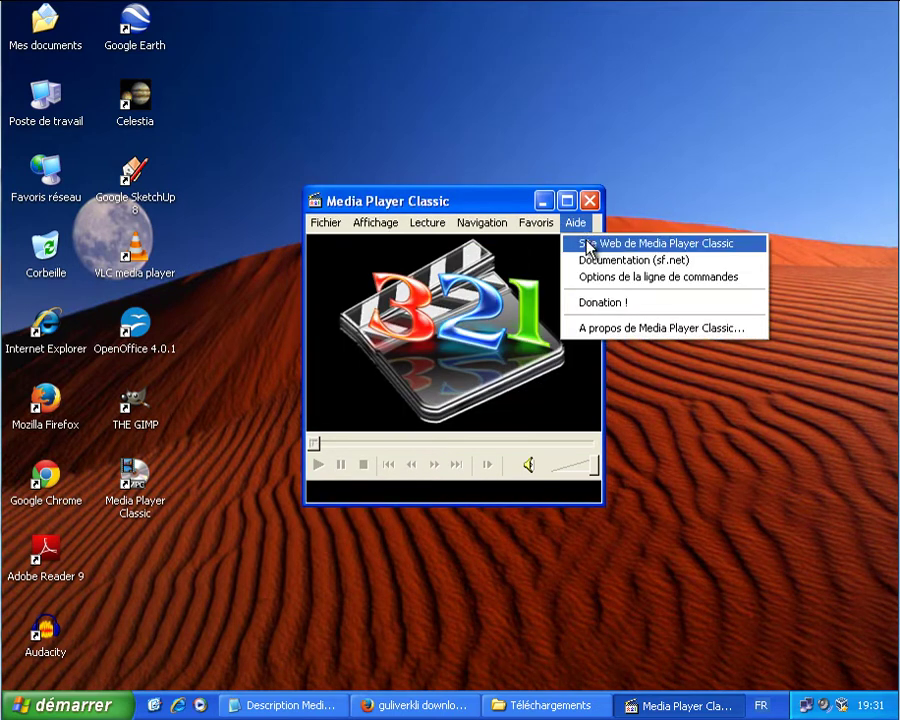
left_click(617, 290)
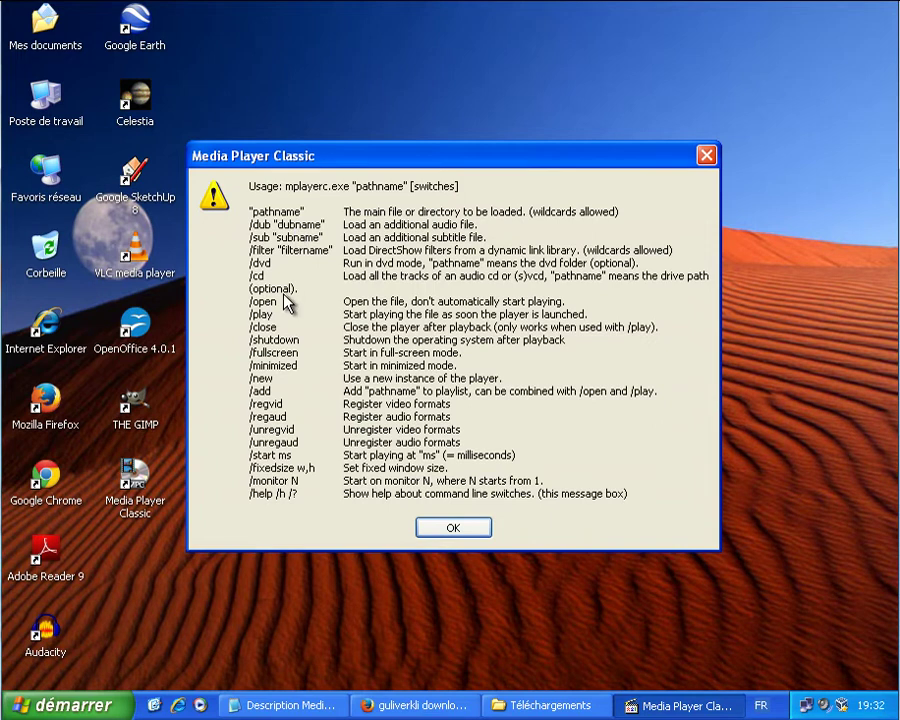
left_click(453, 527)
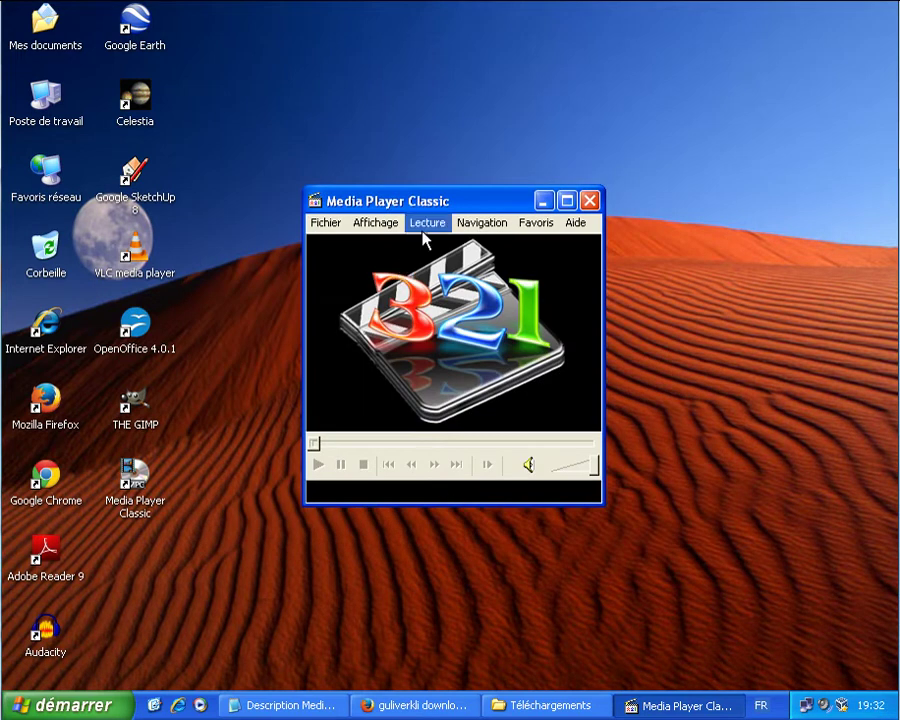
Step: View the Ouvrir rapidement and Ouvrir un fichier dialogs, cancelling each without opening a media file
left_click(330, 223)
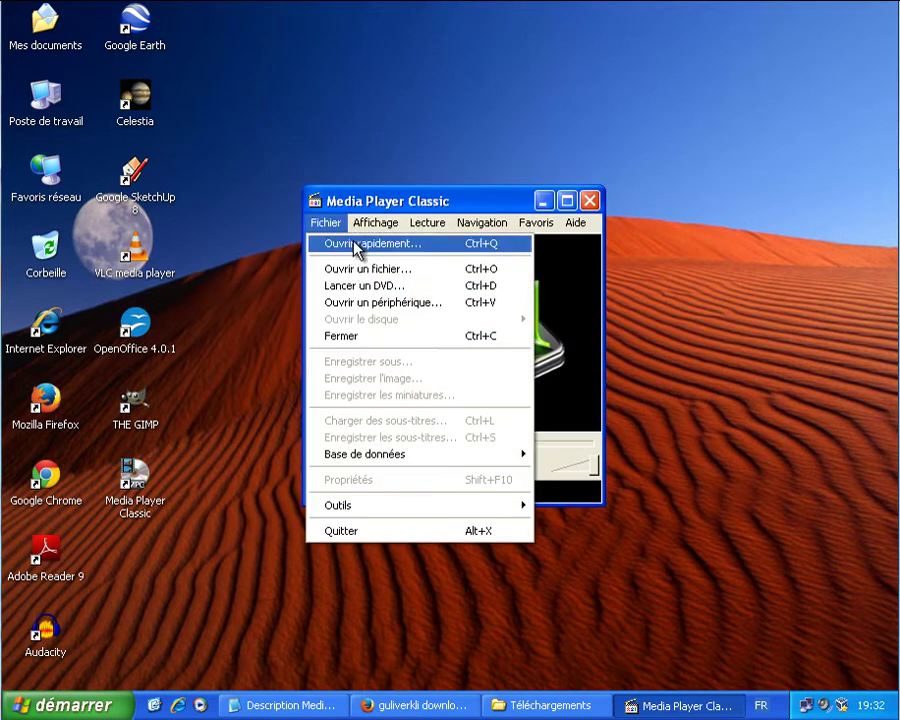
left_click(355, 247)
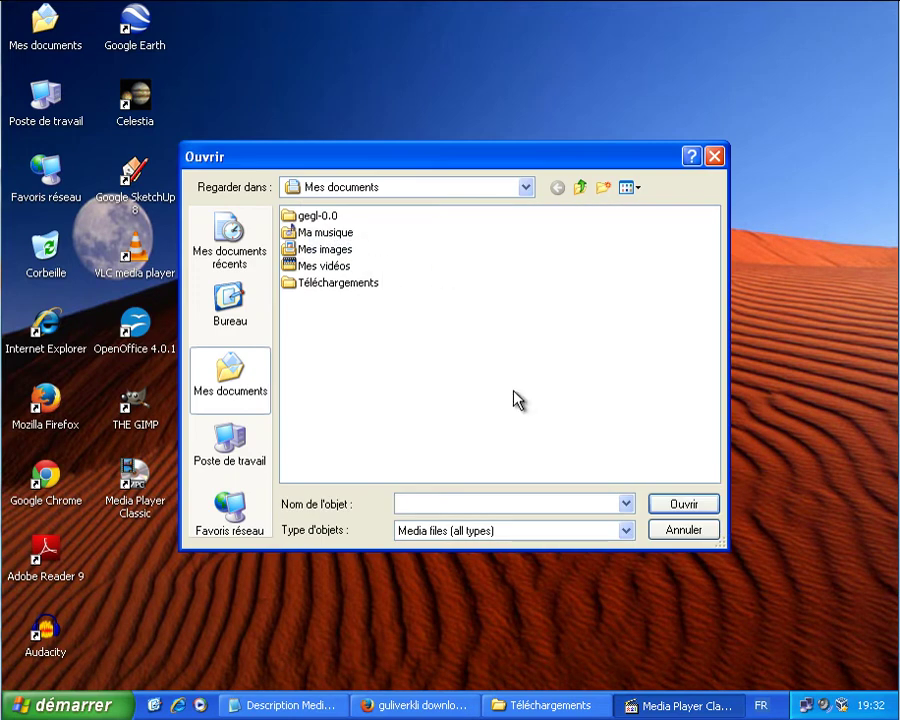
left_click(681, 538)
left_click(325, 222)
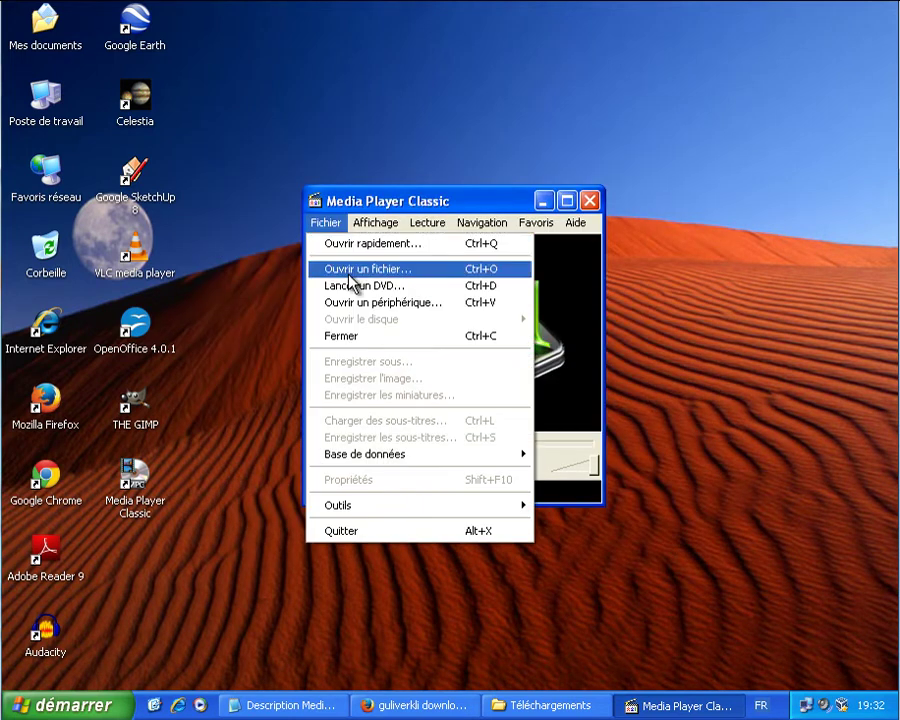
left_click(349, 276)
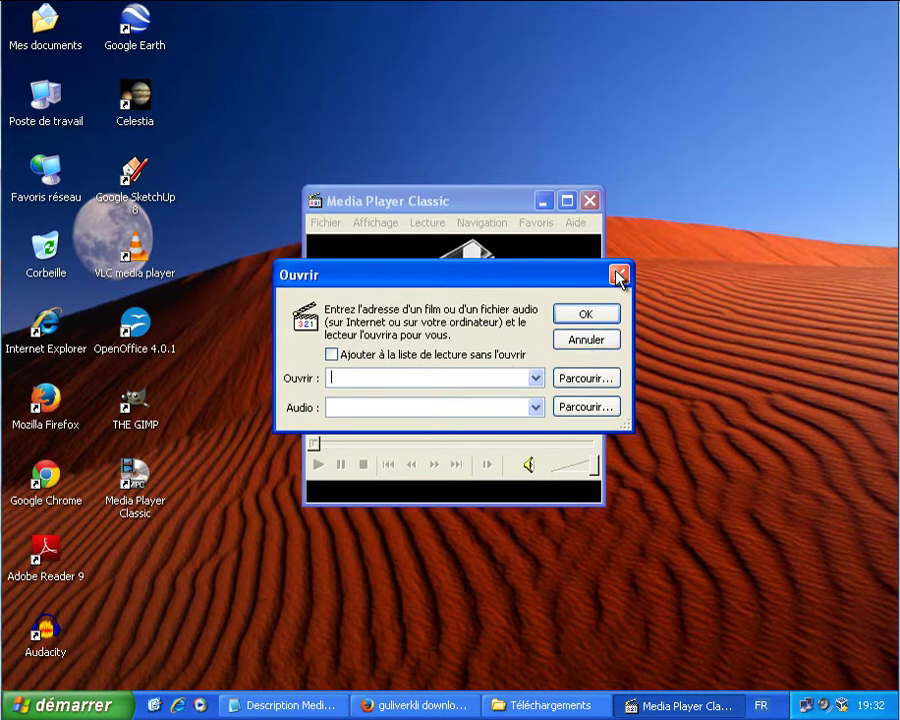
left_click(590, 337)
Step: Try to launch a DVD, then inspect the capture device dialog's audio and country settings and cancel it
left_click(325, 222)
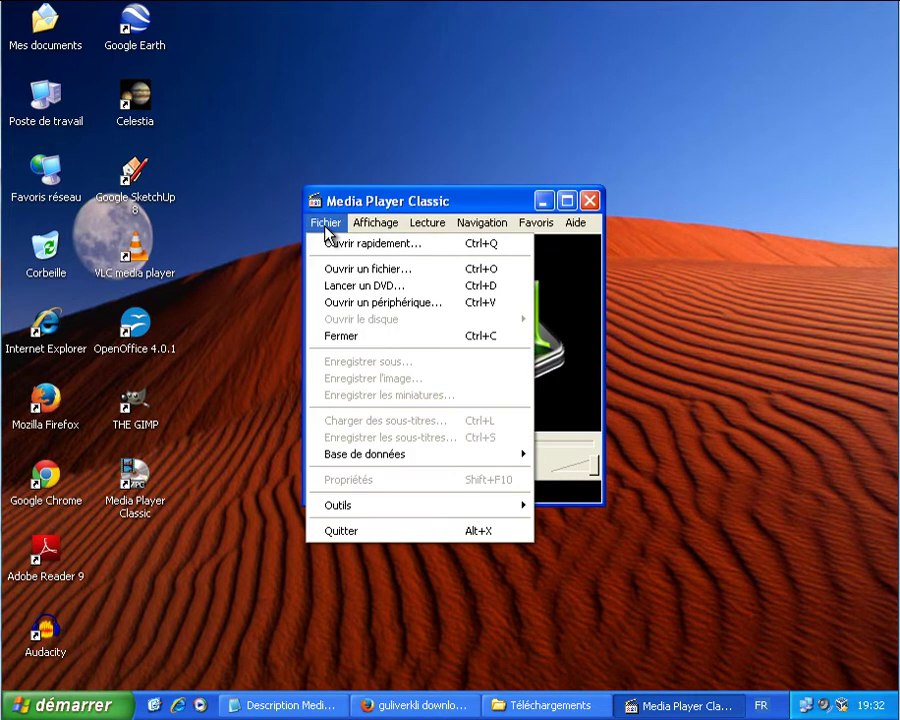
left_click(361, 289)
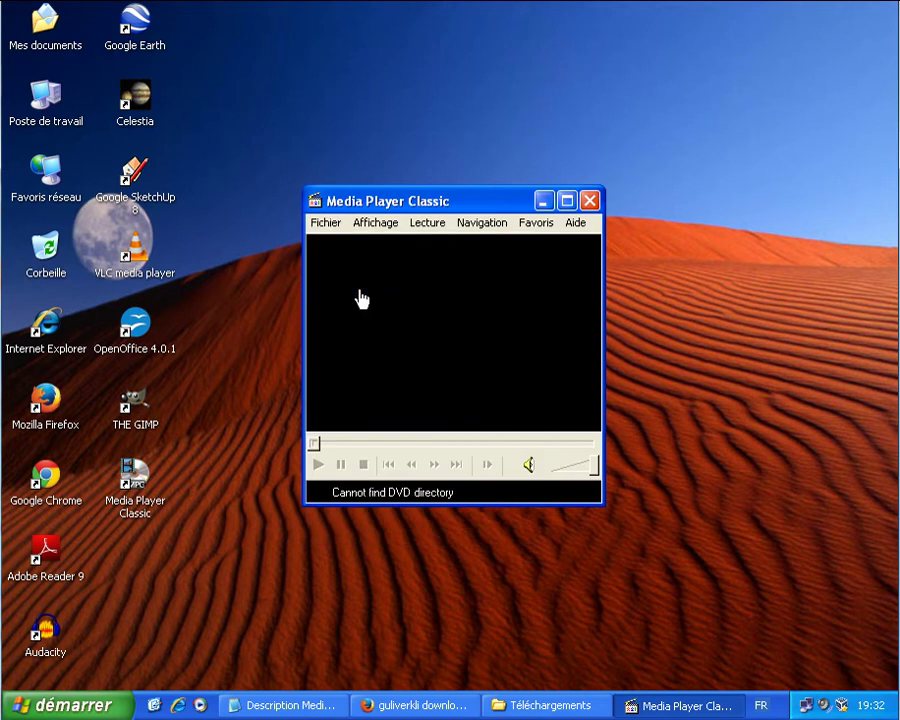
left_click(324, 226)
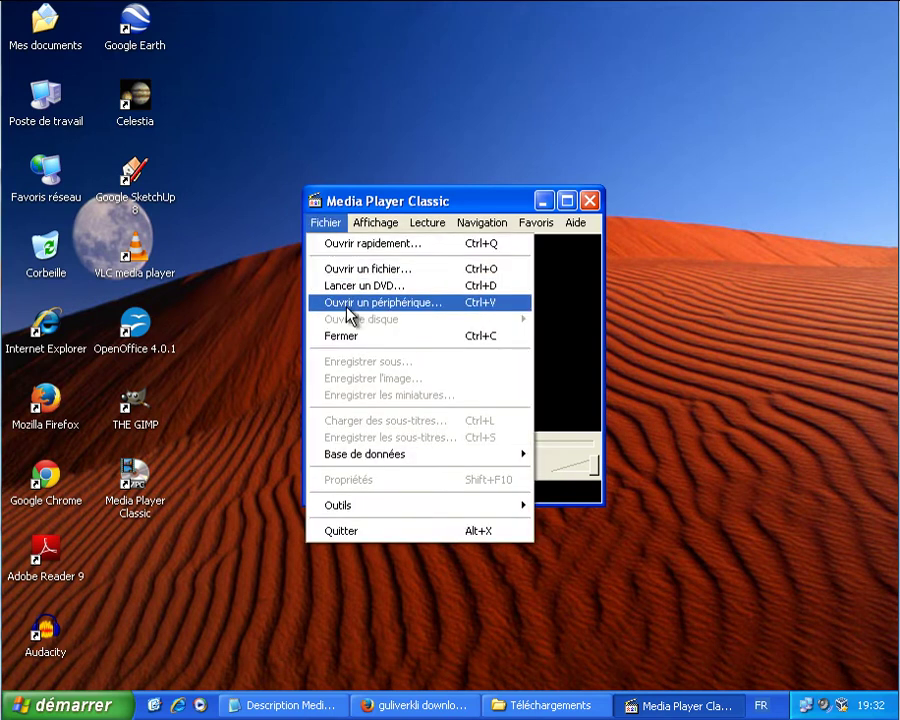
left_click(350, 302)
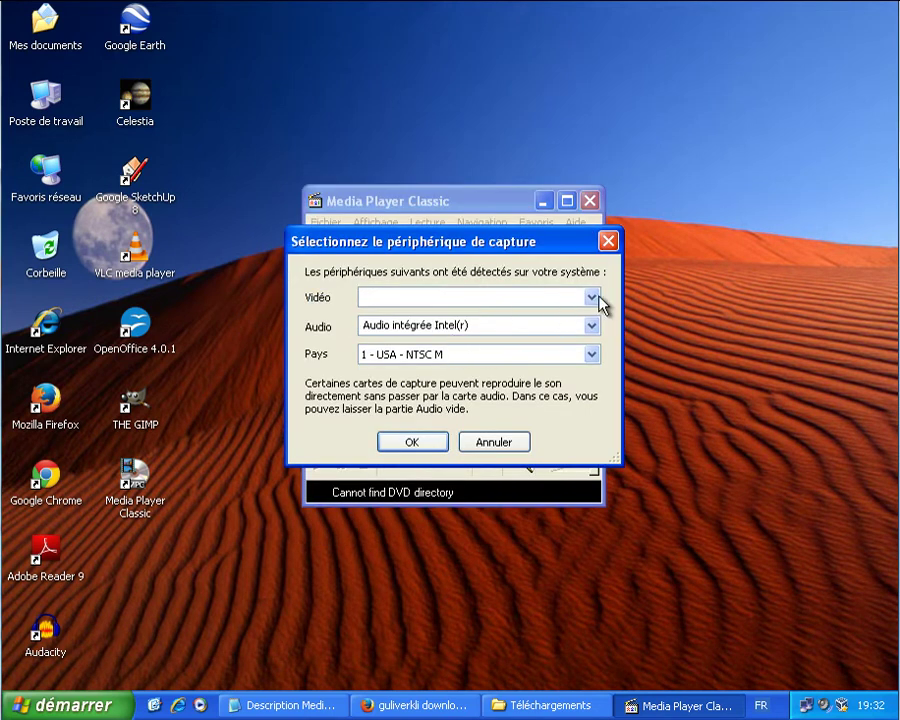
left_click(591, 325)
left_click(592, 331)
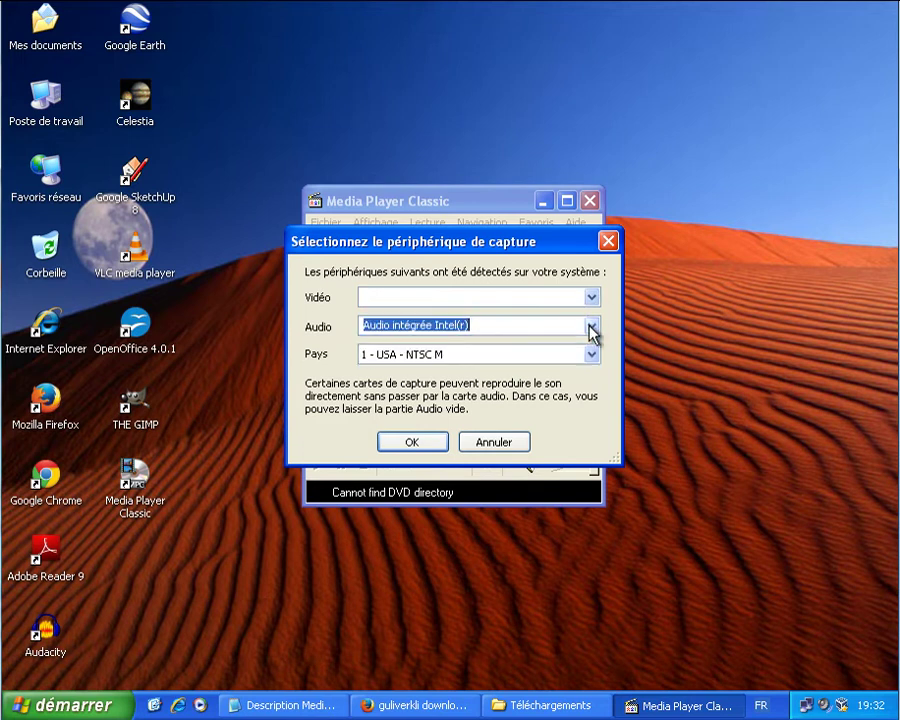
left_click(591, 354)
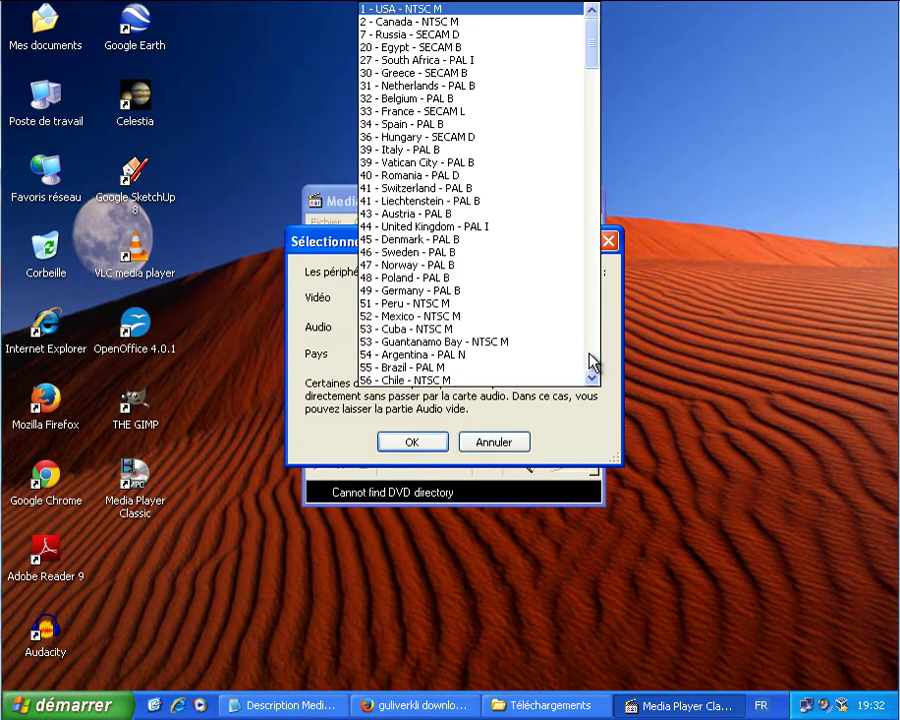
left_click(352, 383)
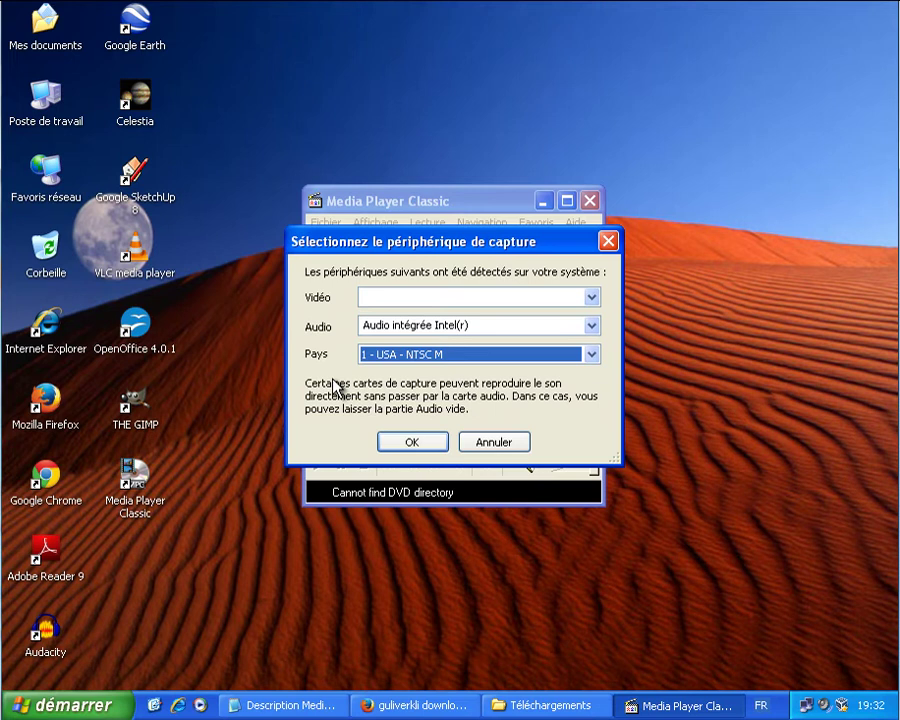
left_click(482, 360)
left_click(346, 337)
left_click(485, 440)
Step: Reopen the capture device dialog, examine the video setting and the country list's France entry, and cancel without changing them
left_click(326, 222)
left_click(366, 304)
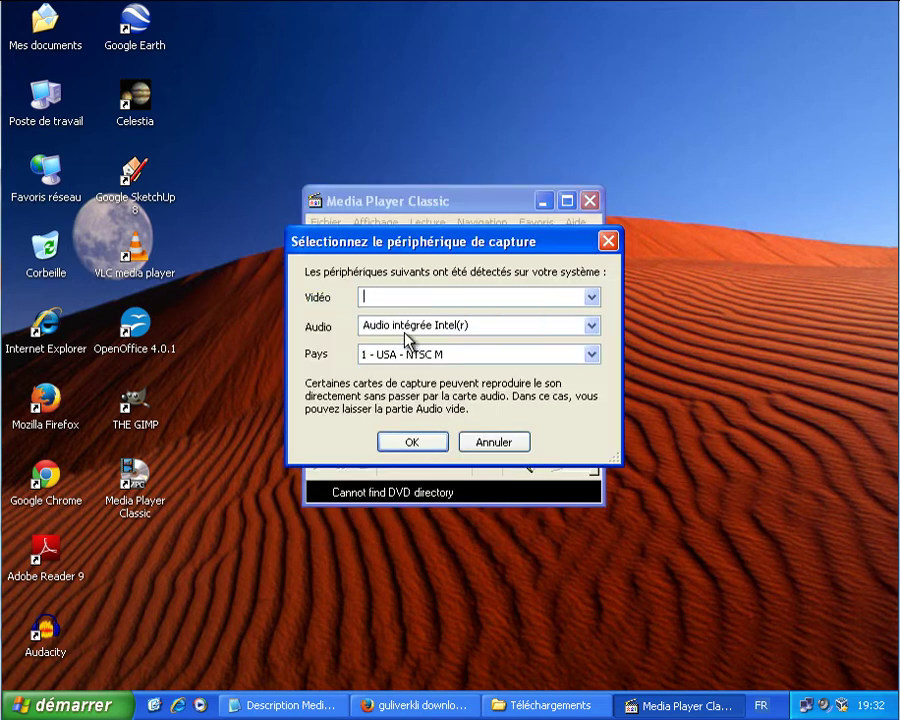
left_click(446, 358)
left_click(363, 390)
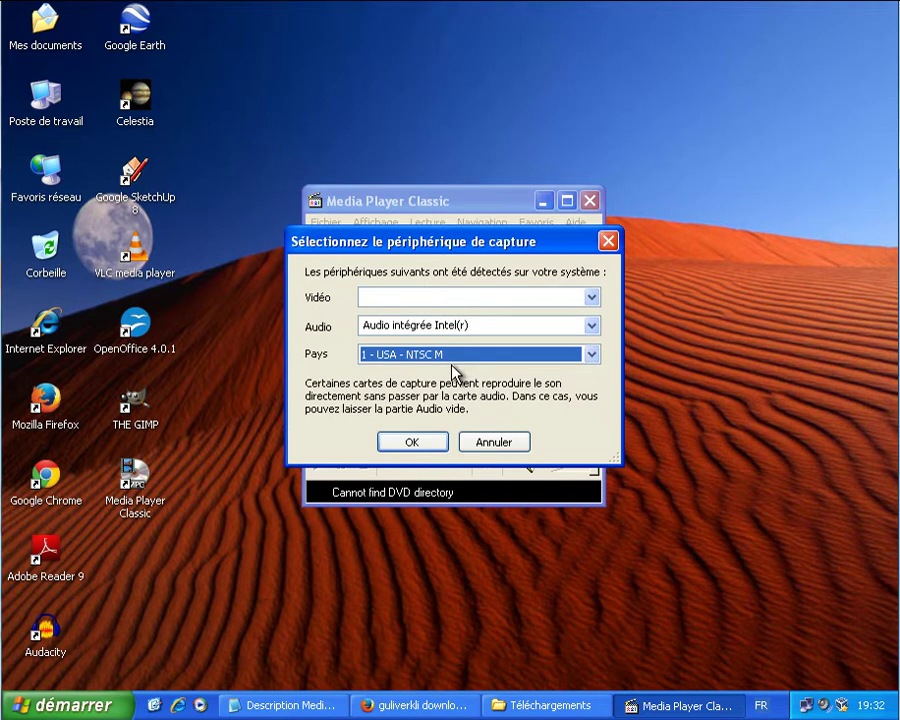
left_click(437, 294)
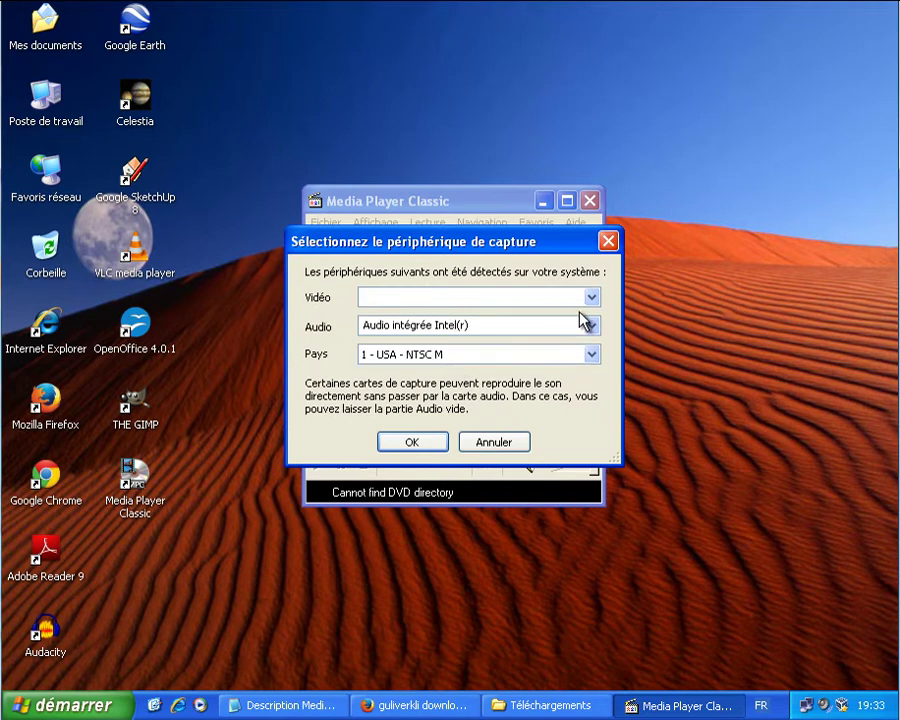
left_click(494, 356)
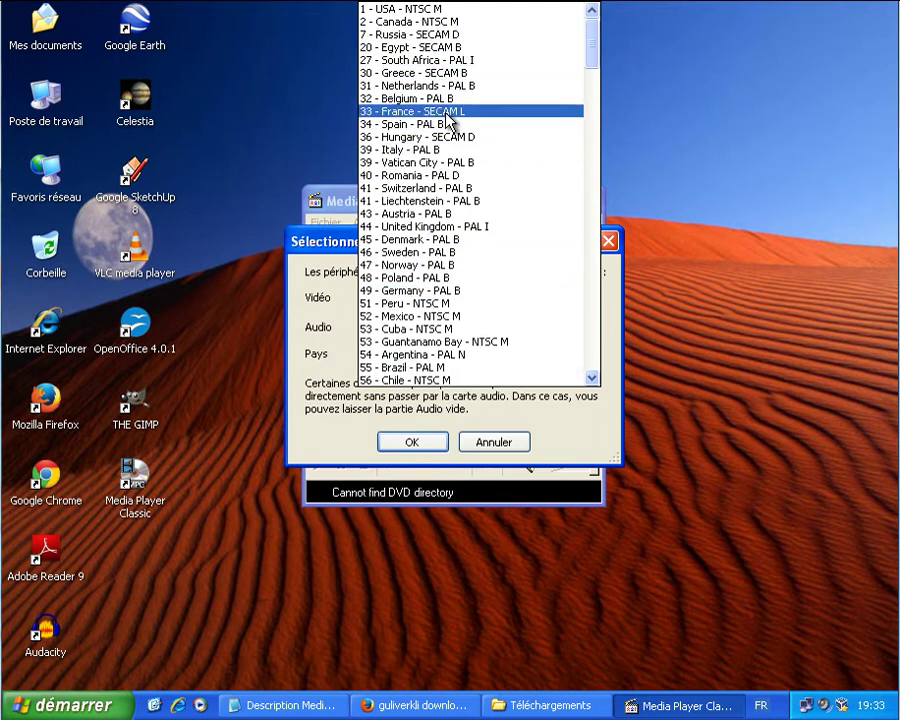
left_click(477, 451)
left_click(478, 447)
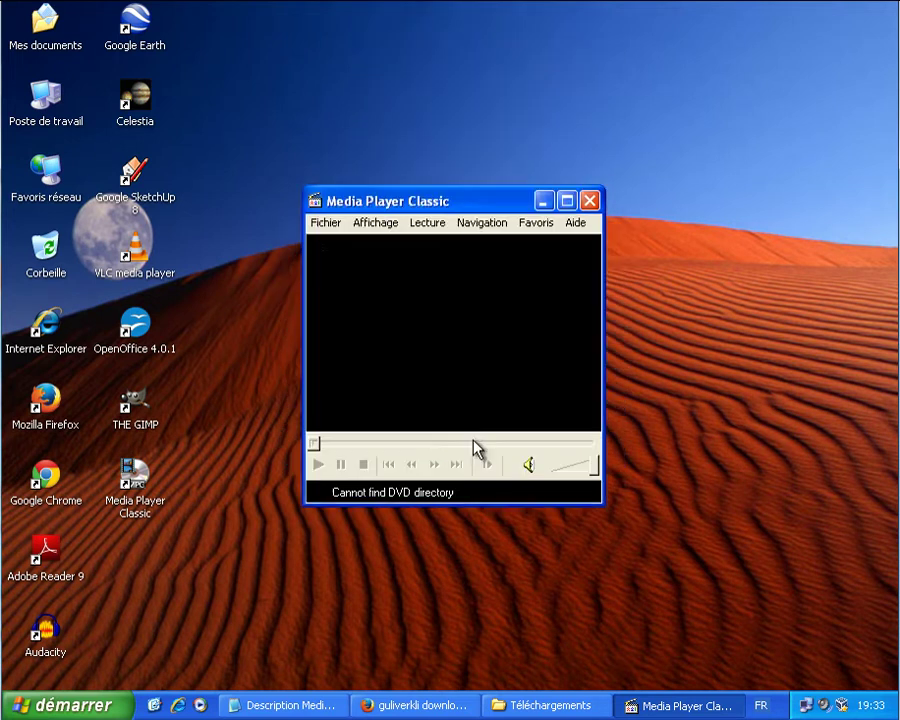
Step: View the Convertisseur DSM tool and close it without adding any media
left_click(323, 224)
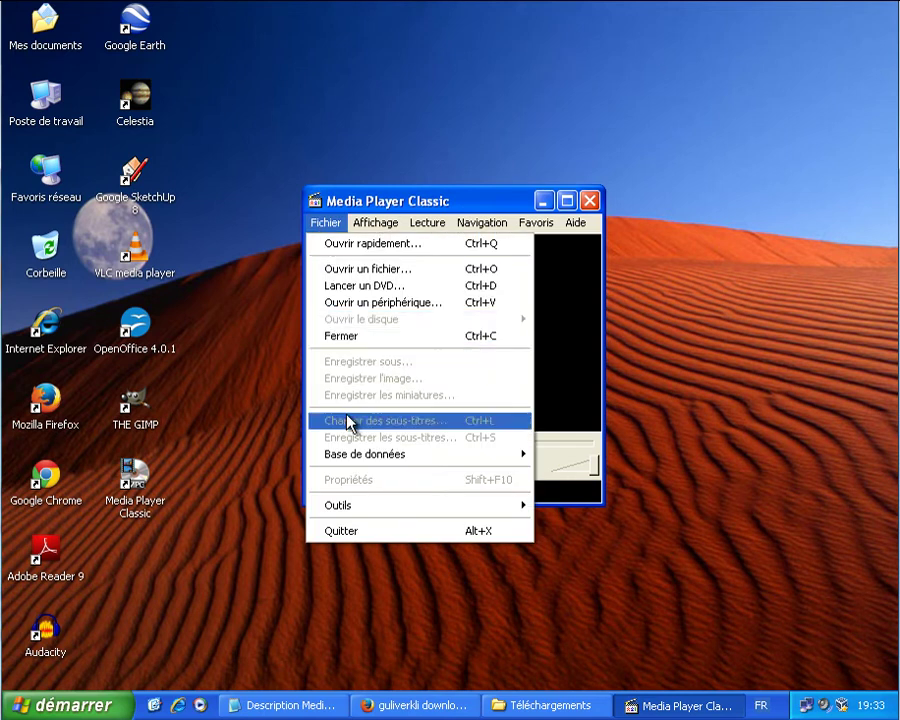
mouse_move(455, 508)
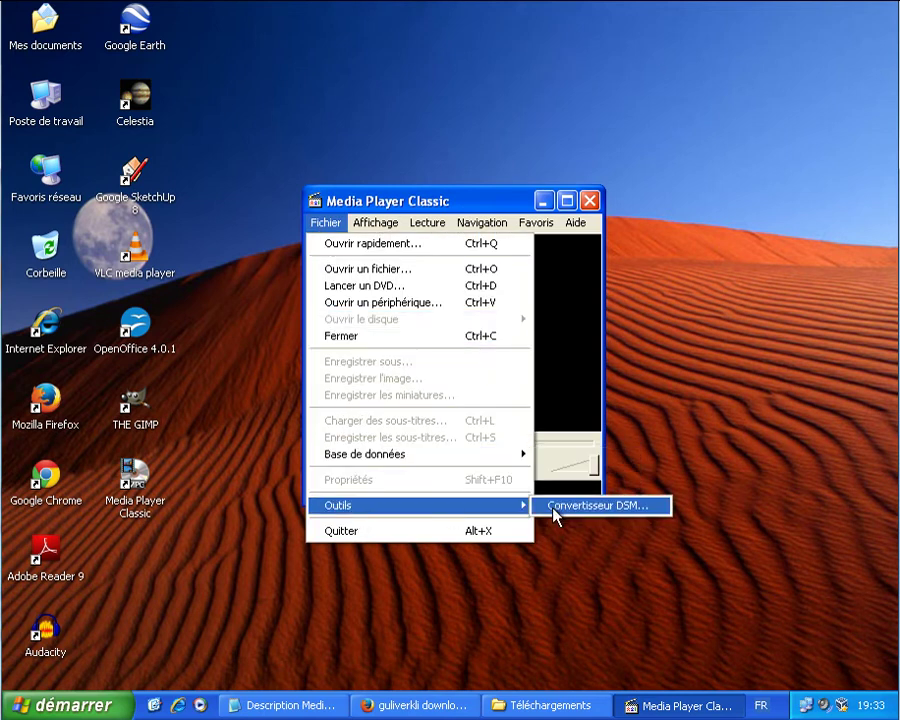
left_click(596, 507)
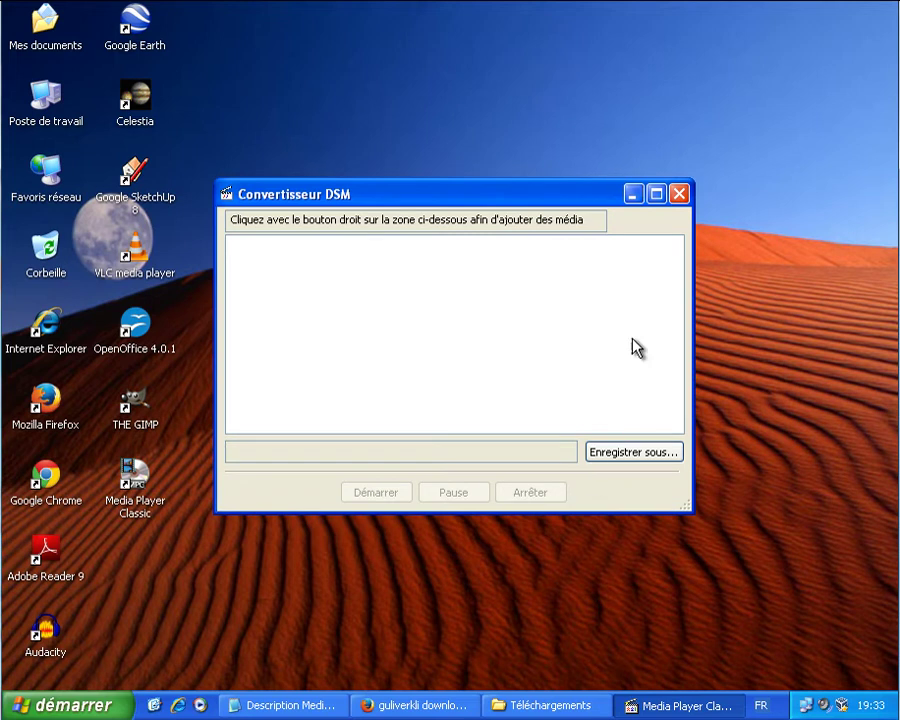
left_click(677, 194)
Step: Open the player's Options, and review the Lecteur settings and the full file extension list under Formats
left_click(375, 222)
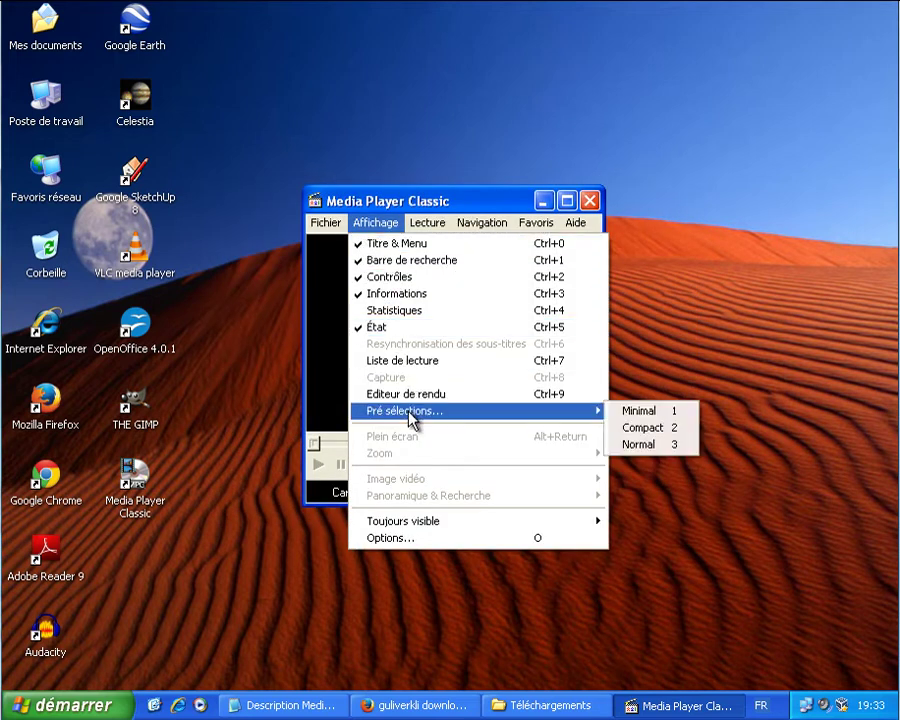
left_click(411, 537)
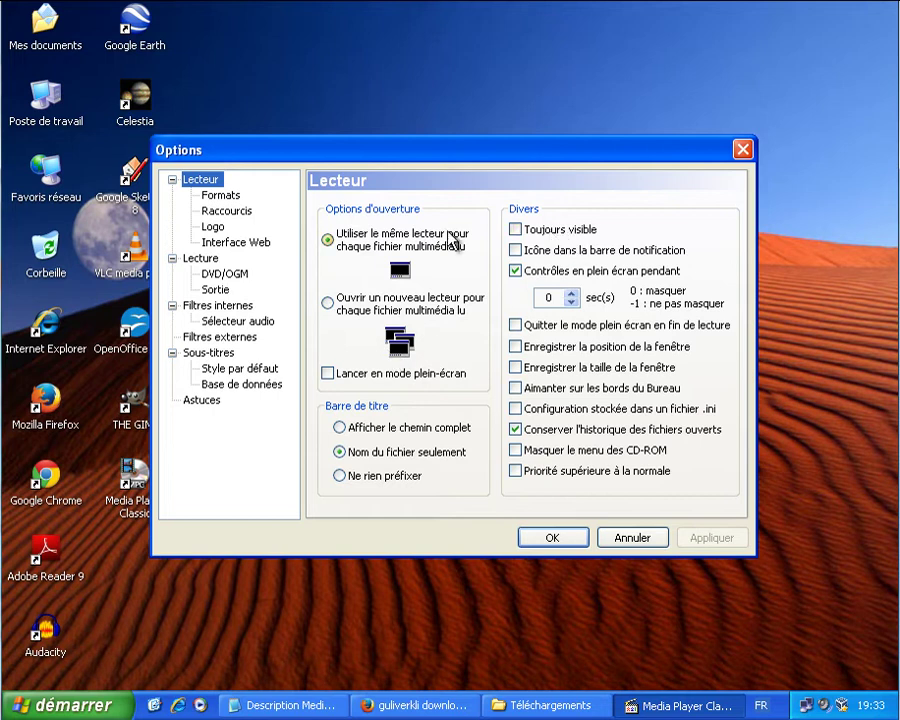
left_click(214, 197)
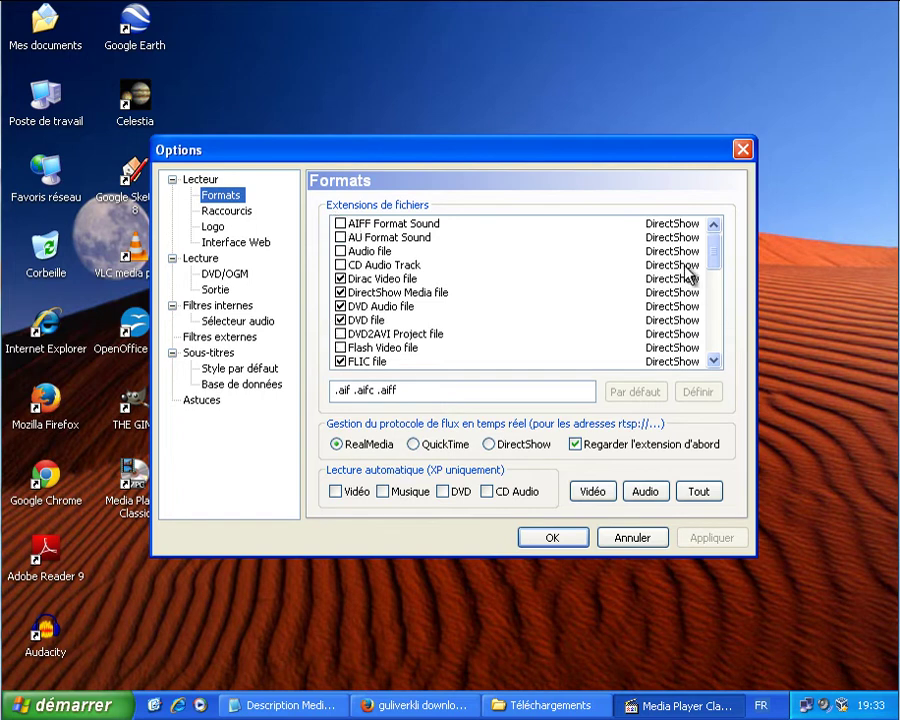
left_click_drag(713, 260, 712, 330)
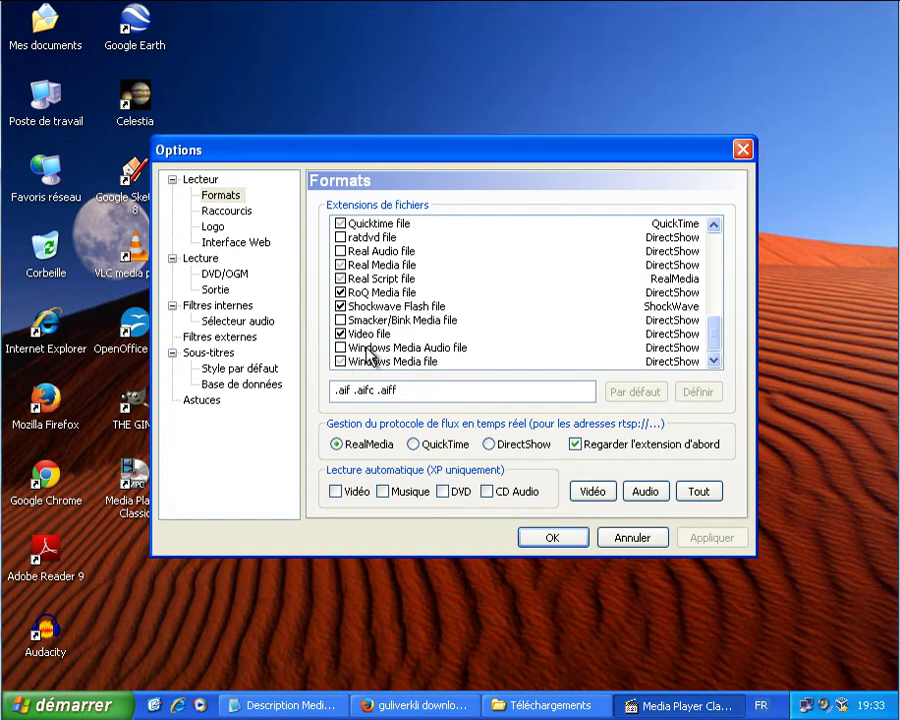
left_click_drag(713, 262, 707, 243)
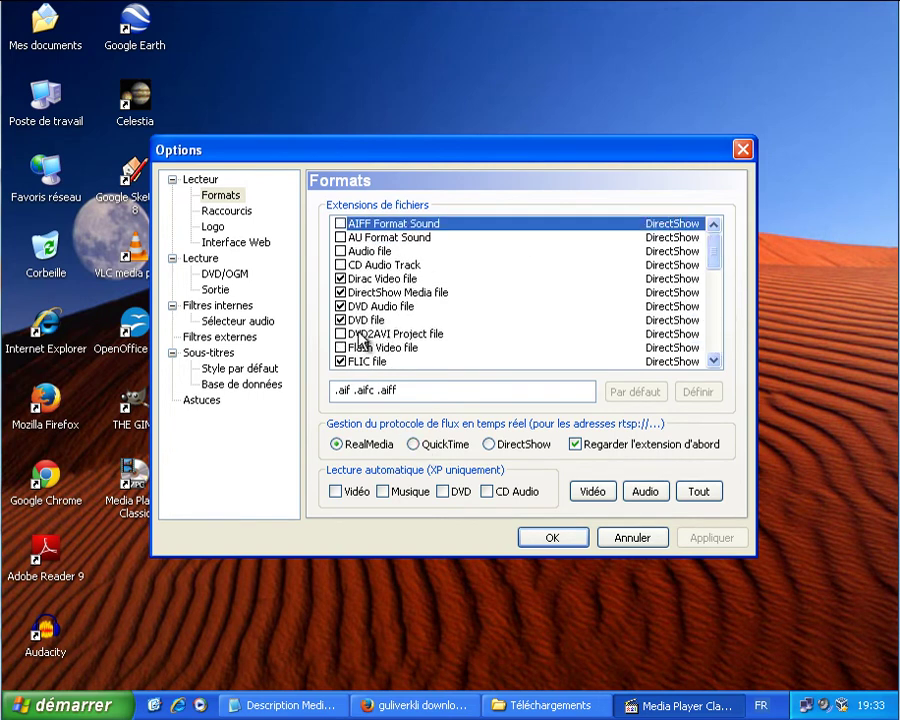
Step: Associate all file formats with the player, disable automatic playback for Vidéo, Musique, DVD and CD Audio, and apply the settings
left_click(697, 491)
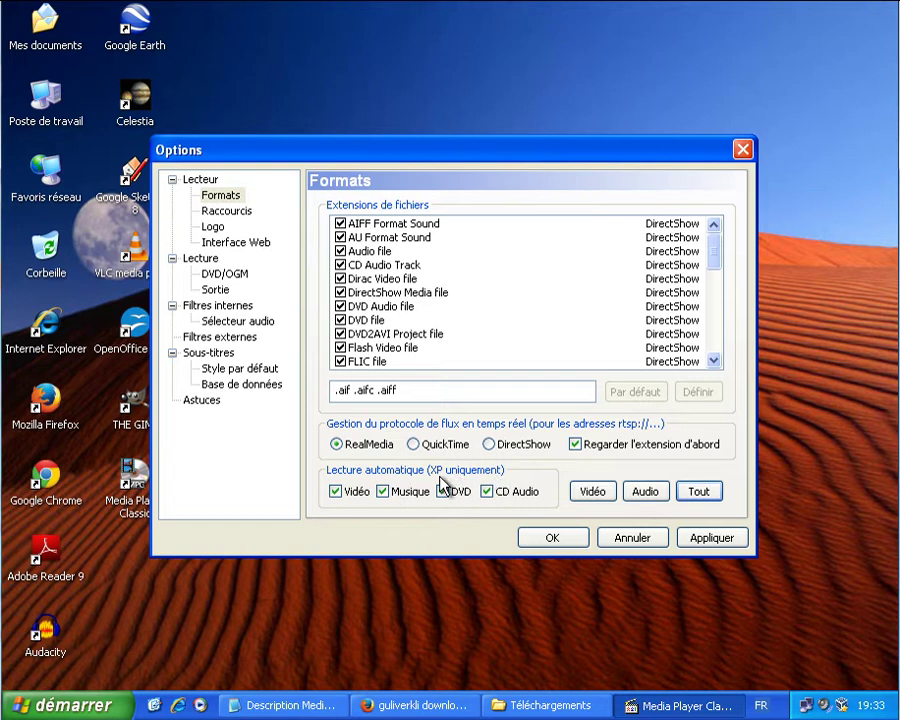
left_click(45, 702)
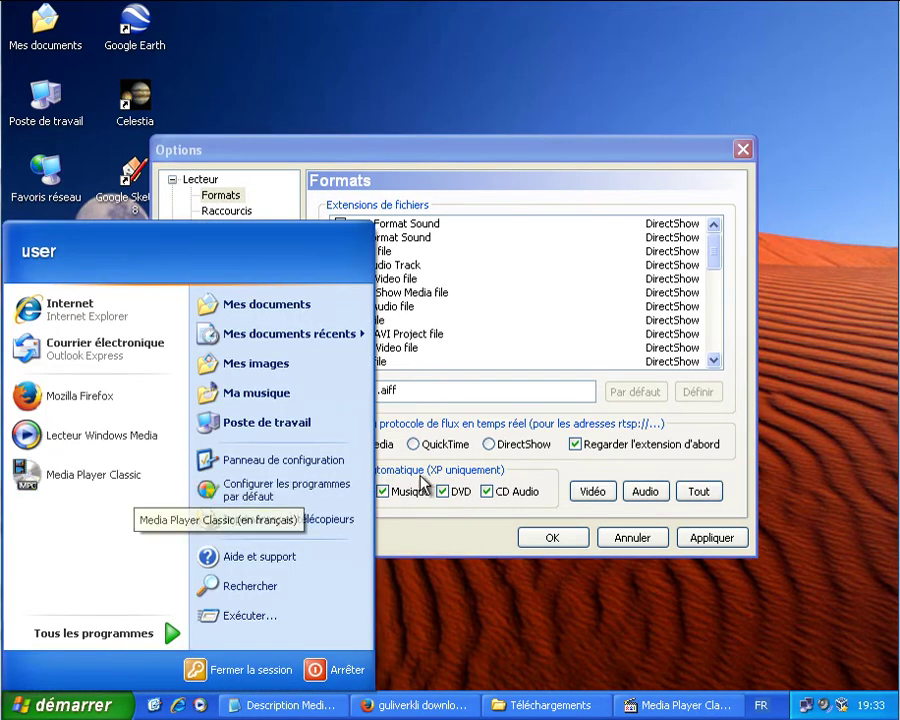
left_click(472, 522)
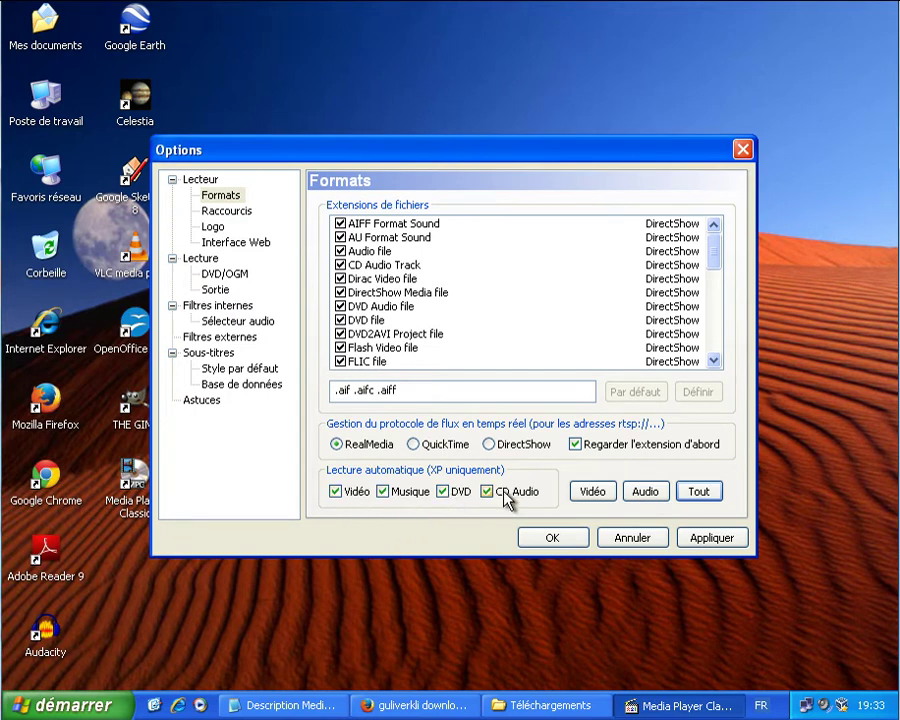
left_click(456, 490)
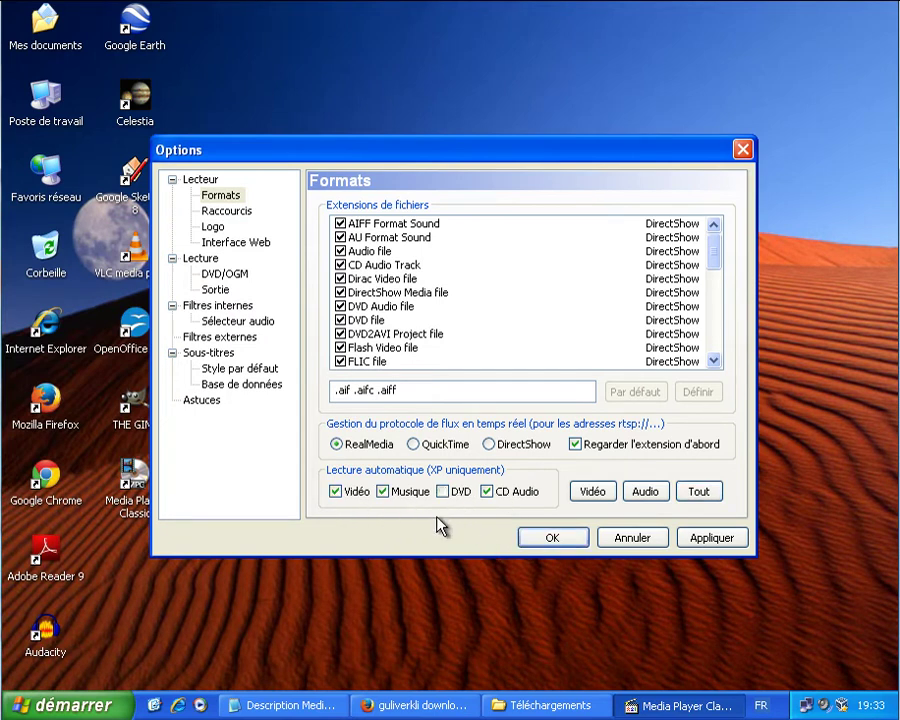
left_click(366, 495)
left_click(396, 497)
left_click(502, 496)
left_click(697, 537)
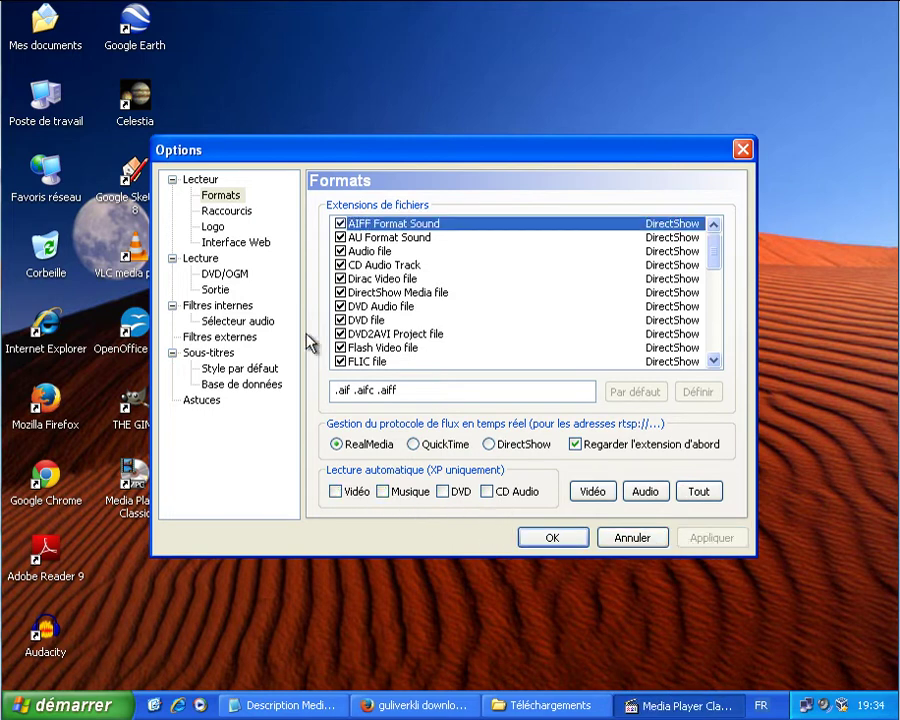
Step: View the Raccourcis command list, and browse through the built-in logos in the Logo settings
left_click(228, 214)
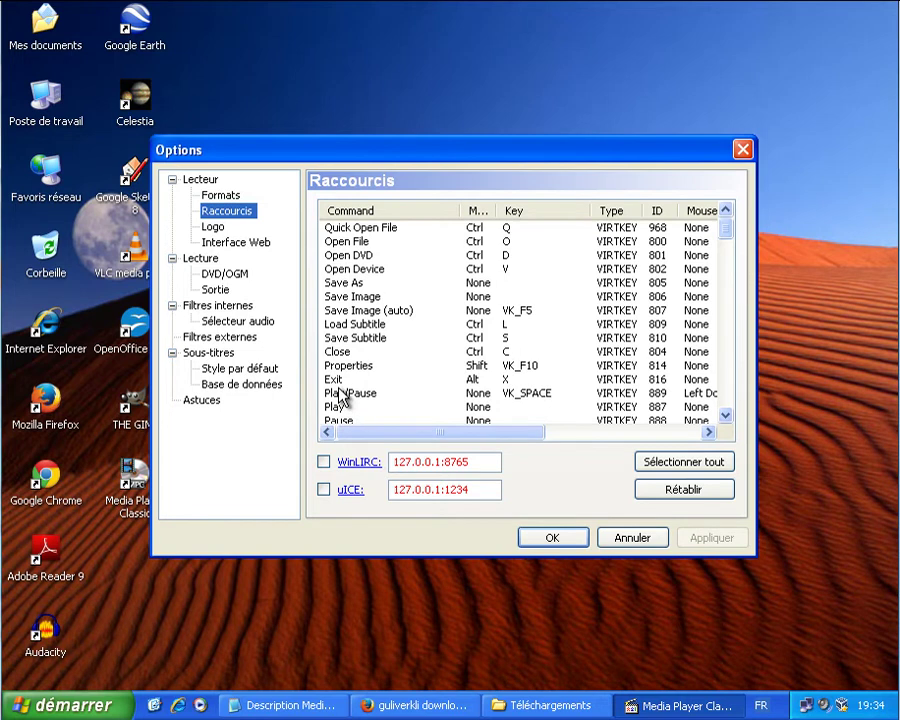
left_click(215, 228)
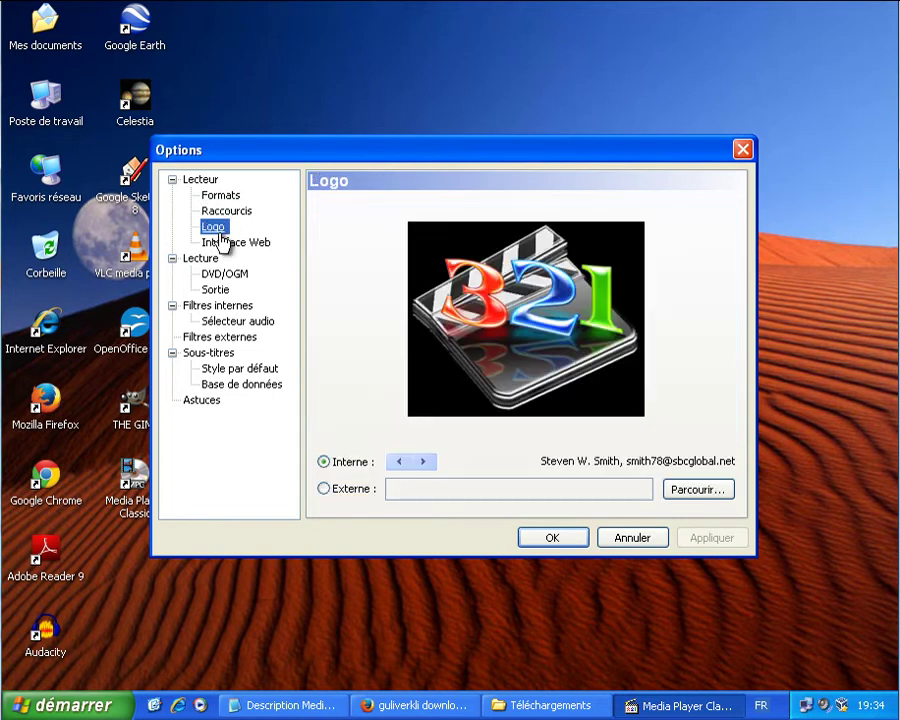
left_click(394, 461)
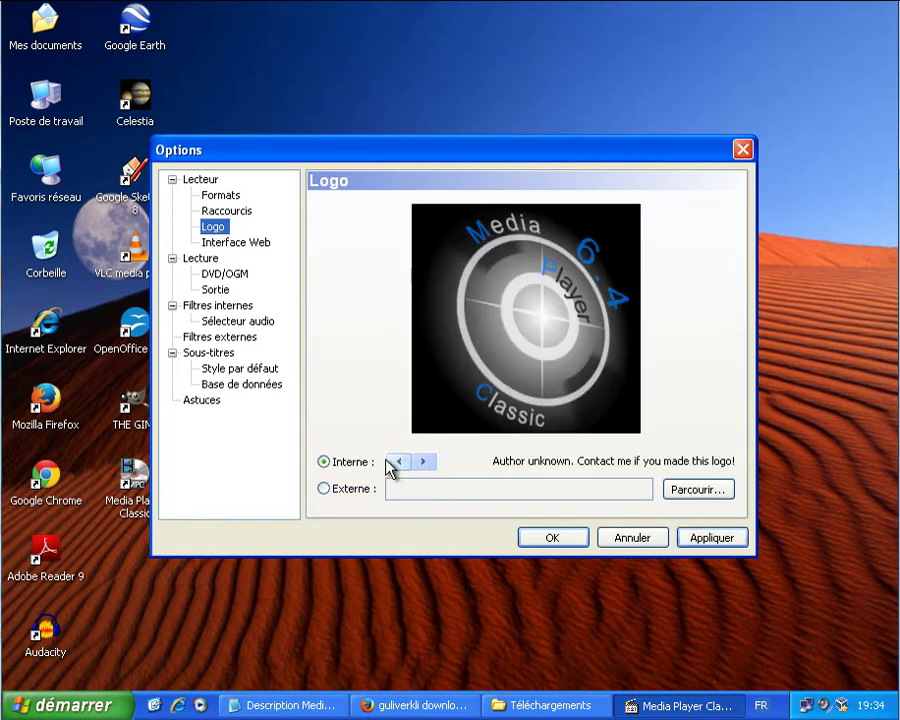
left_click(395, 461)
left_click(395, 461)
left_click(396, 462)
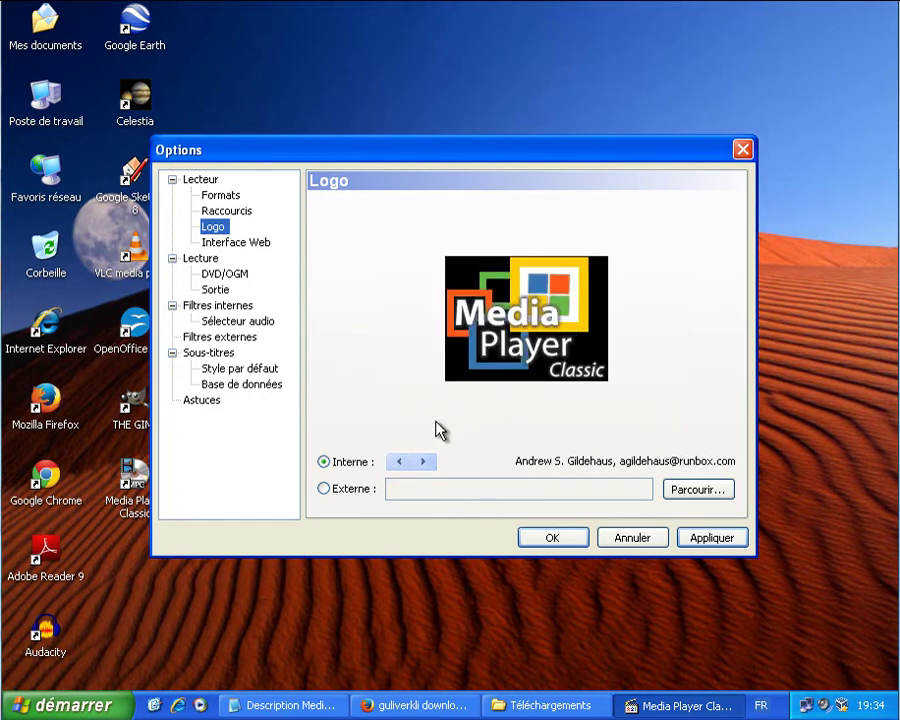
left_click(399, 462)
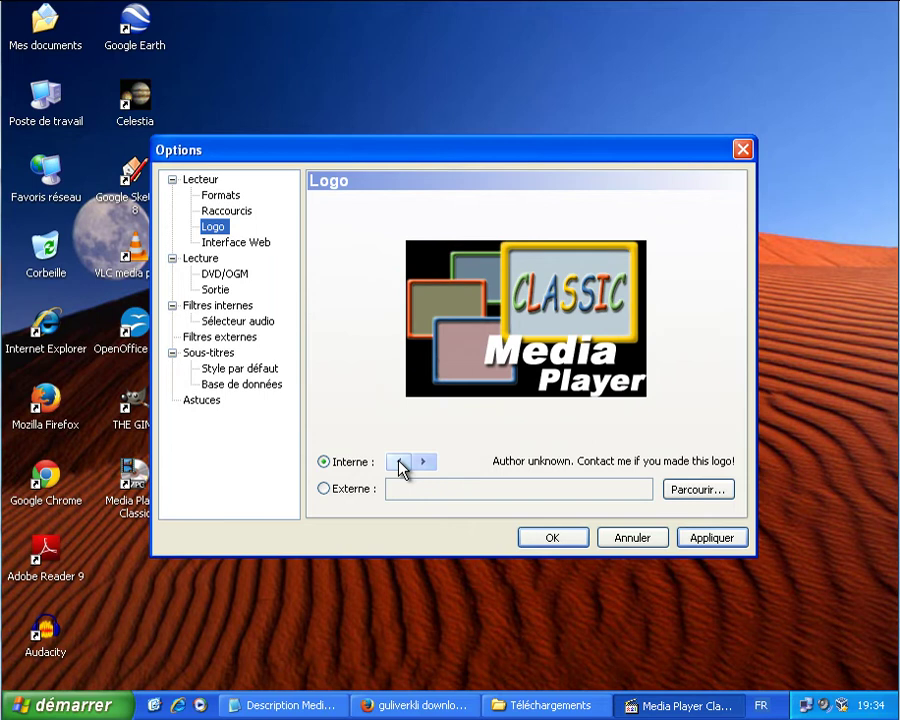
left_click(399, 462)
left_click(399, 462)
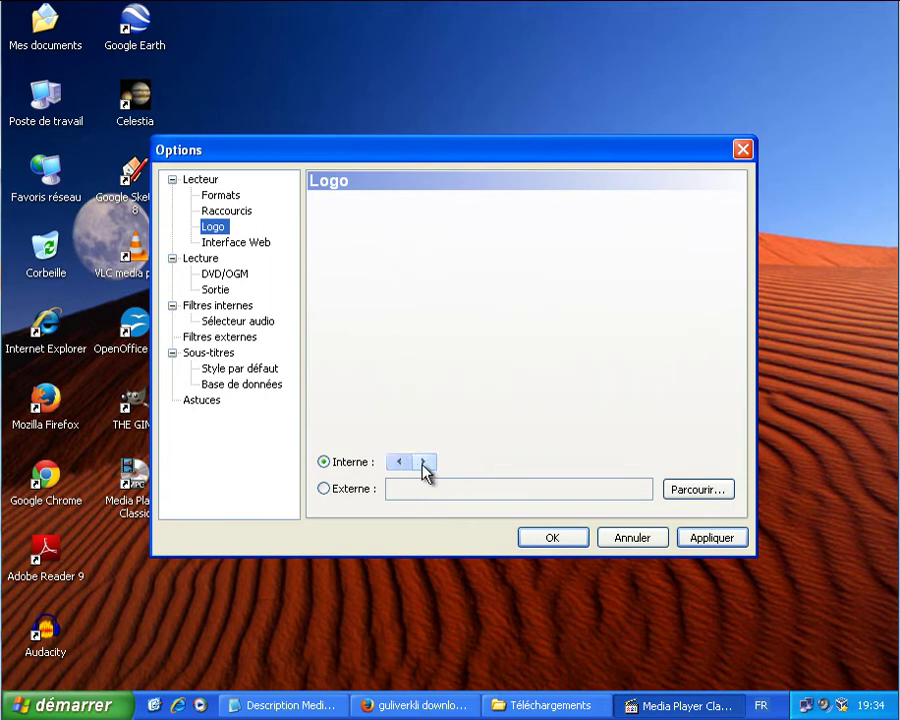
left_click(399, 462)
Step: Review the Interface Web settings, recheck the selected logo, and launch the web interface in the Internet browser
left_click(231, 246)
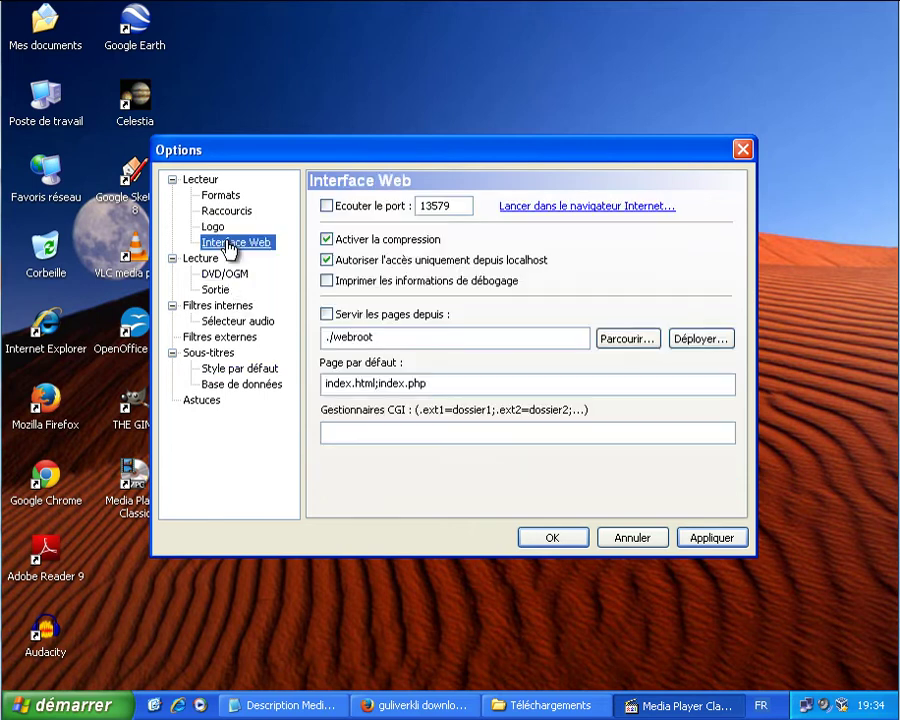
left_click(213, 226)
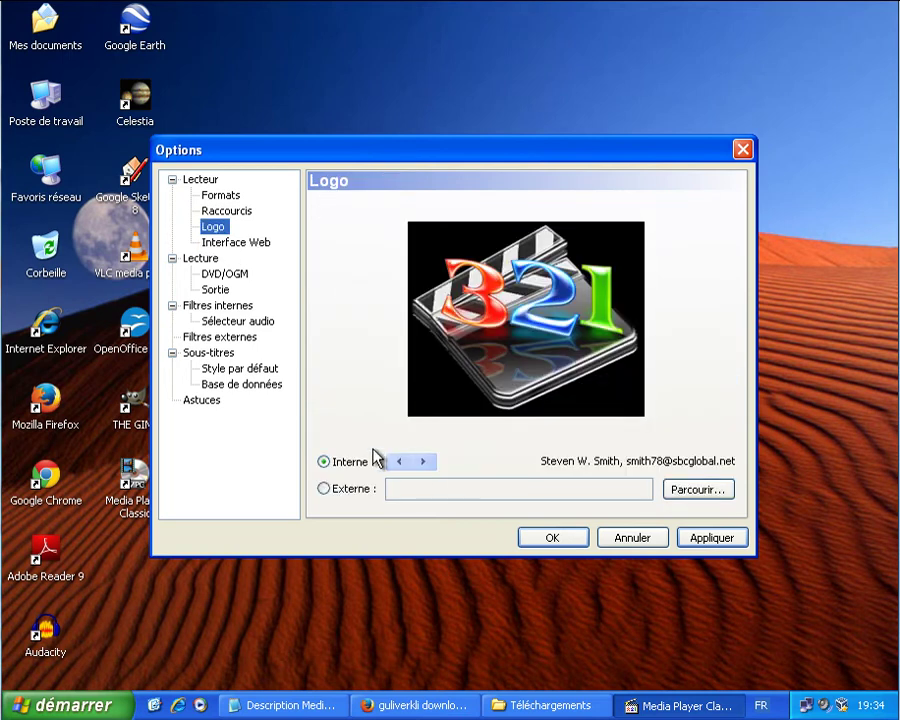
left_click(231, 243)
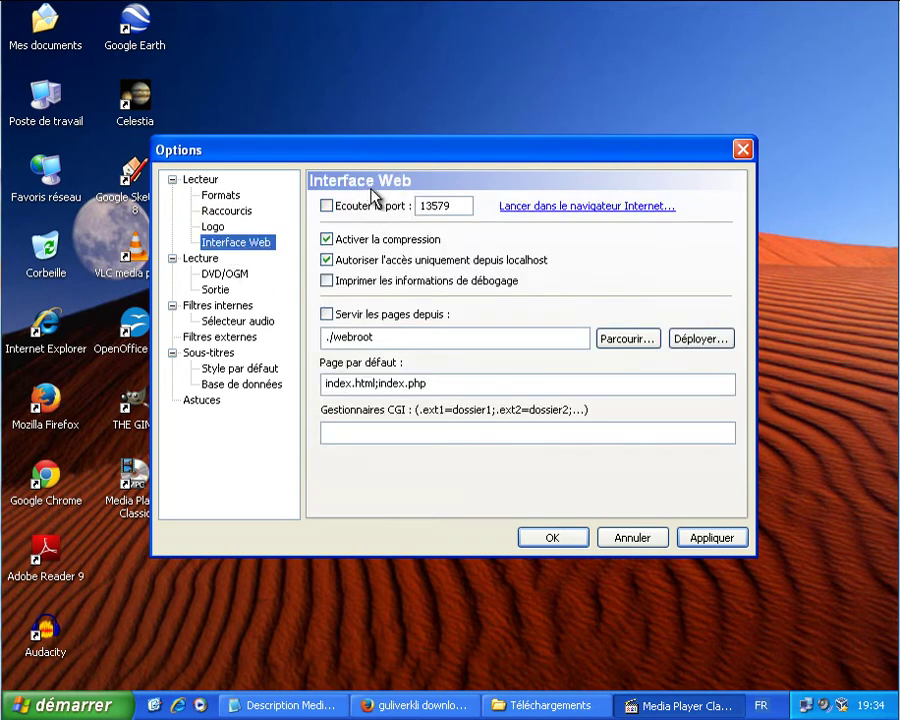
left_click(537, 208)
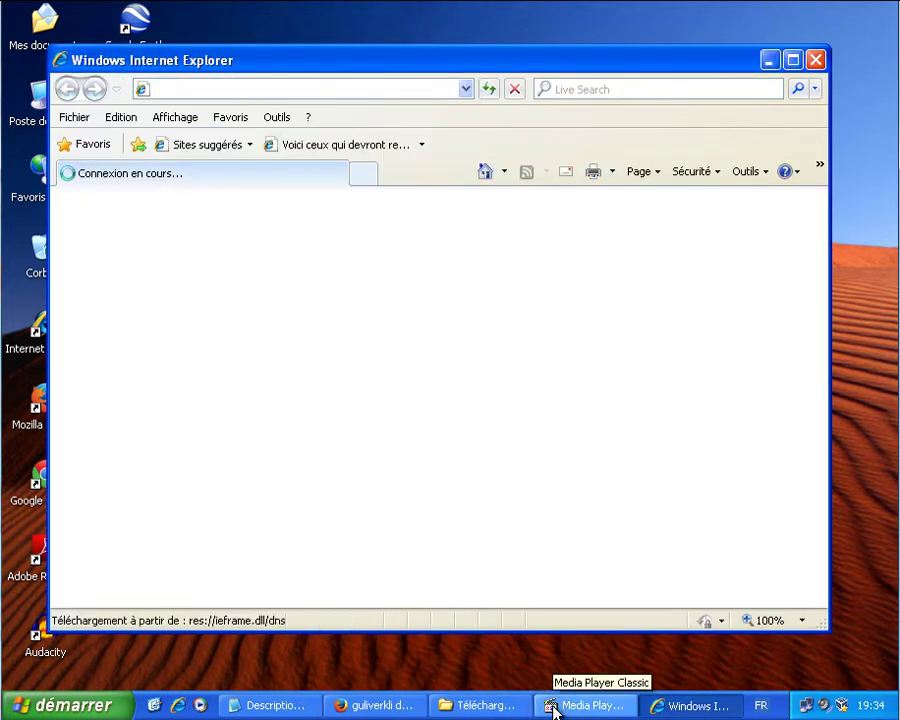
Step: Close the browser window, and review the Lecture settings, including the available automatic zoom levels
left_click(815, 60)
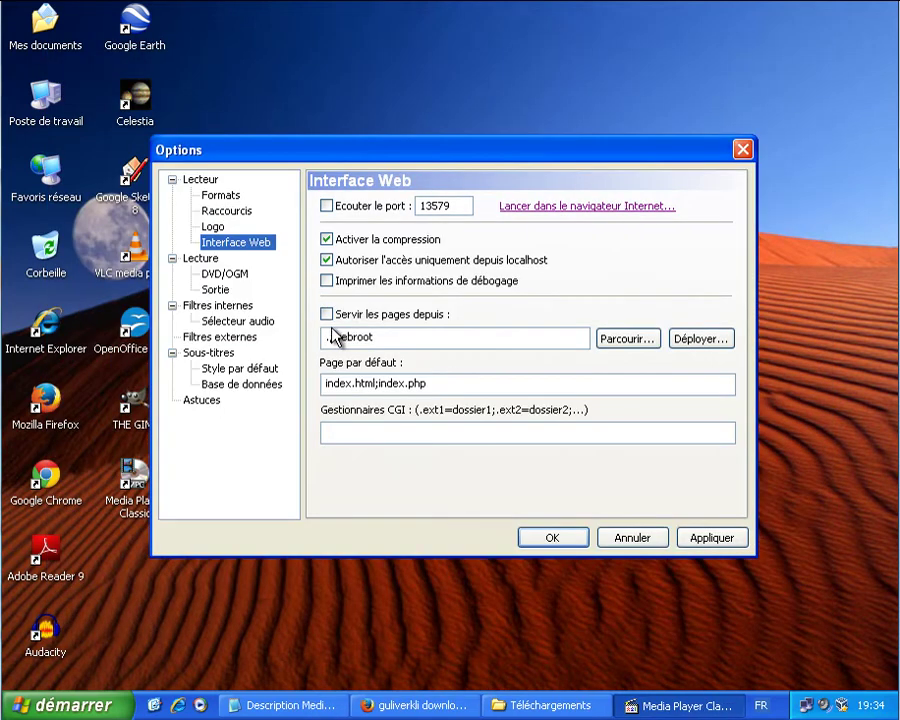
left_click(205, 259)
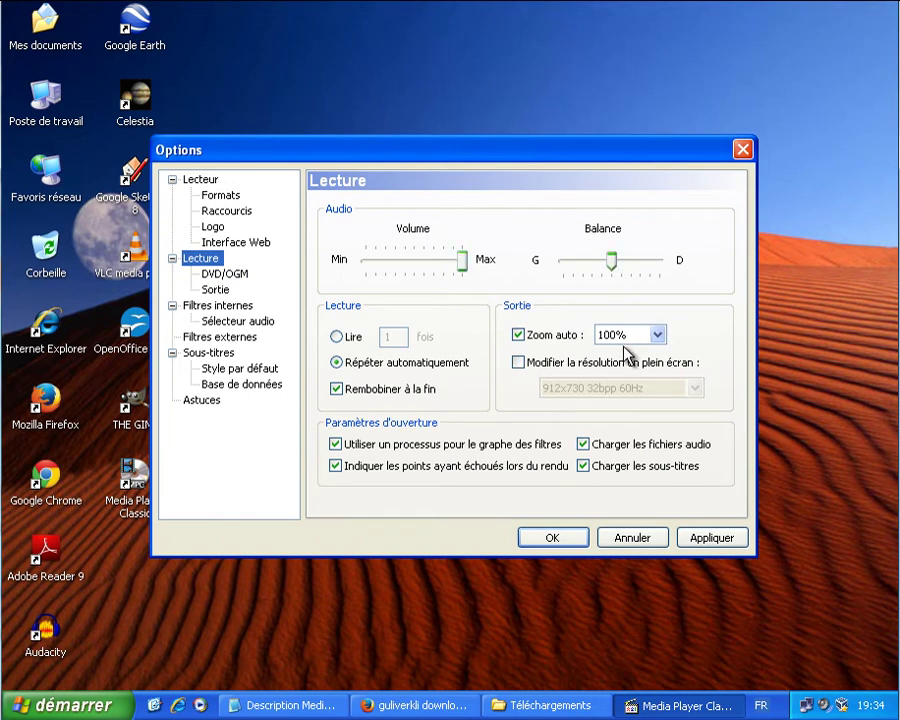
left_click(656, 334)
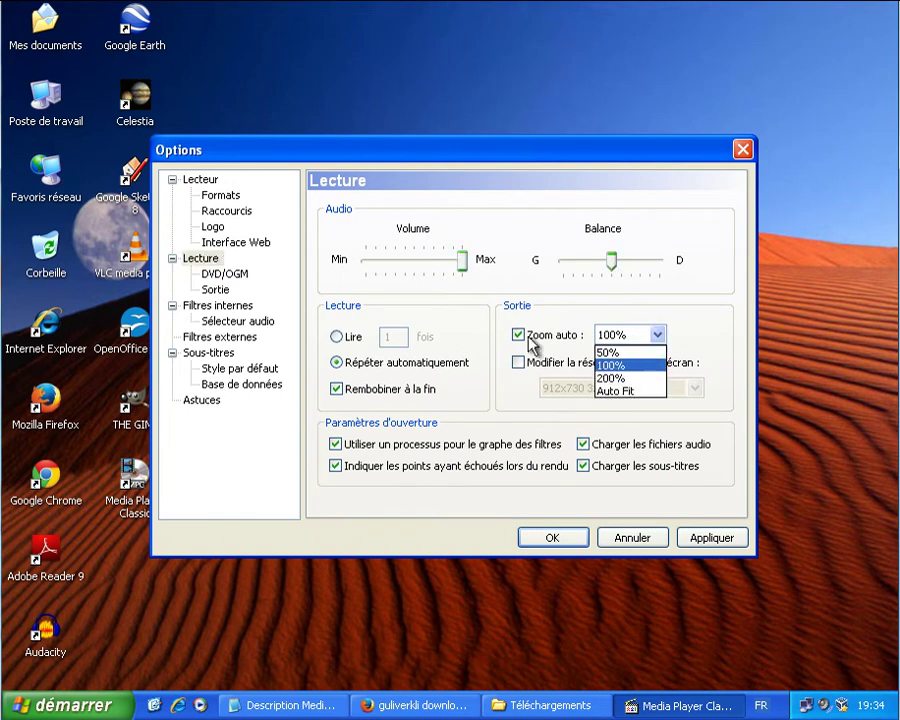
left_click(640, 337)
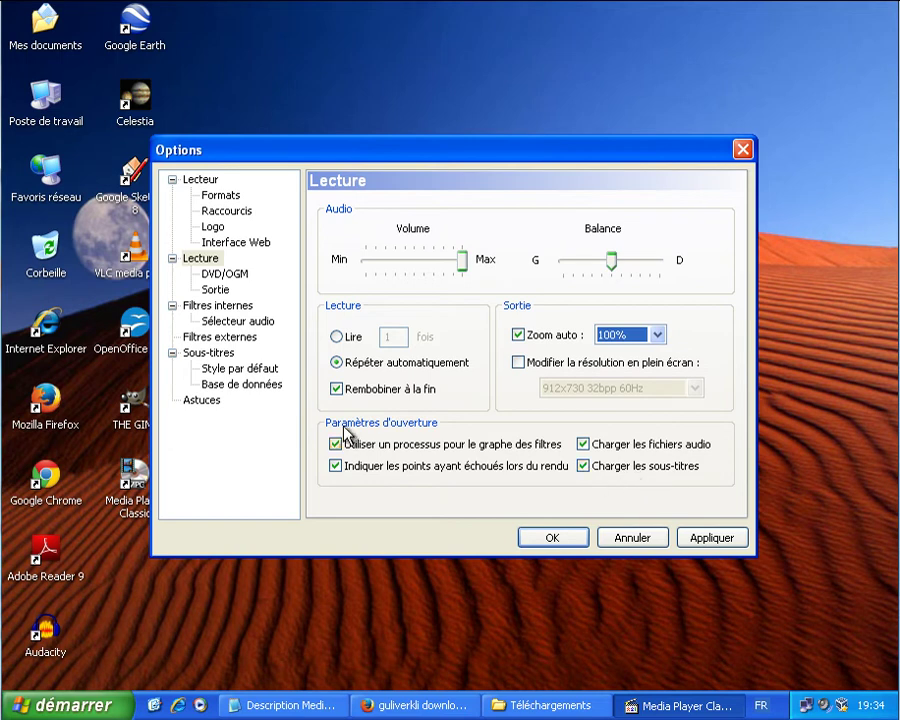
Step: Review the DVD/OGM settings, trying the Personnalisé location and Sous-titres choices before restoring Par défaut and Menu, and browse the preferred languages
left_click(242, 278)
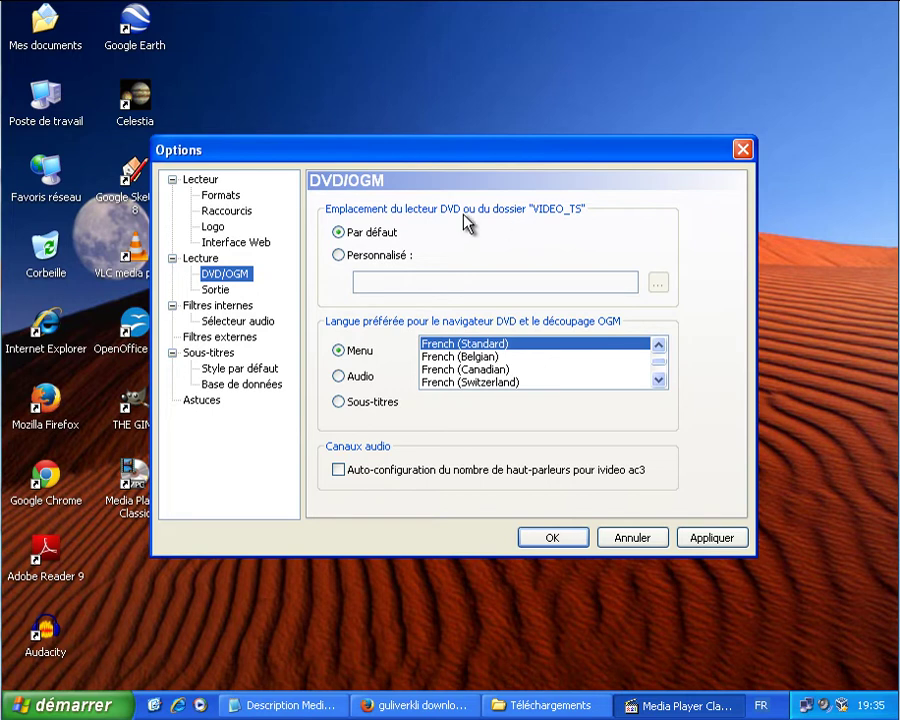
left_click(372, 256)
left_click(374, 234)
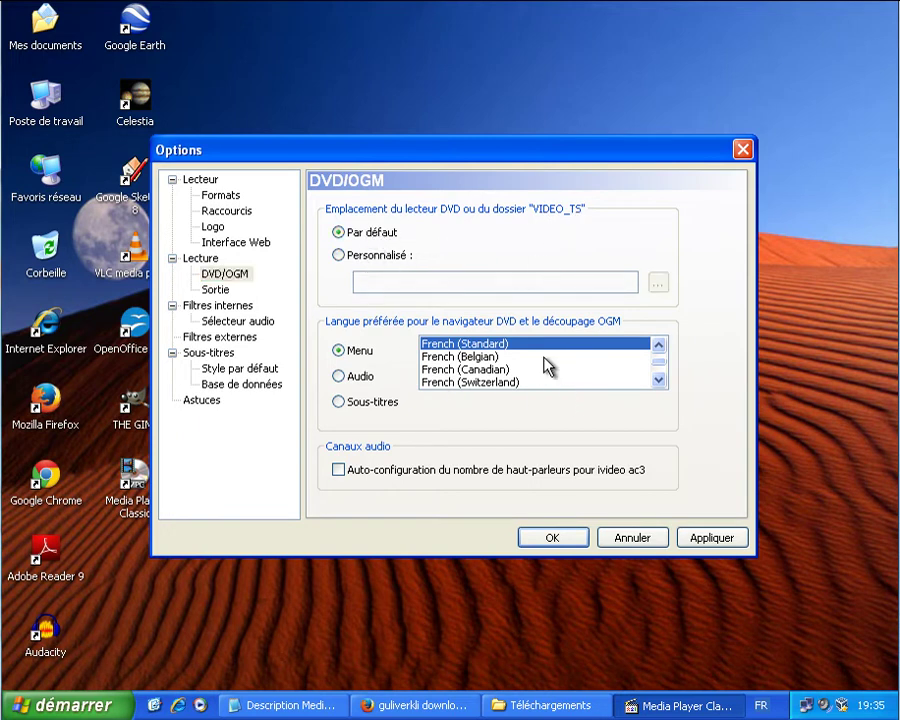
left_click(659, 346)
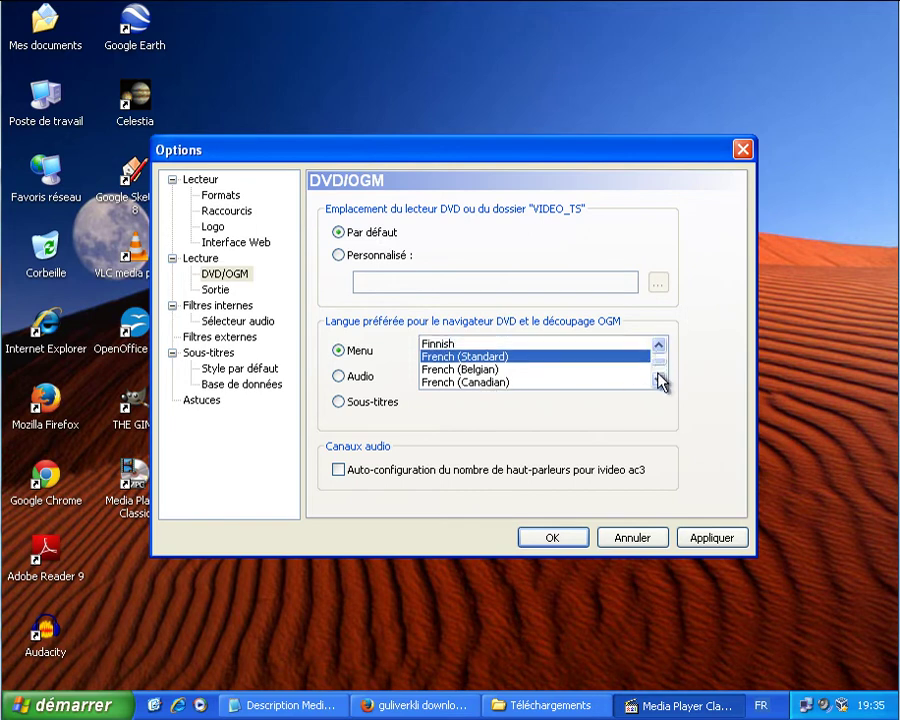
left_click(659, 381)
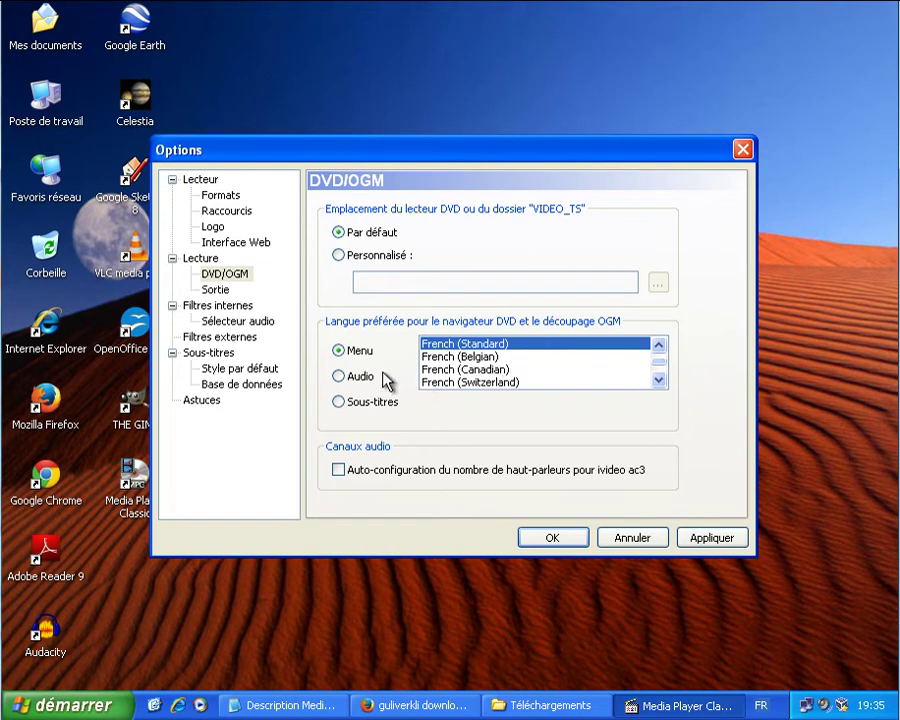
left_click(362, 402)
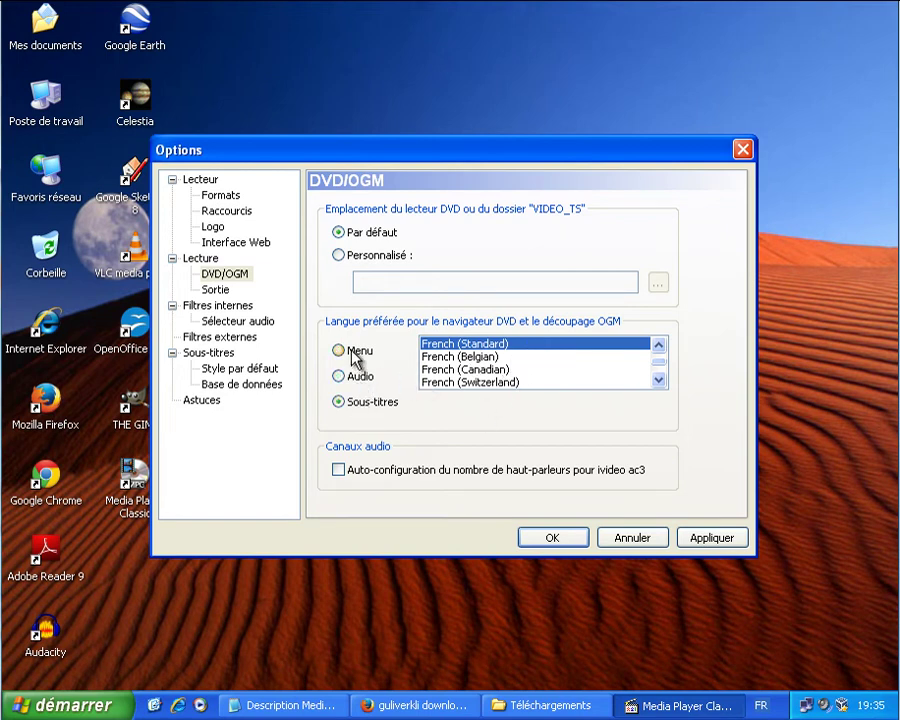
left_click(351, 352)
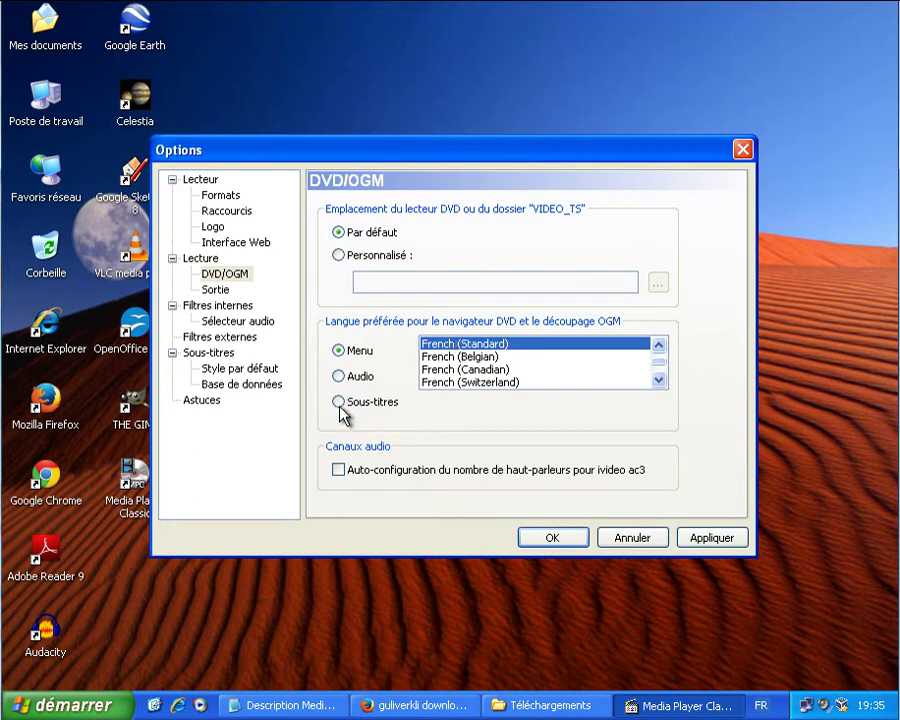
Step: View the Sortie settings, and look through the full list of source filters under Filtres internes
left_click(216, 291)
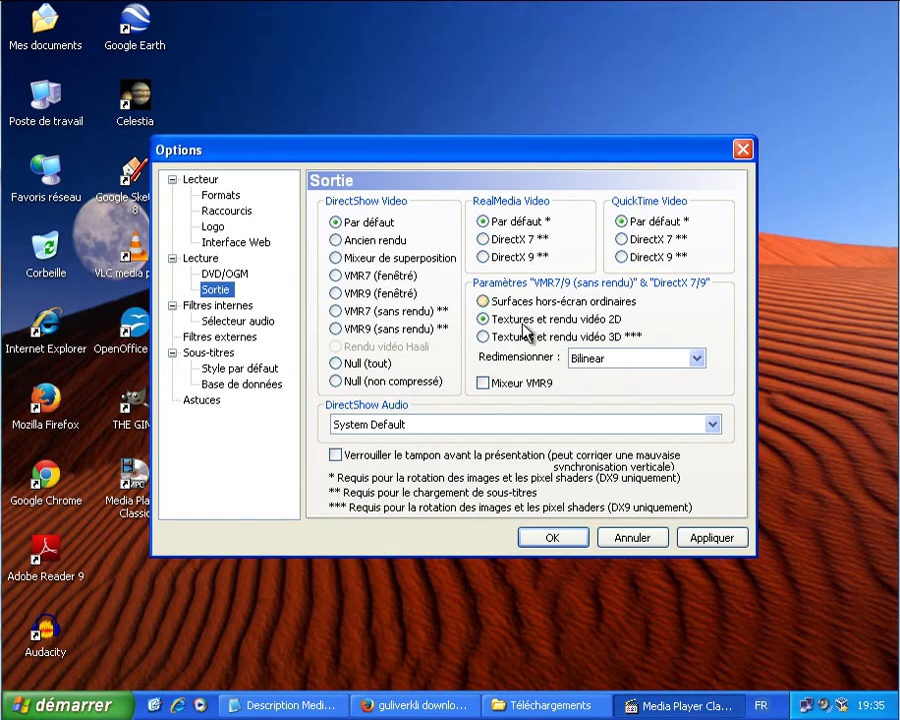
left_click(220, 305)
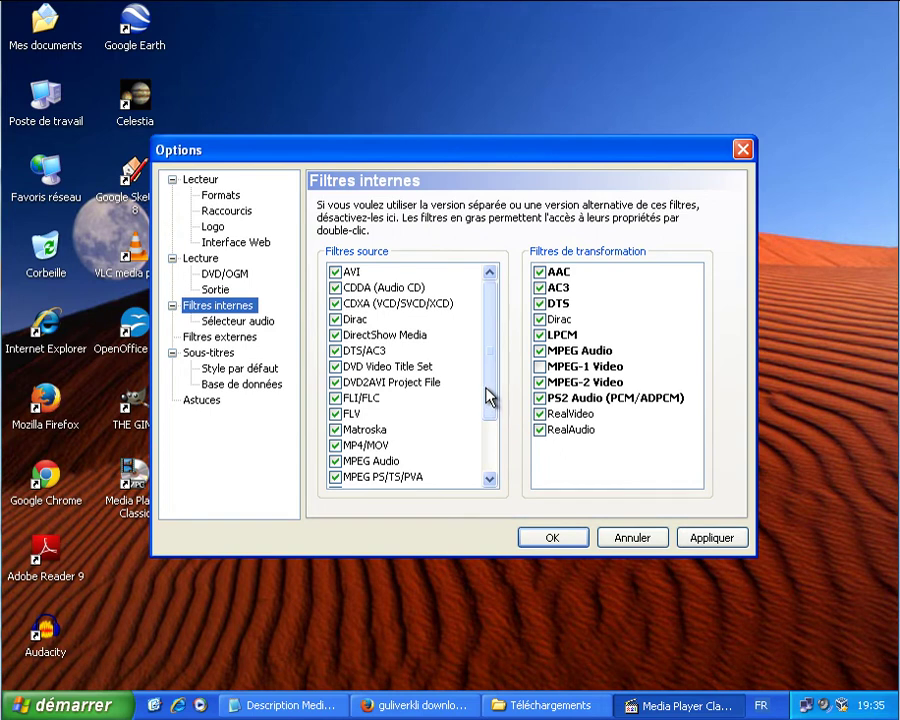
left_click(486, 445)
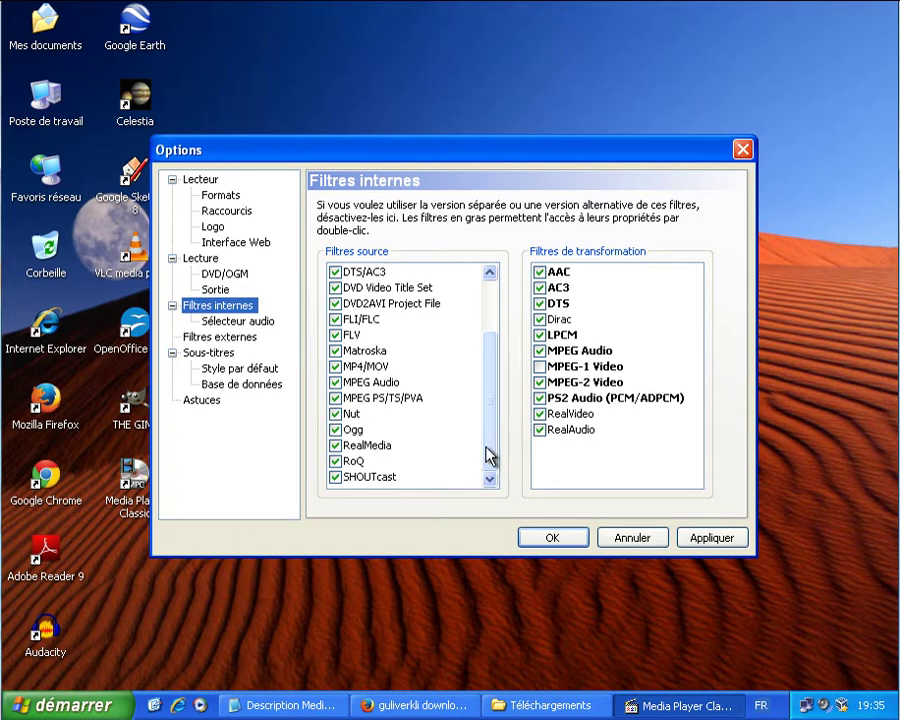
left_click_drag(490, 455, 487, 378)
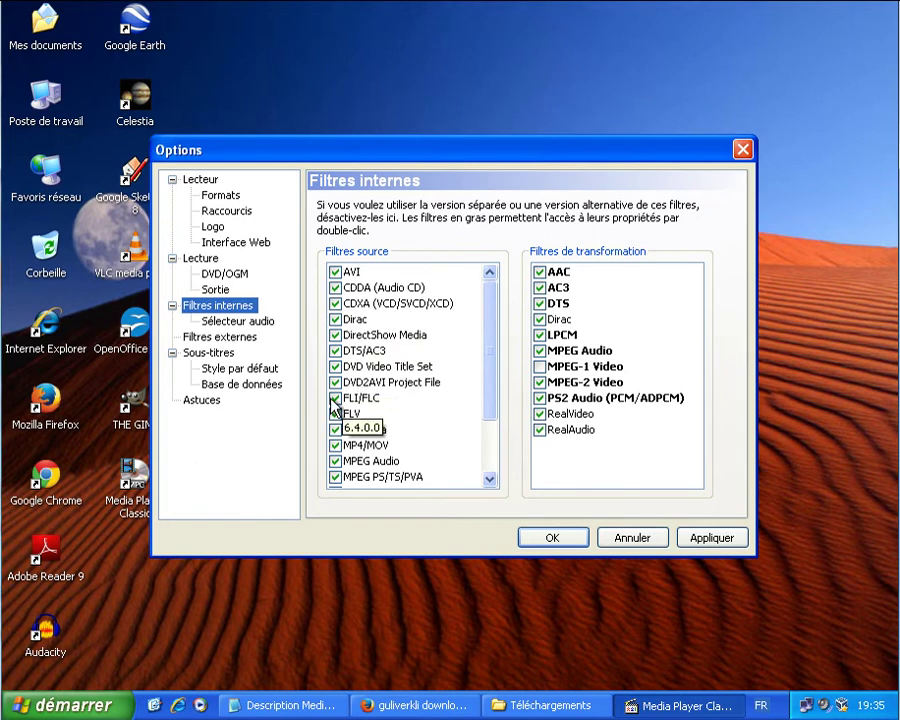
Step: View the Sélecteur audio, Filtres externes and Sous-titres settings
left_click(238, 322)
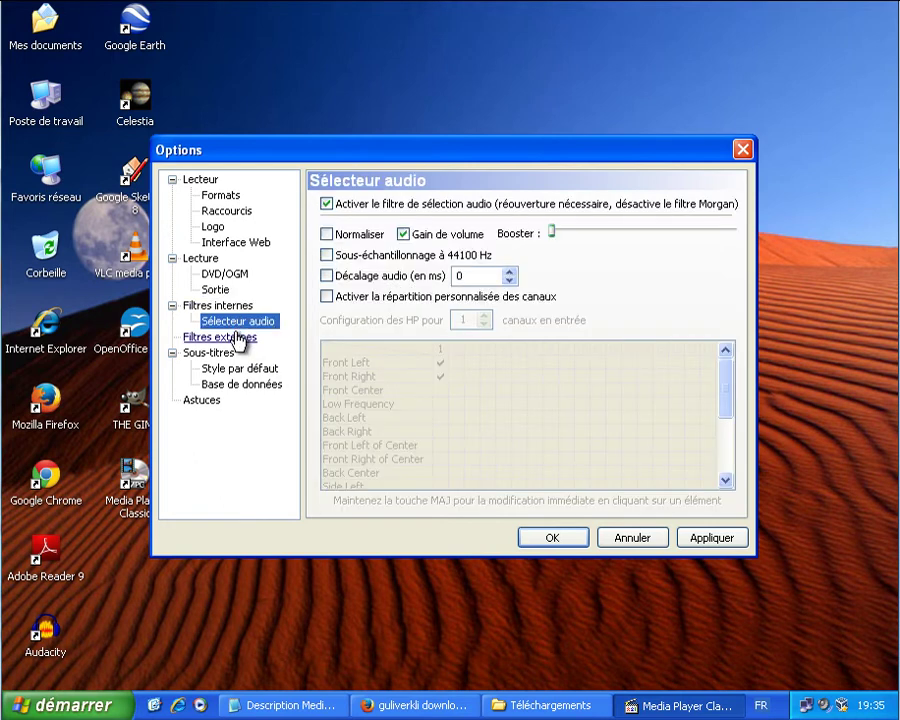
left_click(222, 355)
left_click(222, 338)
left_click(220, 354)
Step: Review the default subtitle style, looking at its font choices and character set list without changing them
left_click(225, 369)
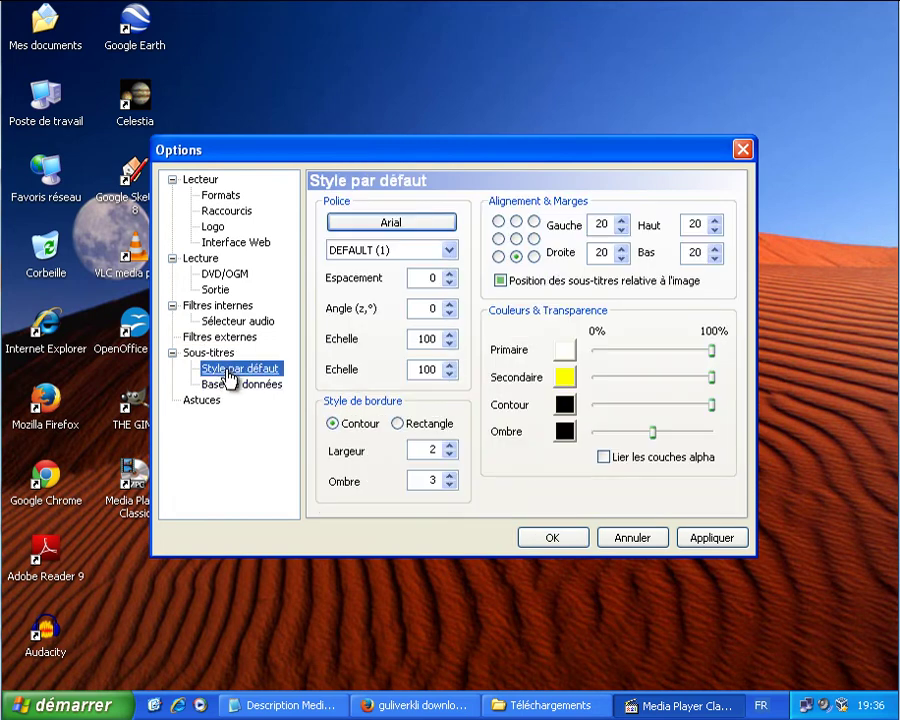
left_click(390, 222)
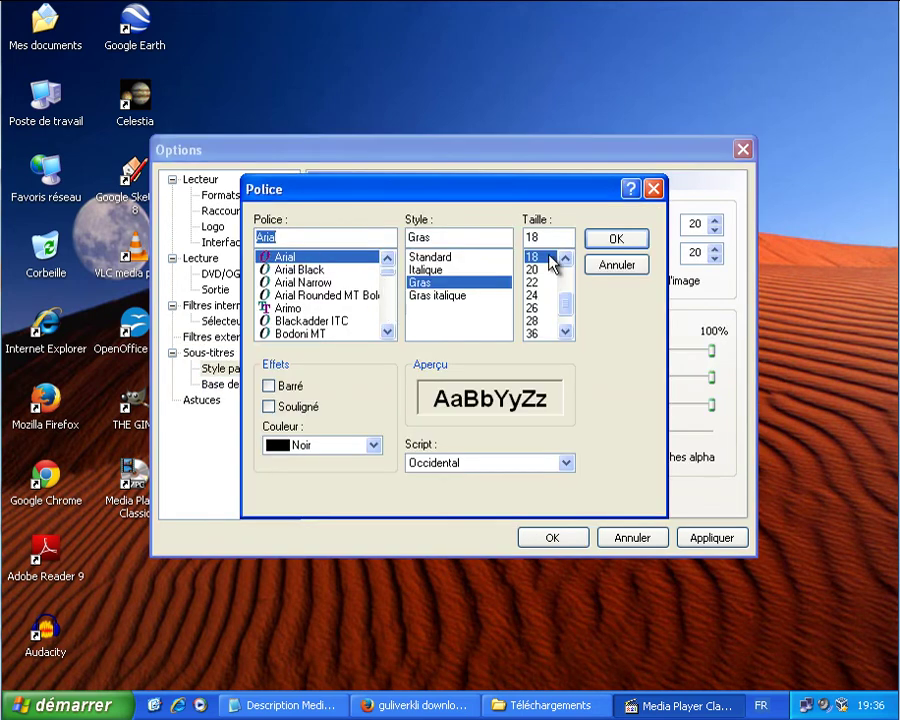
left_click(617, 266)
left_click(450, 250)
left_click(451, 252)
left_click(451, 252)
left_click(452, 256)
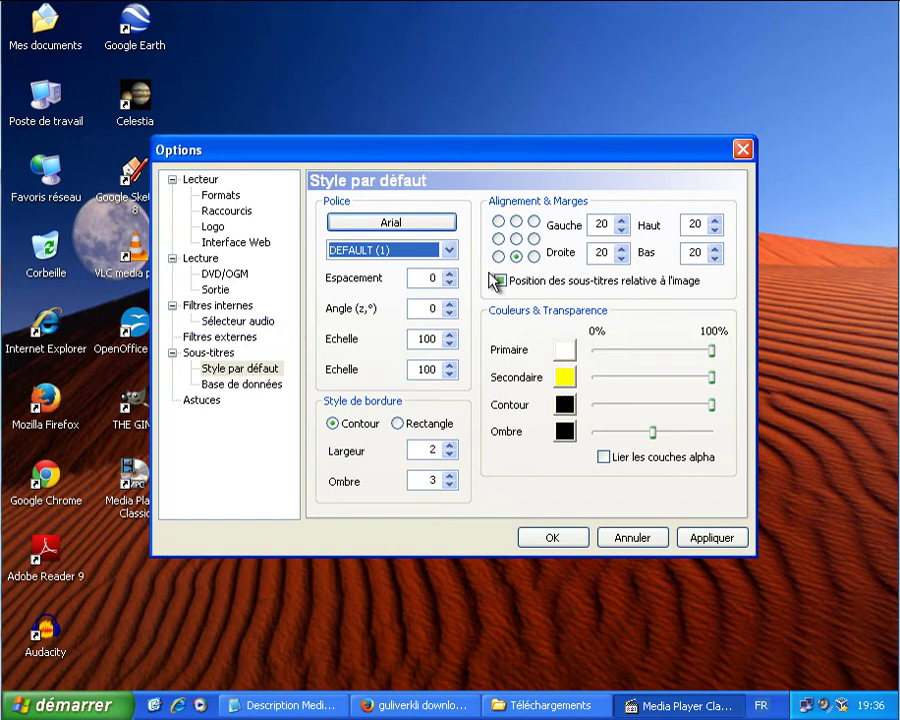
Step: Test the subtitle database addresses isdb.go.dyndns.org and sub.sytes.net, and reselect isdb.go.dyndns.org
left_click(231, 390)
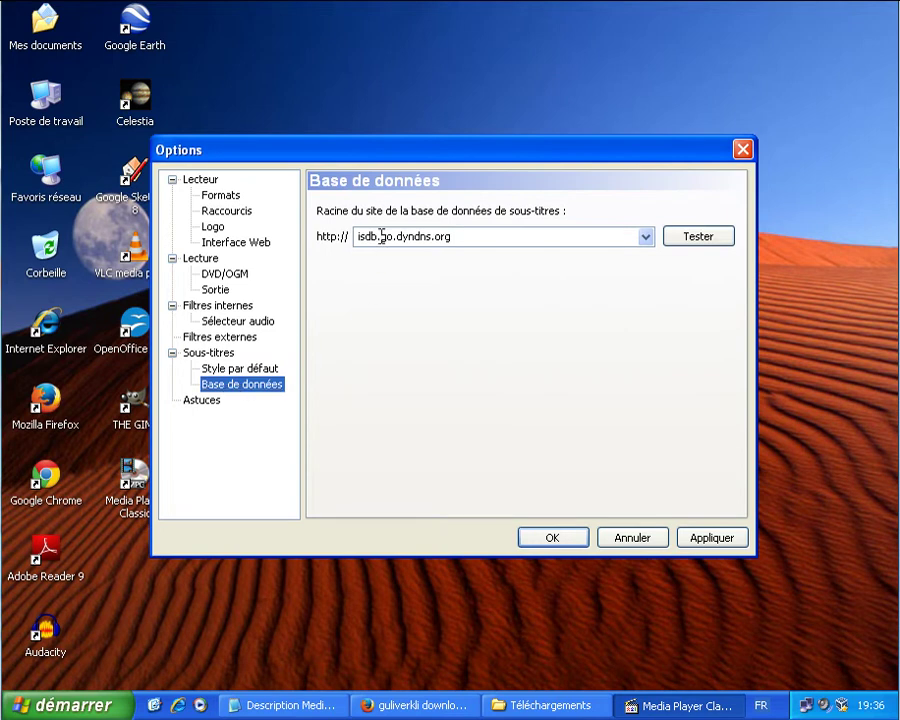
left_click(703, 244)
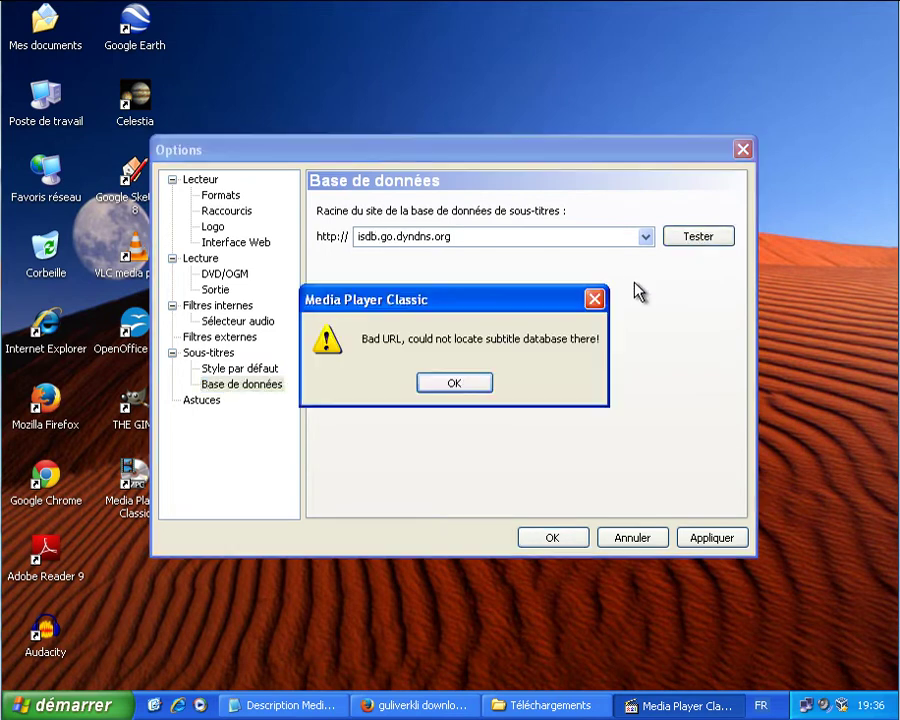
left_click(458, 385)
left_click(649, 239)
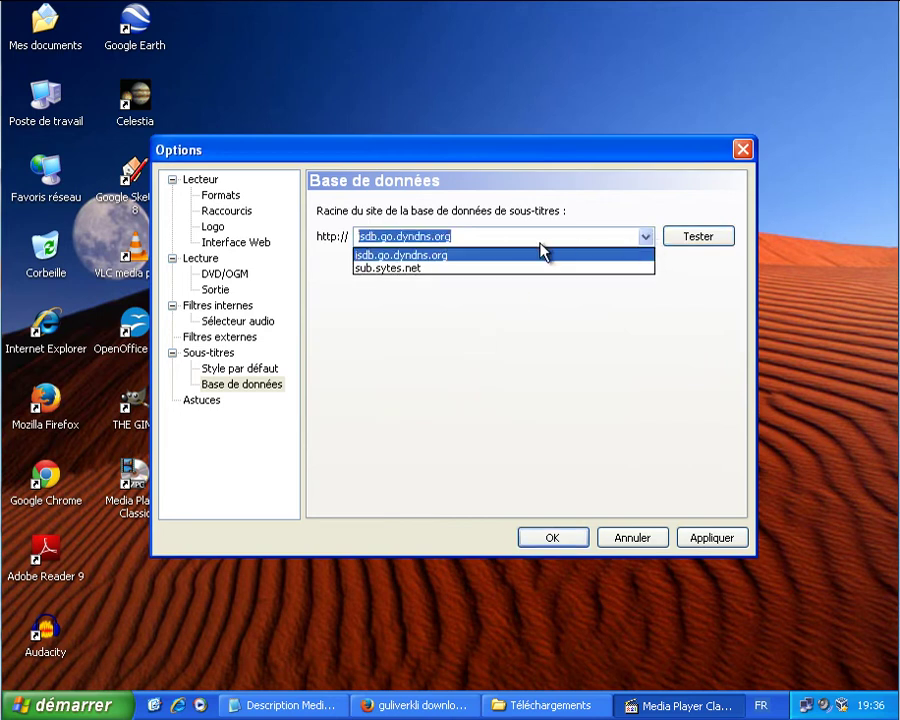
left_click(425, 268)
left_click(715, 243)
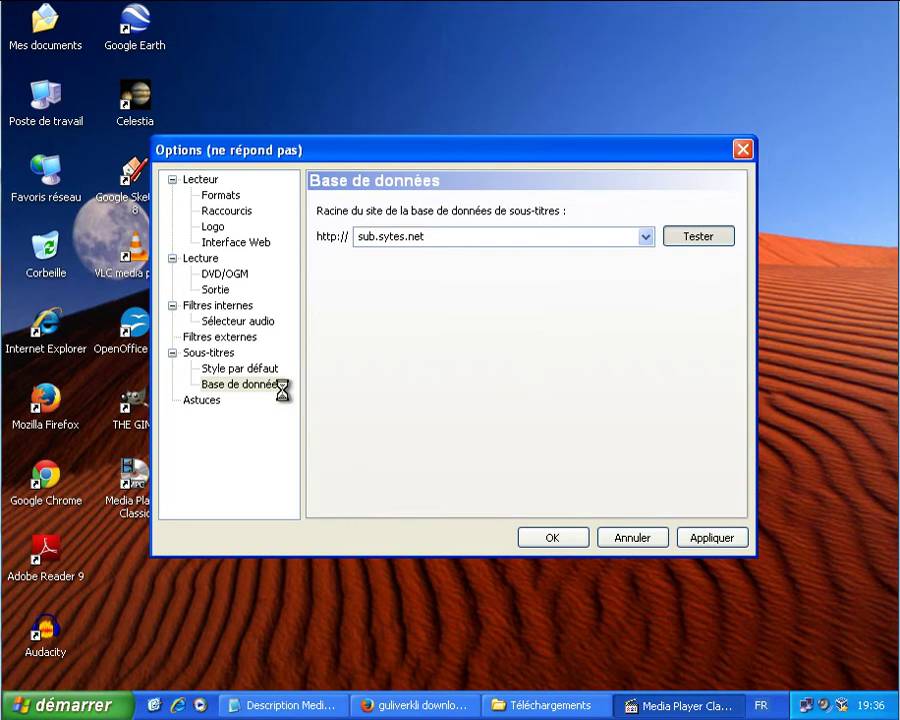
left_click(444, 384)
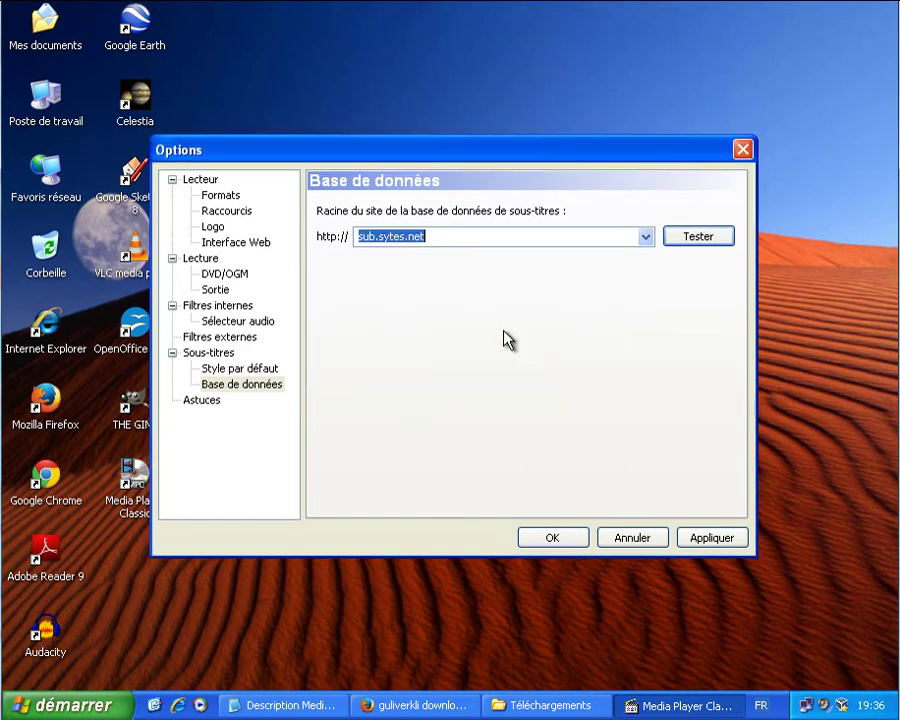
left_click(645, 237)
left_click(537, 256)
Step: Review the Astuces settings, and close the Options with confirmation
left_click(213, 402)
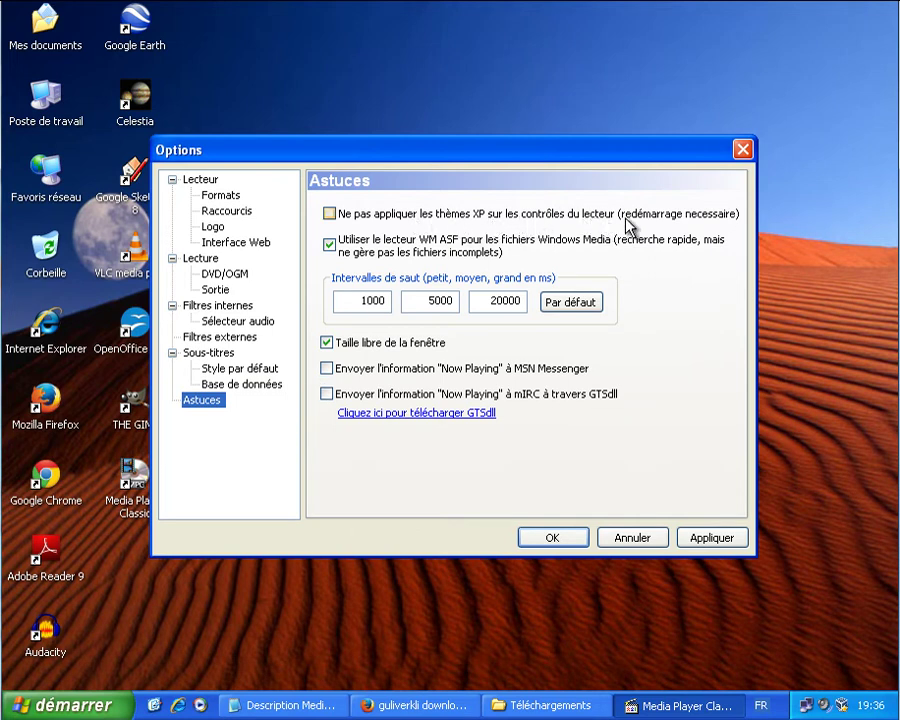
left_click(583, 541)
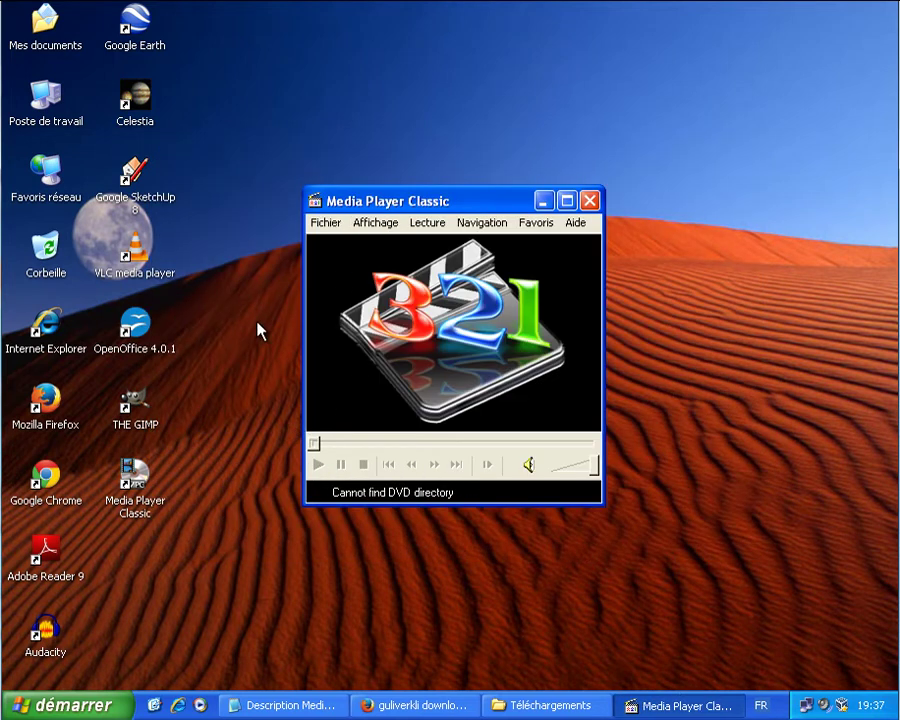
Step: Enable the Astuces option that stops XP themes from applying to the player controls, and restart the player
left_click(385, 223)
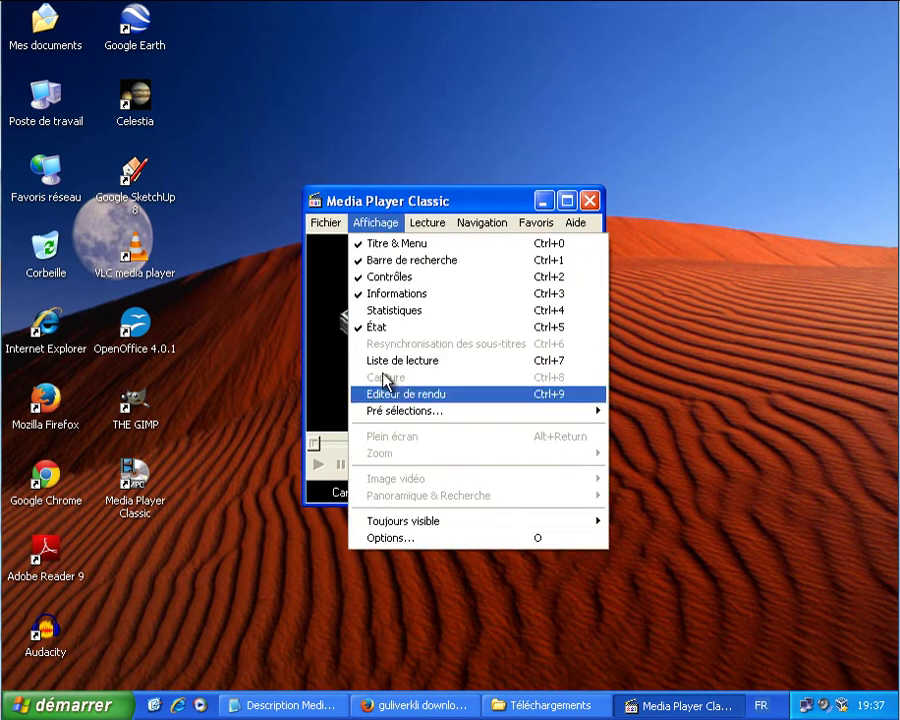
left_click(392, 540)
left_click(376, 216)
left_click(575, 540)
left_click(592, 201)
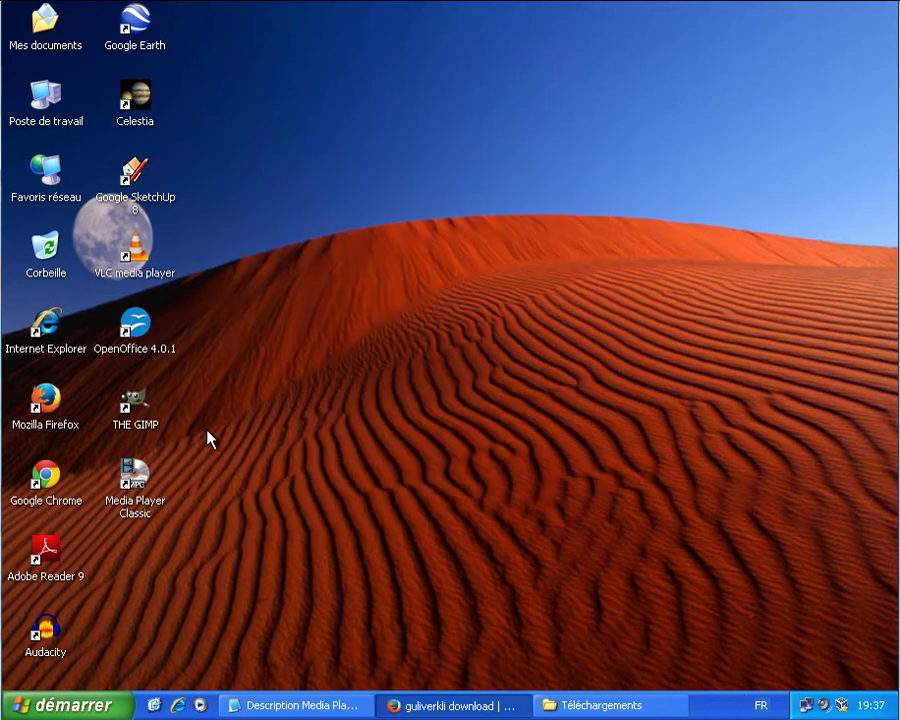
double_click(145, 502)
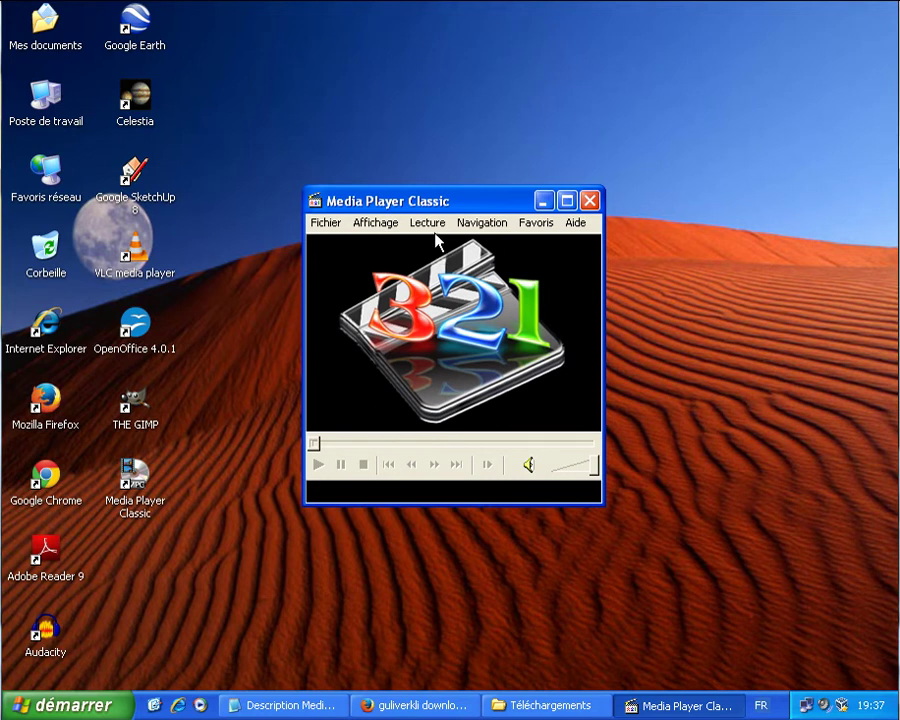
Step: Reopen the Options, and check the Astuces settings after the restart
left_click(370, 223)
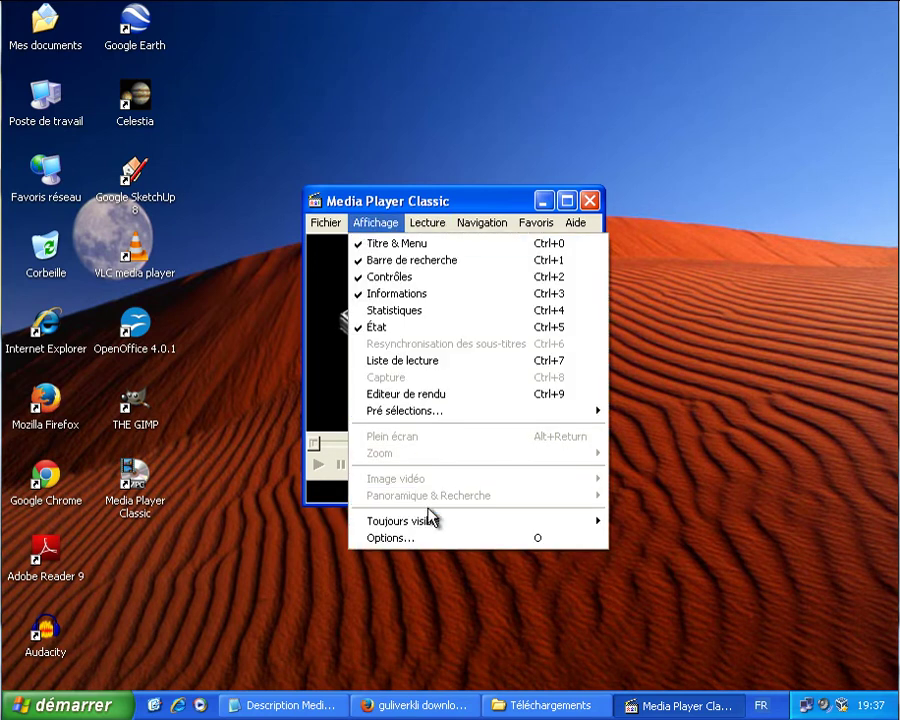
left_click(424, 540)
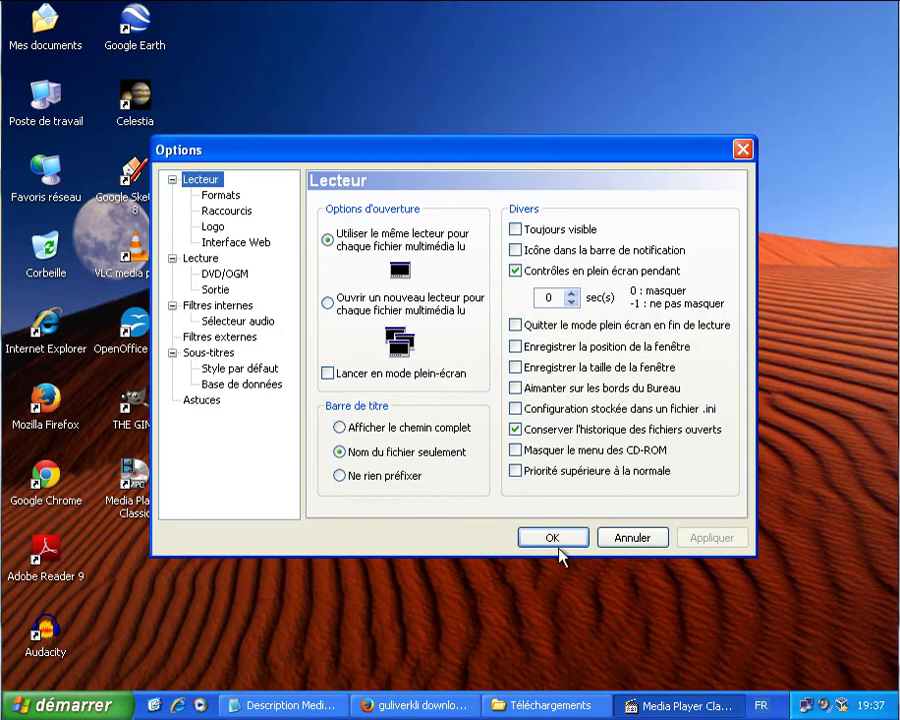
left_click(203, 401)
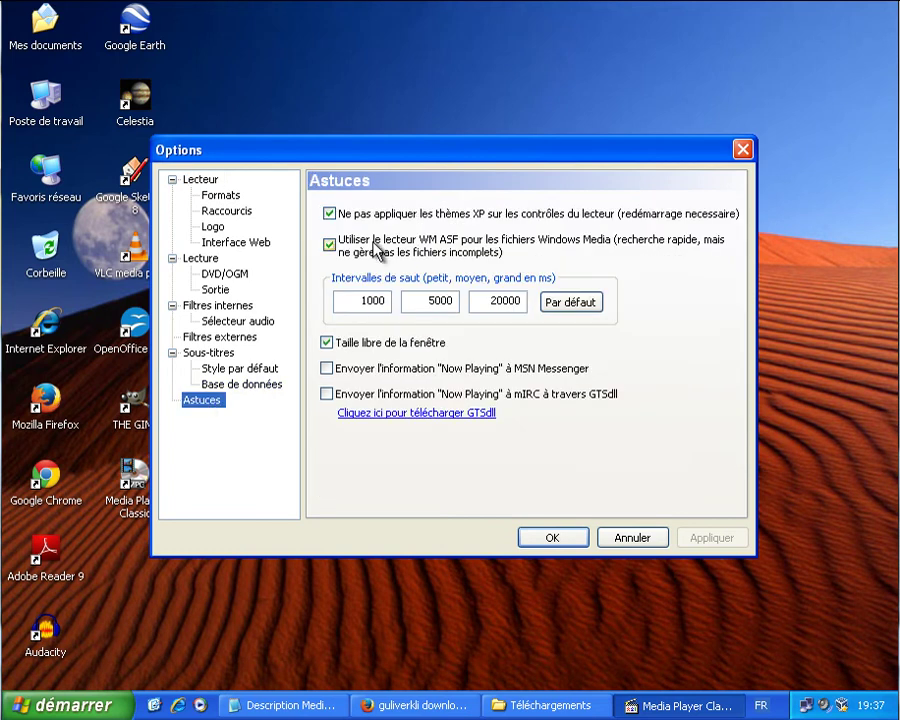
left_click(560, 539)
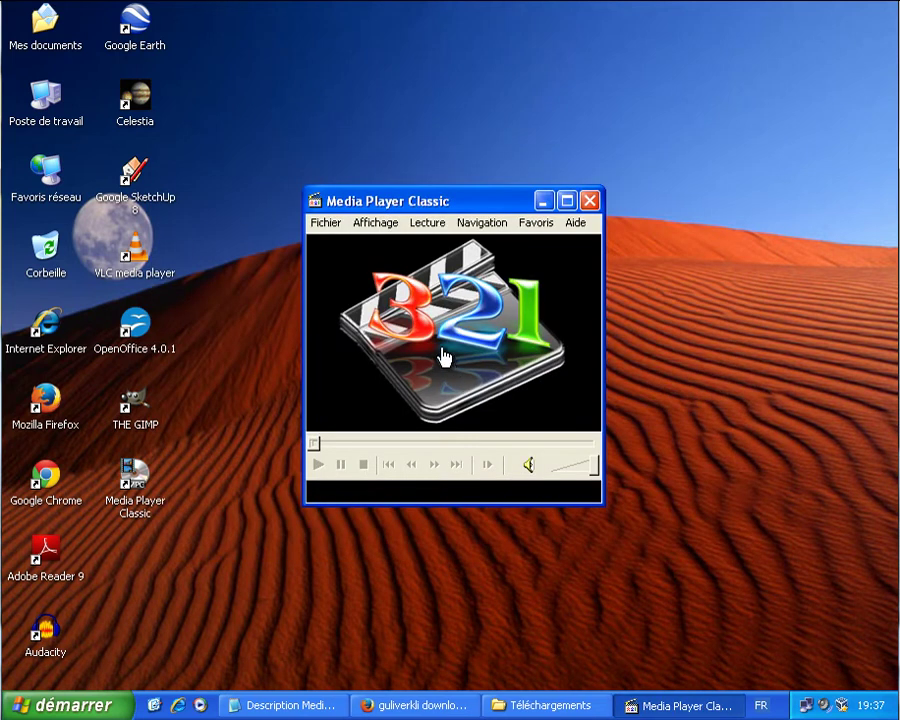
Step: Disable the option "Ne pas appliquer les thèmes XP sur les contrôles du lecteur" again, and confirm
left_click(392, 224)
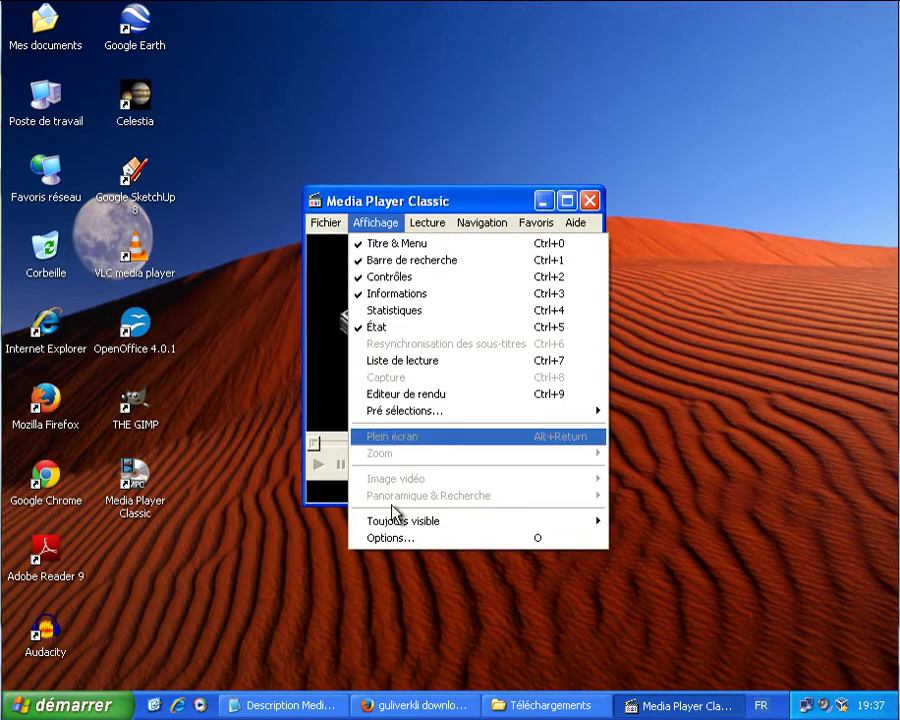
left_click(390, 539)
left_click(392, 213)
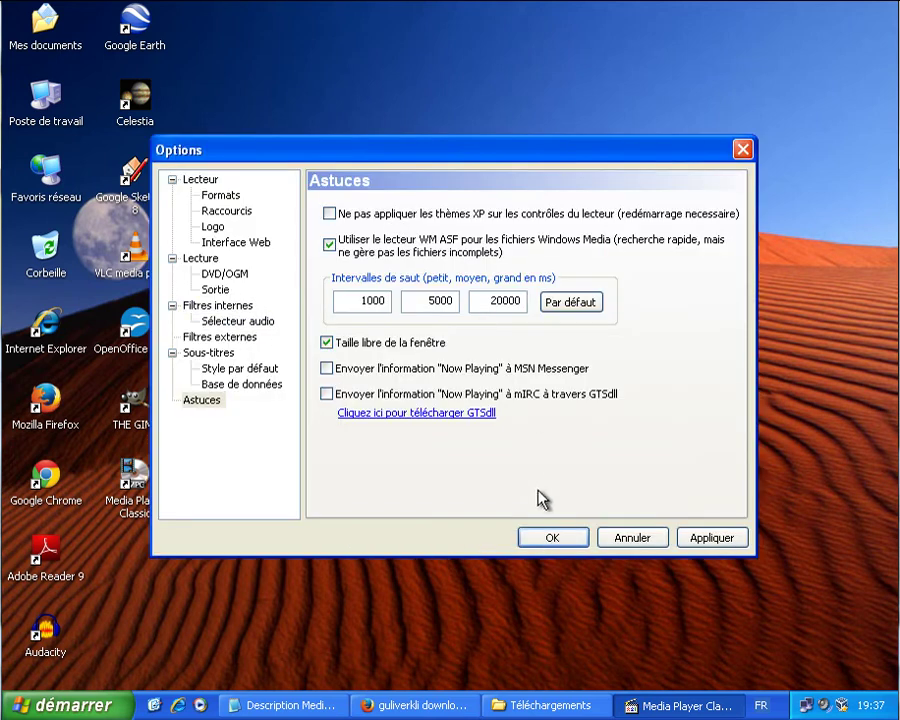
left_click(579, 541)
Step: Browse the playback commands, including Shaders and the end-of-playback actions, and the favourites and help commands
left_click(444, 224)
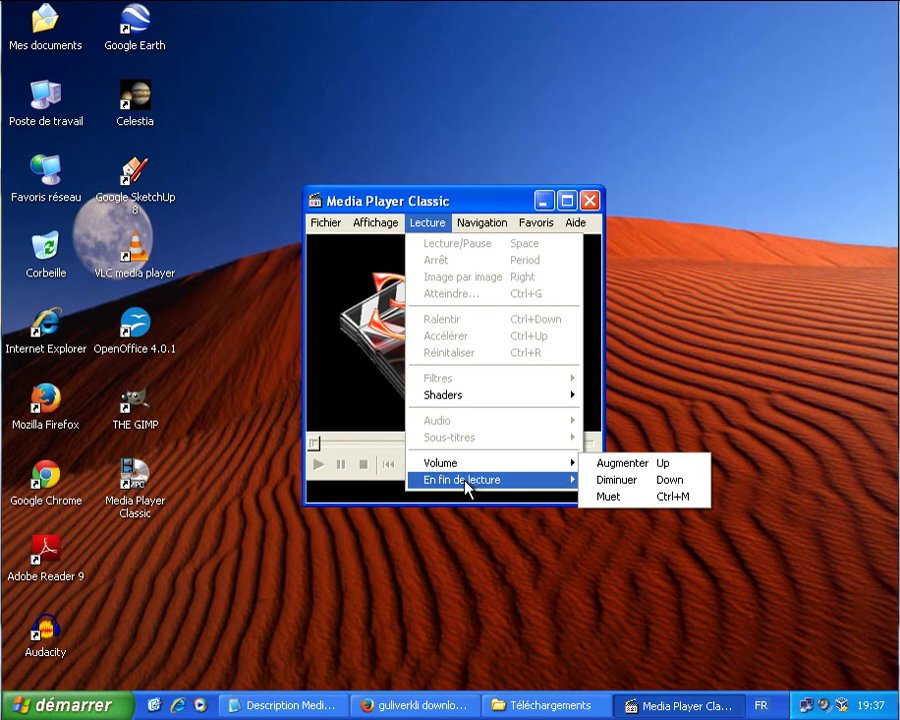
mouse_move(466, 487)
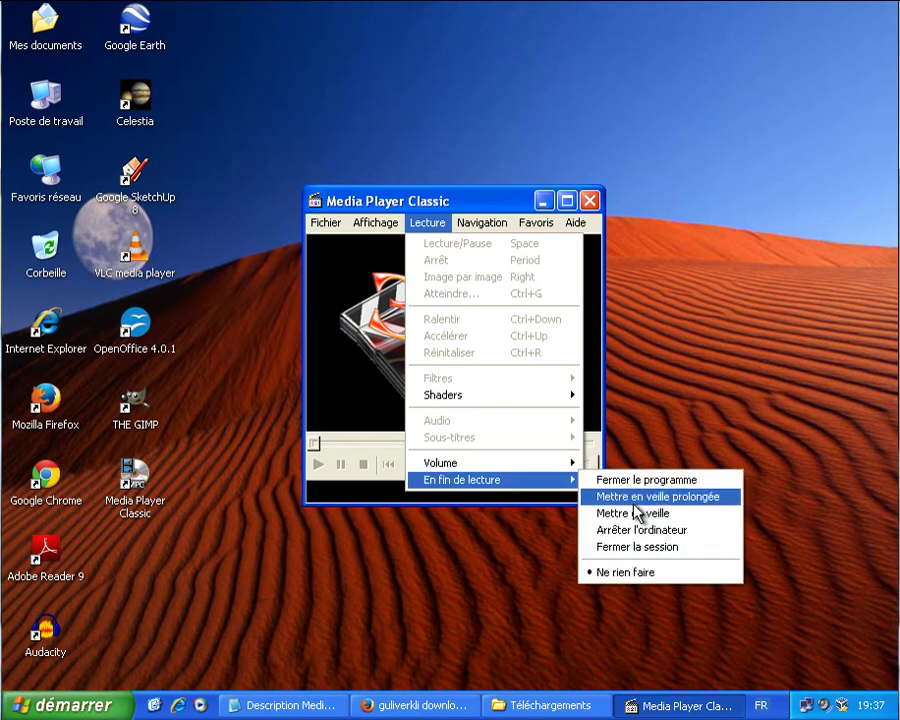
mouse_move(510, 408)
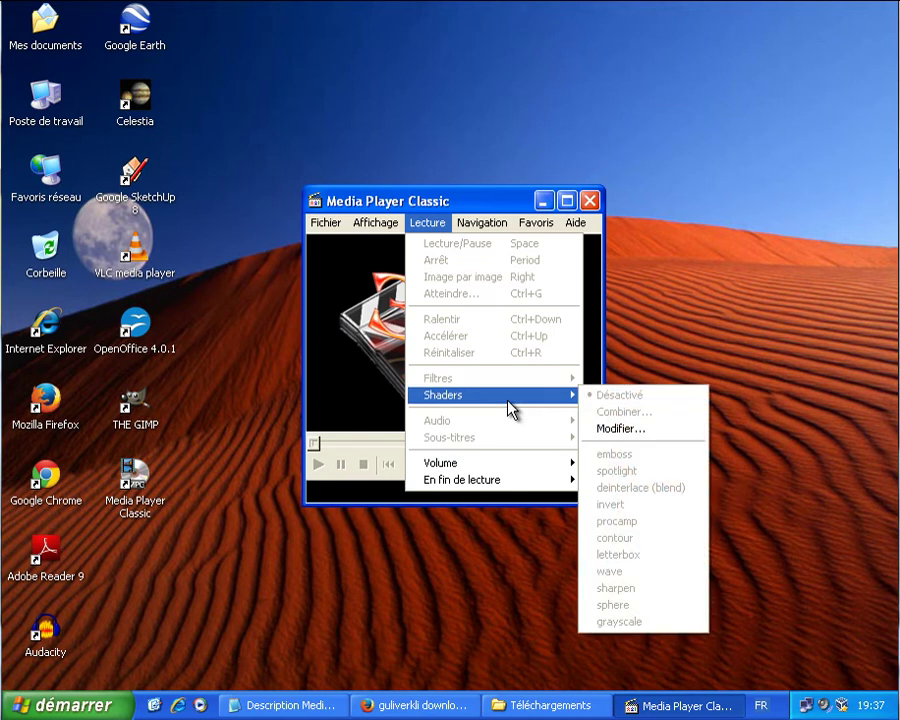
mouse_move(536, 215)
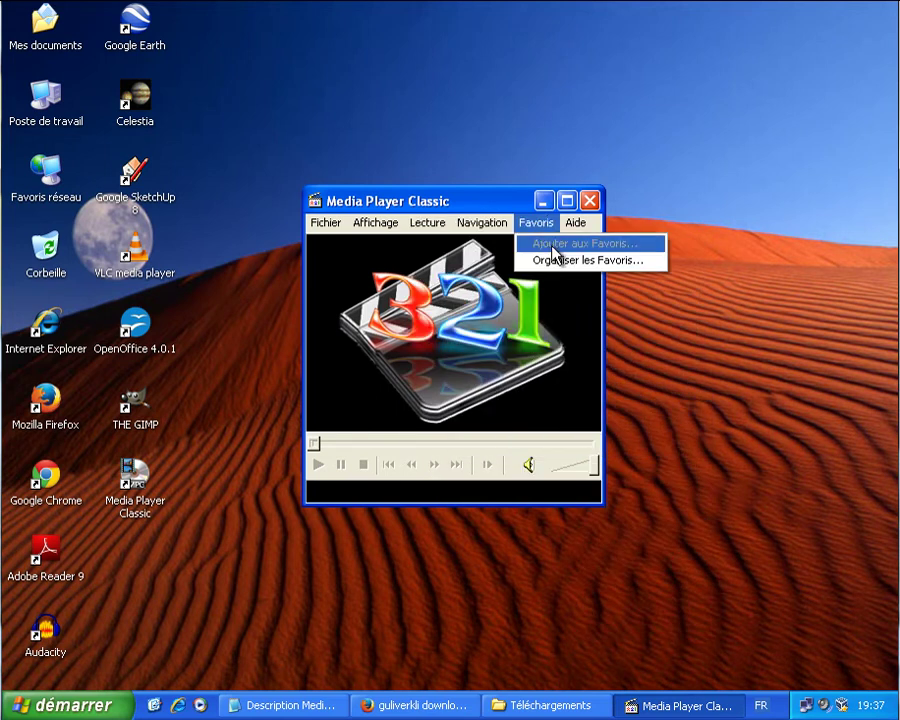
mouse_move(577, 229)
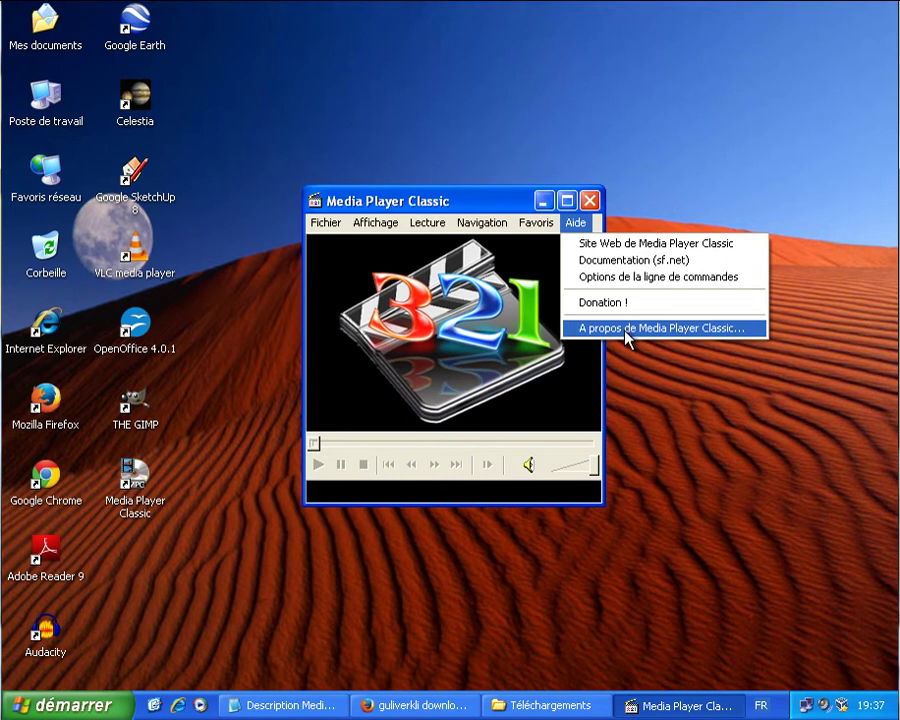
Step: Look through the file commands, including the DSM converter tool
mouse_move(325, 222)
left_click(275, 212)
left_click(325, 222)
mouse_move(364, 512)
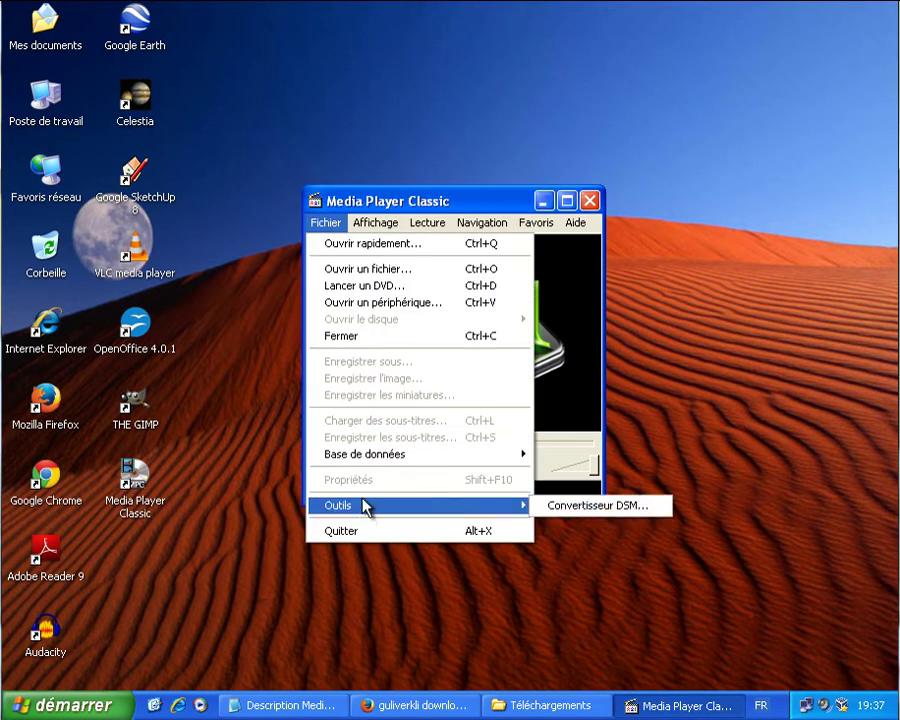
left_click(293, 317)
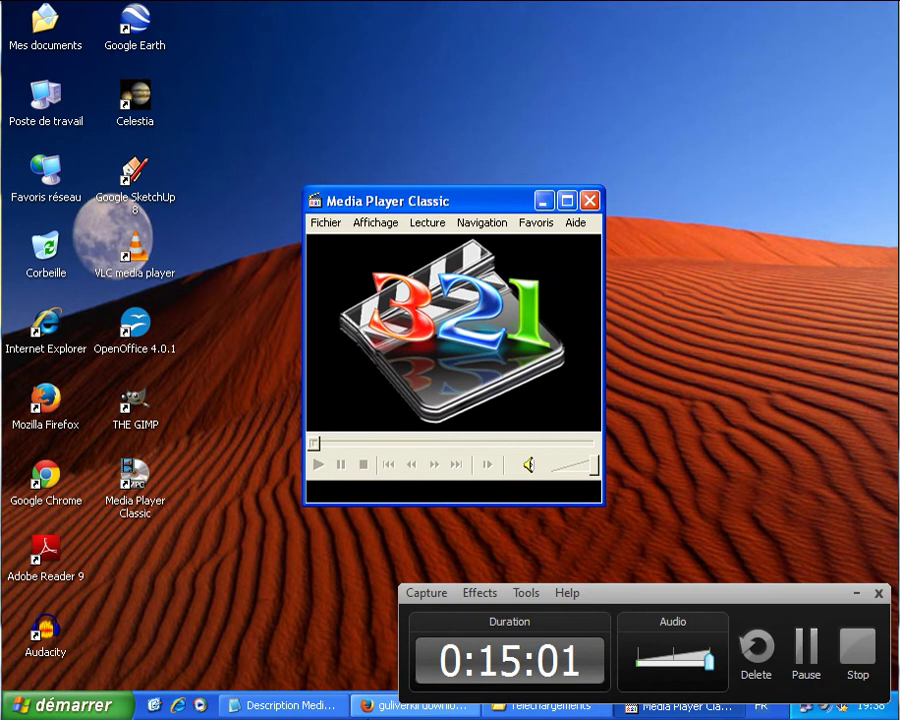
left_click(805, 645)
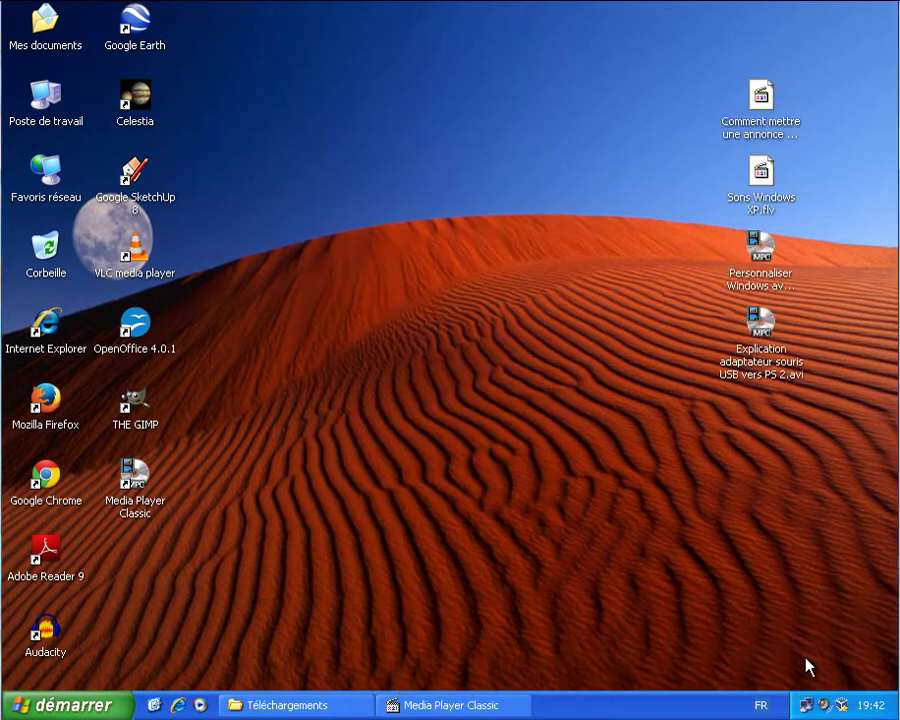
left_click_drag(814, 517, 677, 34)
left_click(690, 368)
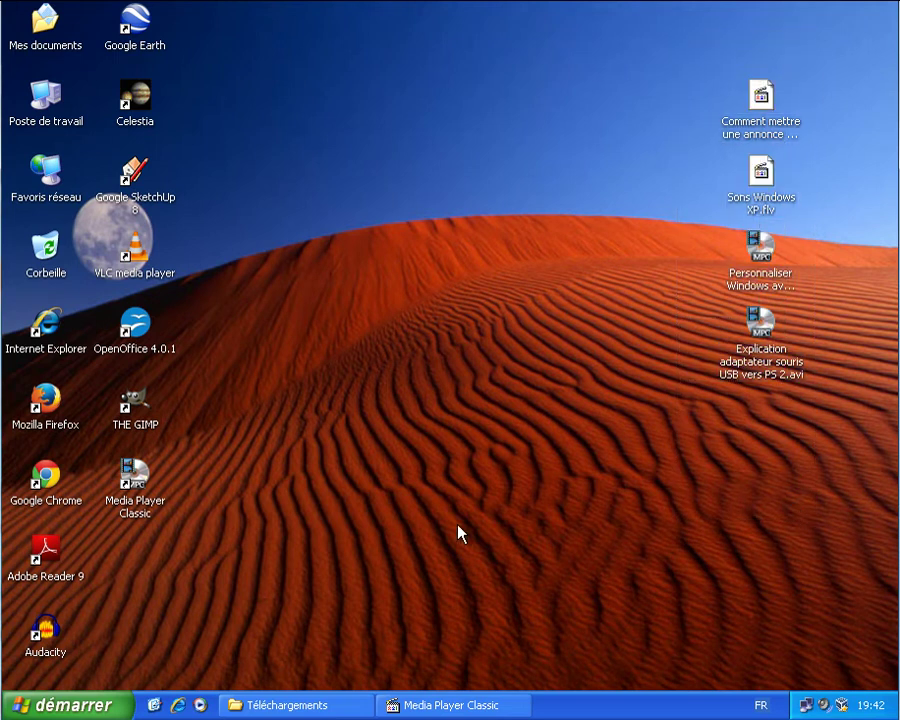
Step: Bring back the player and close it, and try to play the desktop video "Comment mettre une annonce"
left_click(450, 703)
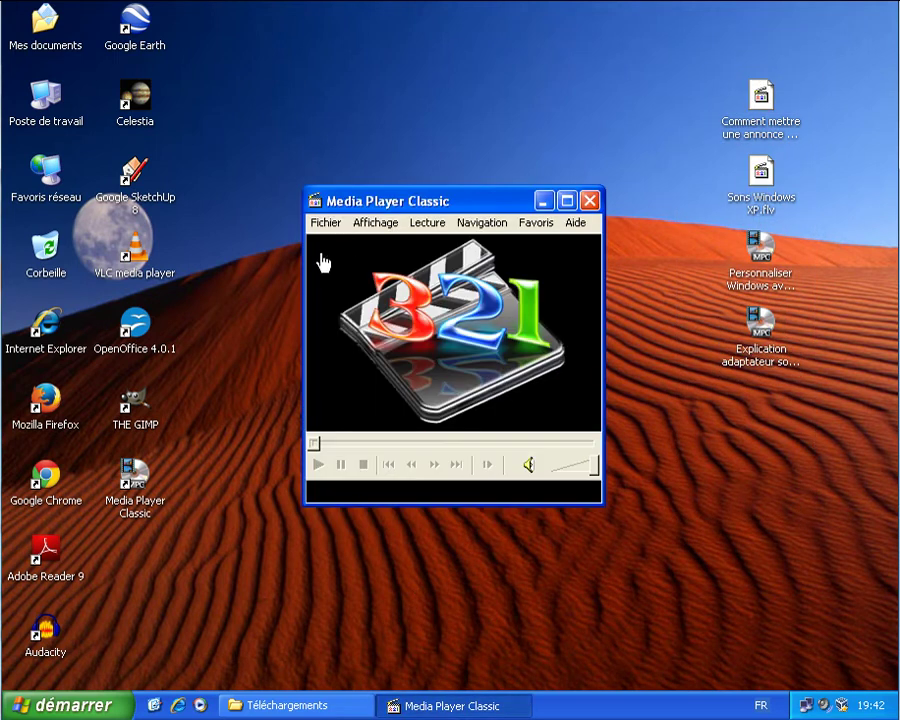
left_click(590, 200)
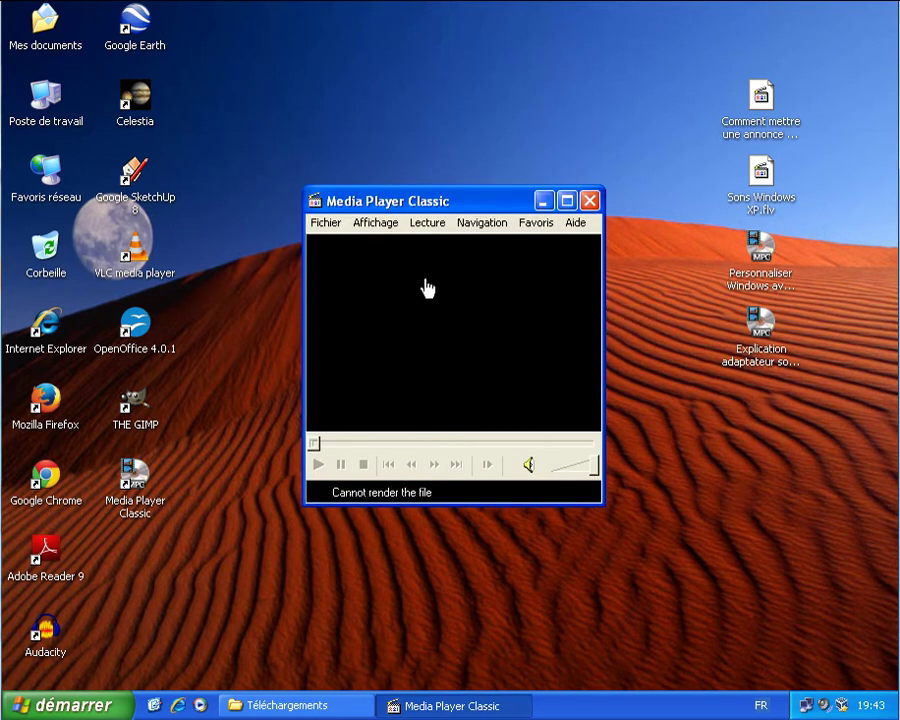
left_click(340, 224)
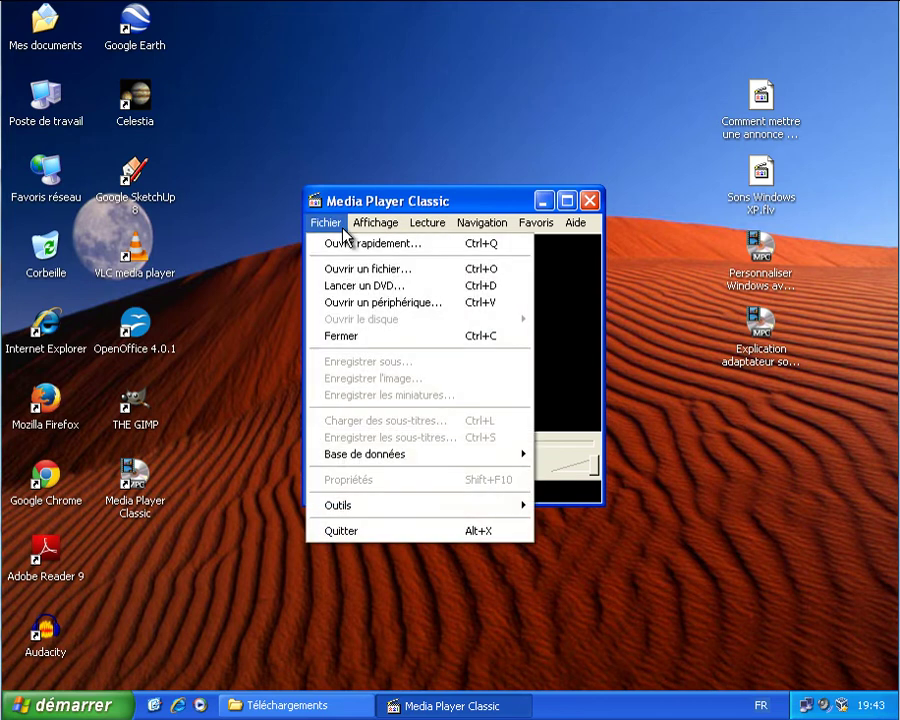
left_click(373, 216)
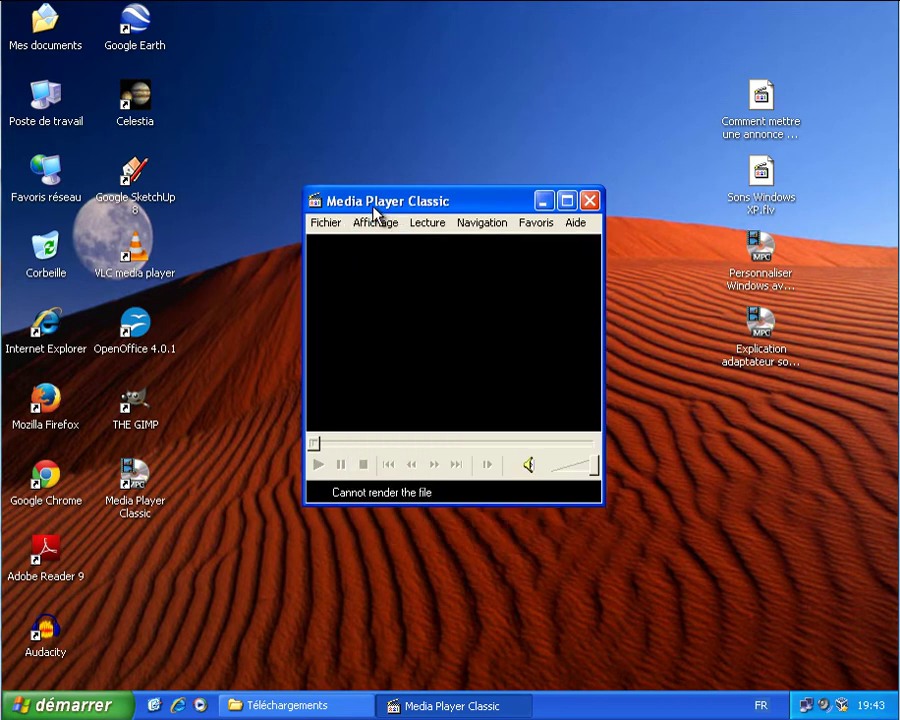
left_click(590, 201)
double_click(761, 96)
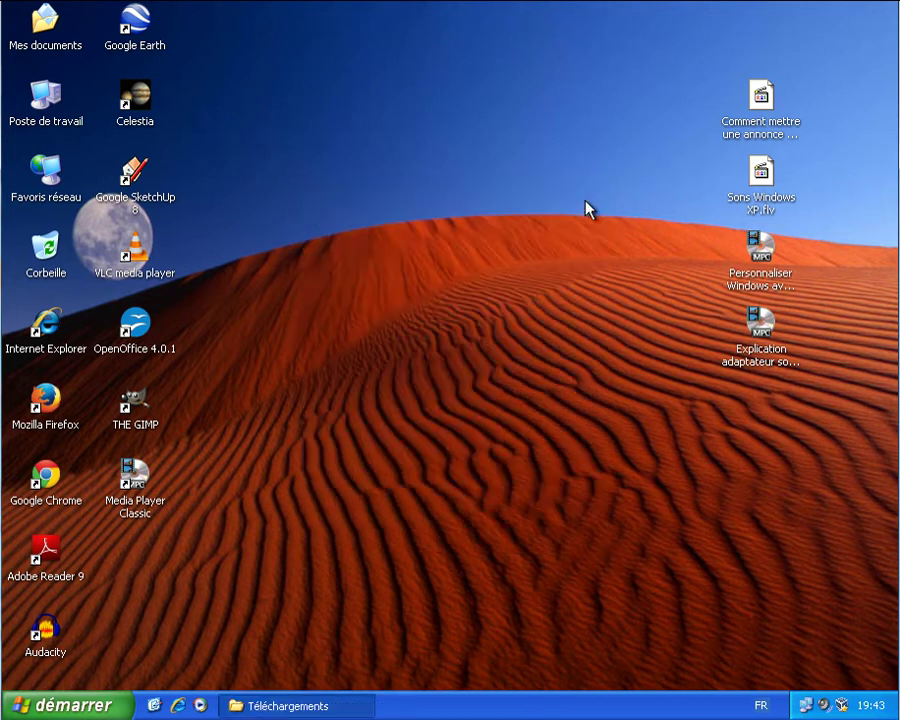
left_click(590, 201)
Step: Play "Personnaliser Windows avec Circle Dock.avi" from the desktop, then minimize the player and select the two videos at the head of the desktop group
double_click(753, 267)
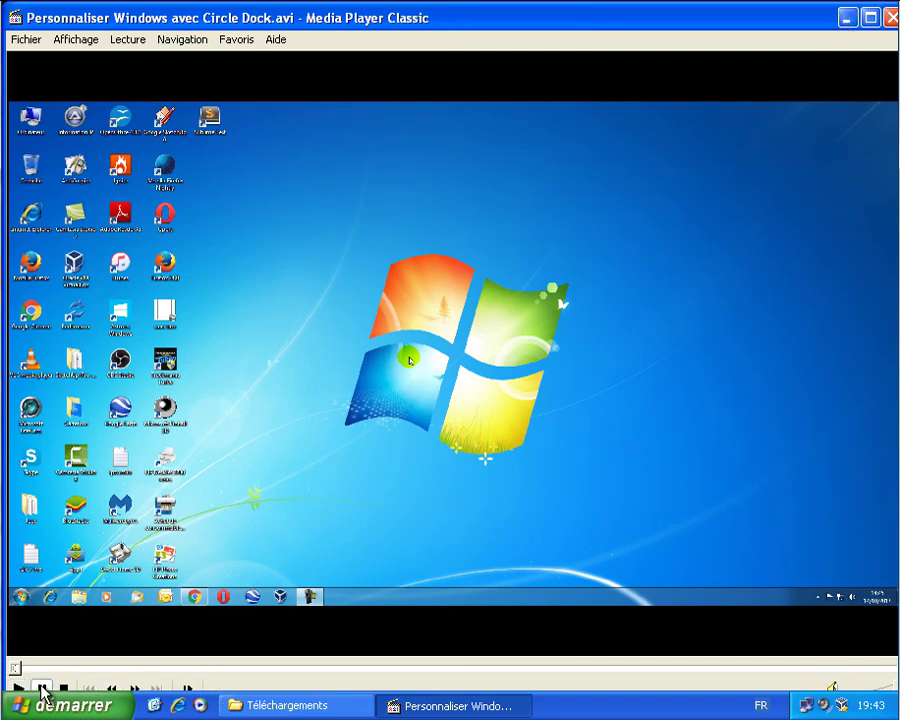
left_click(846, 18)
left_click_drag(866, 42, 669, 241)
left_click(645, 233)
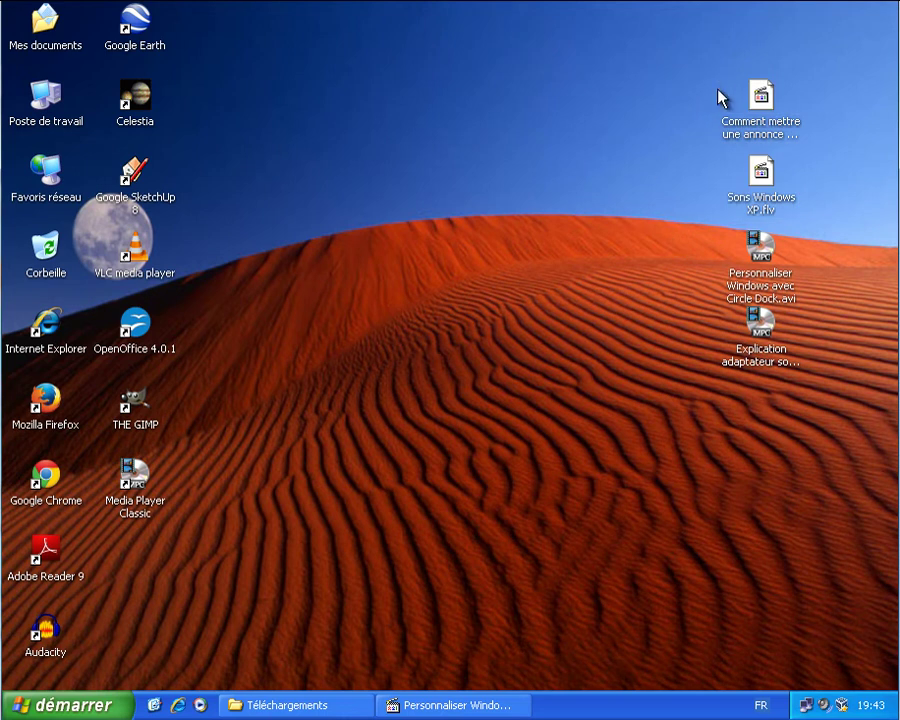
left_click_drag(713, 121, 812, 213)
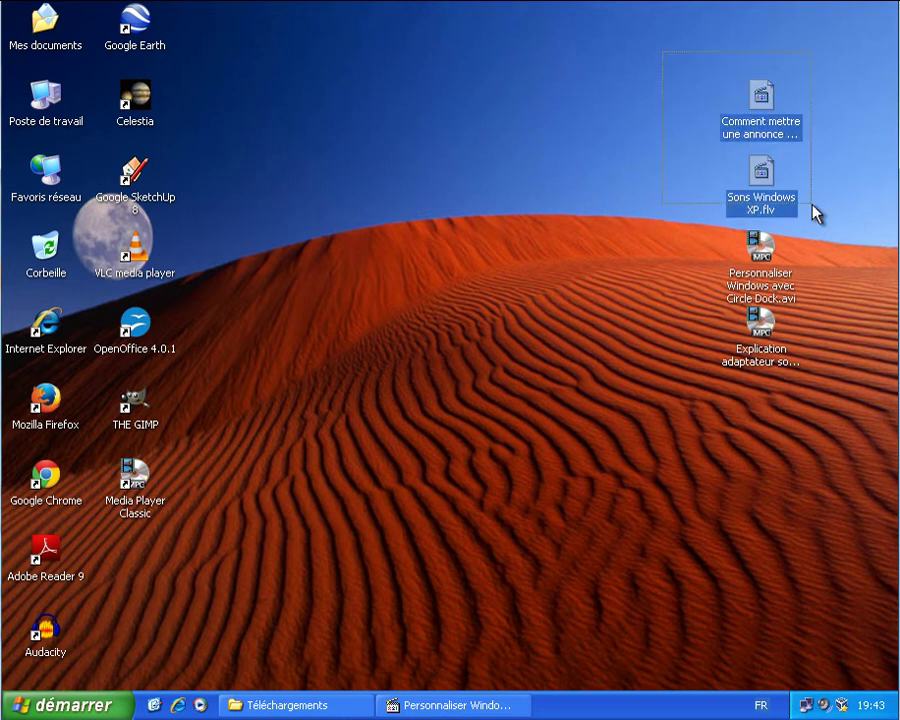
Step: Restore the player, check the information about Media Player Classic, and maximize the video window
left_click(420, 705)
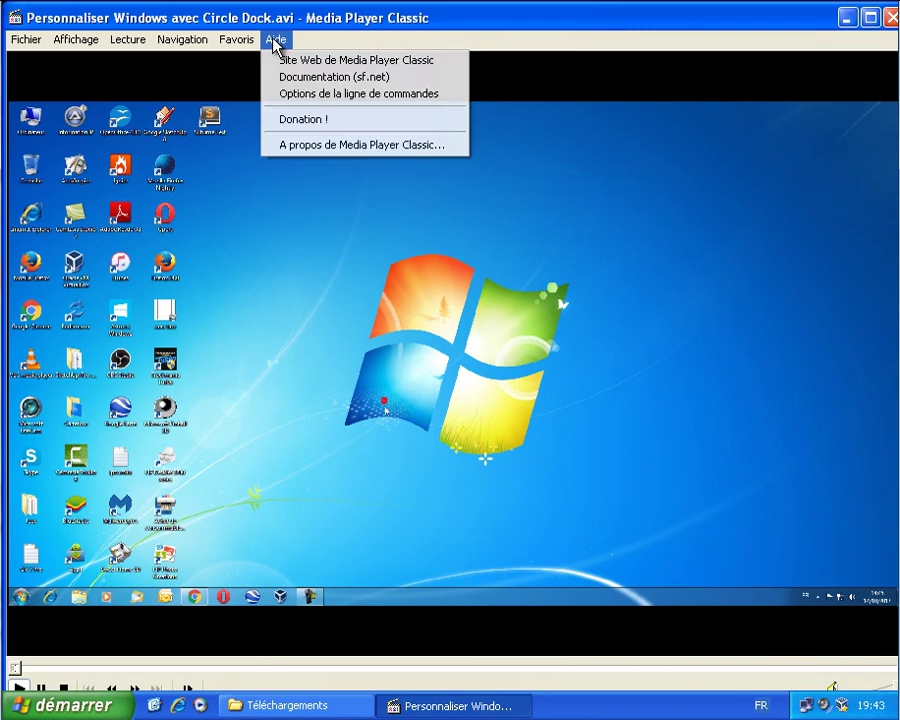
left_click(275, 39)
left_click(319, 146)
left_click(540, 320)
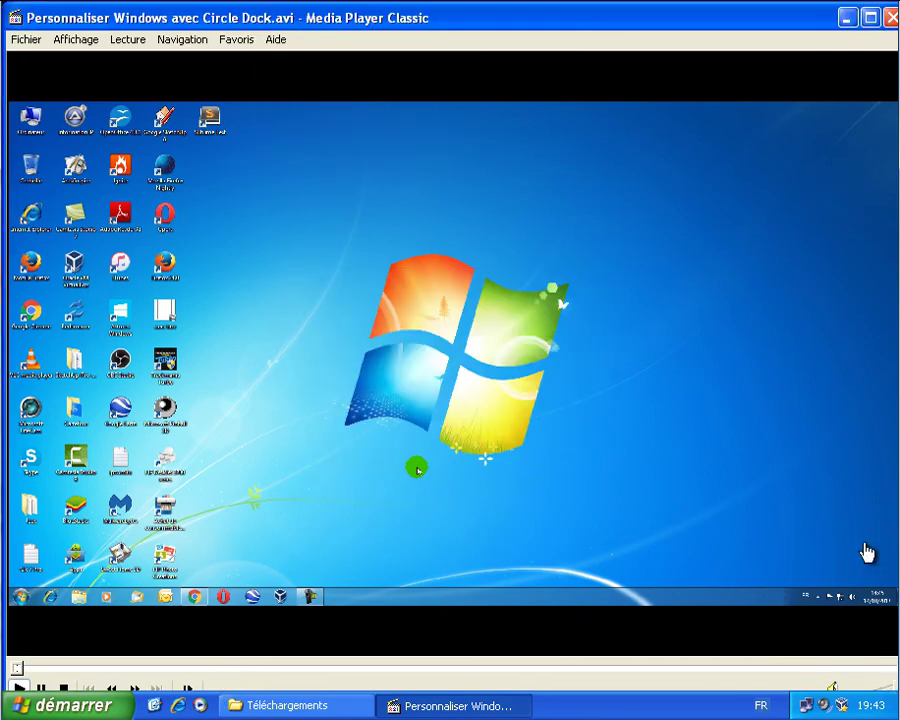
left_click(869, 18)
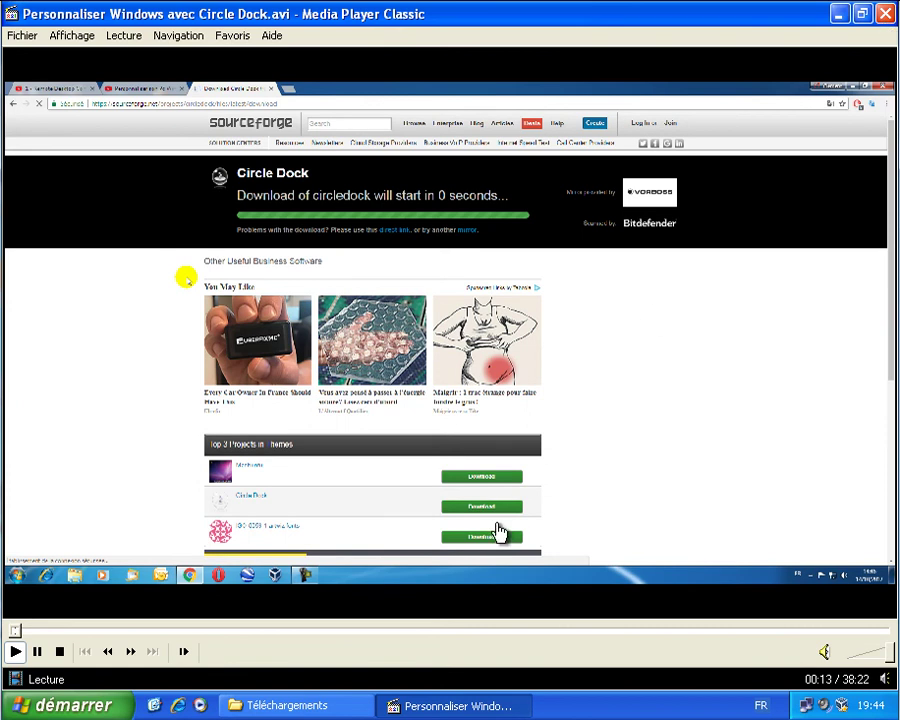
Step: Open the Windows Task Manager and end the "Personnaliser Windows avec Circle Dock.avi" task
left_click(108, 705)
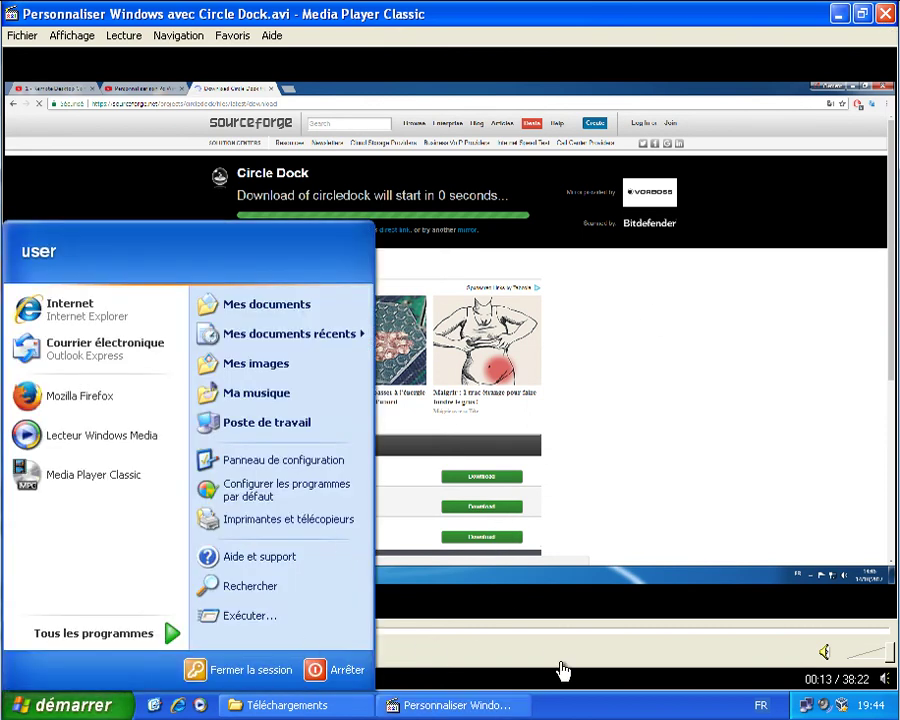
right_click(615, 708)
left_click(690, 641)
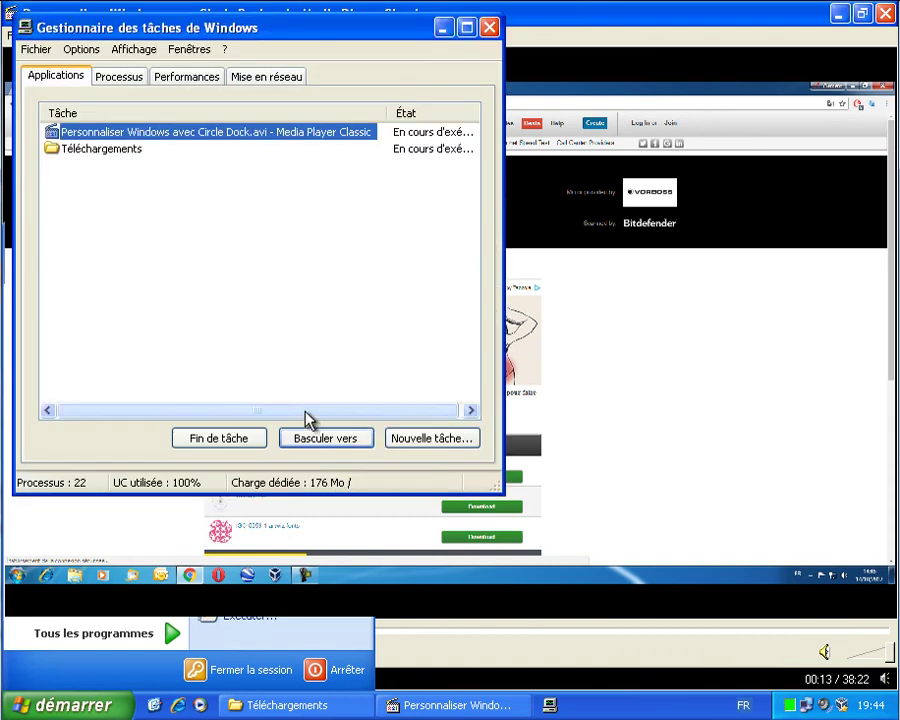
left_click(220, 443)
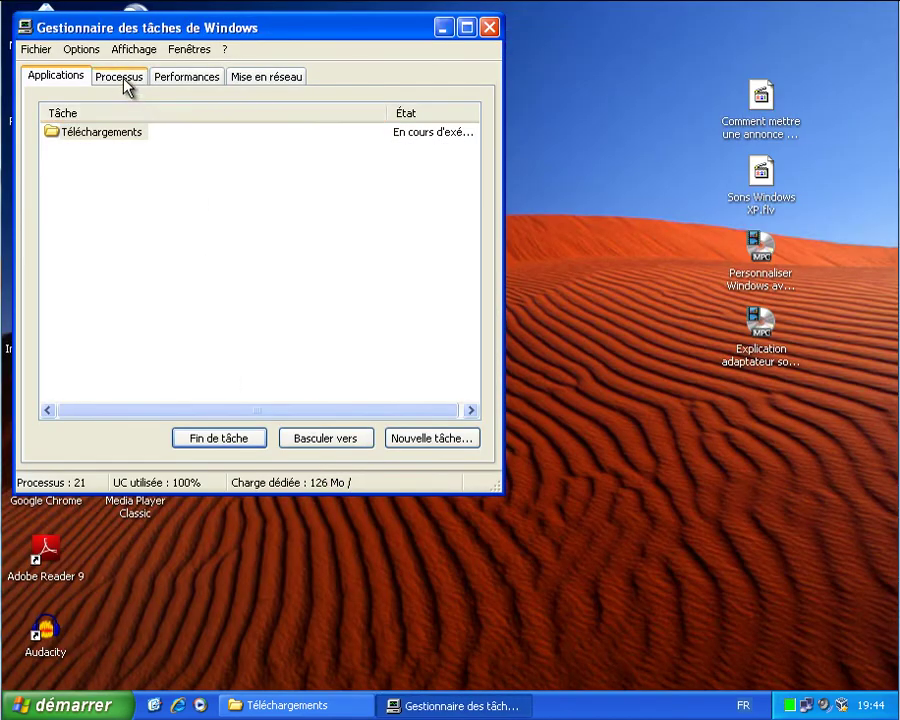
Step: Check the running processes, launch Media Player Classic again, and terminate its mplayerc.exe process
left_click(120, 77)
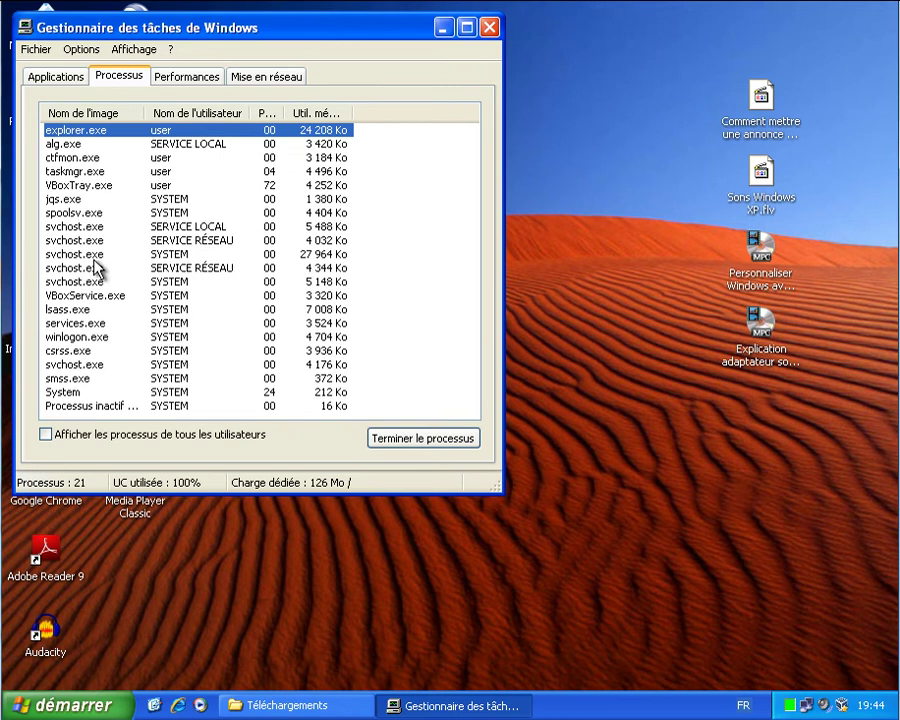
double_click(141, 512)
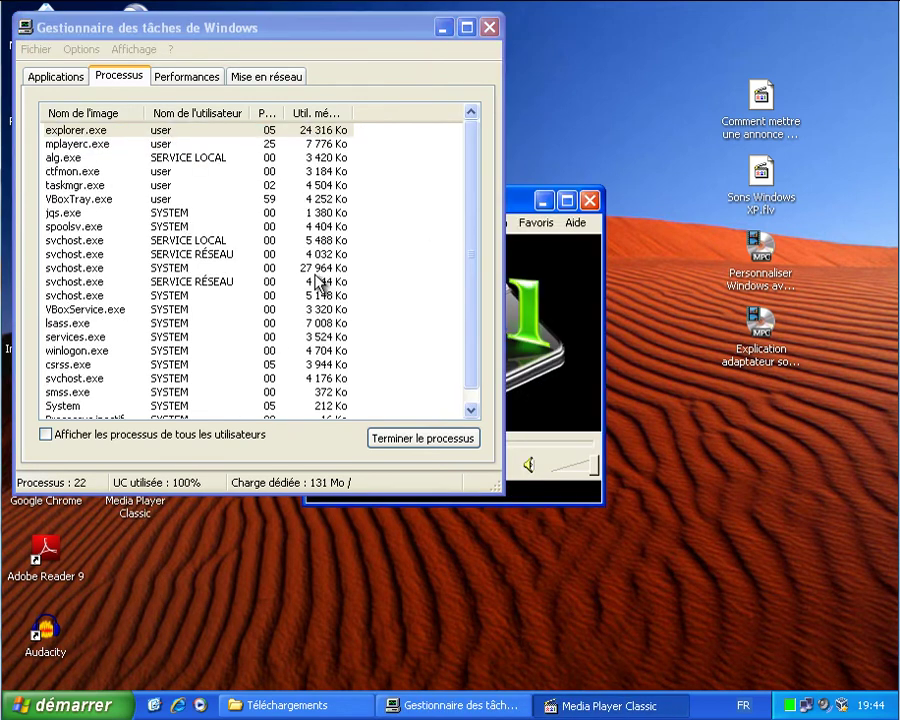
left_click(111, 147)
left_click(425, 439)
left_click(410, 426)
Step: Close the Task Manager and reopen "Personnaliser Windows avec Circle Dock.avi" in Media Player Classic
left_click(48, 80)
left_click(24, 28)
left_click(90, 156)
left_click(136, 500)
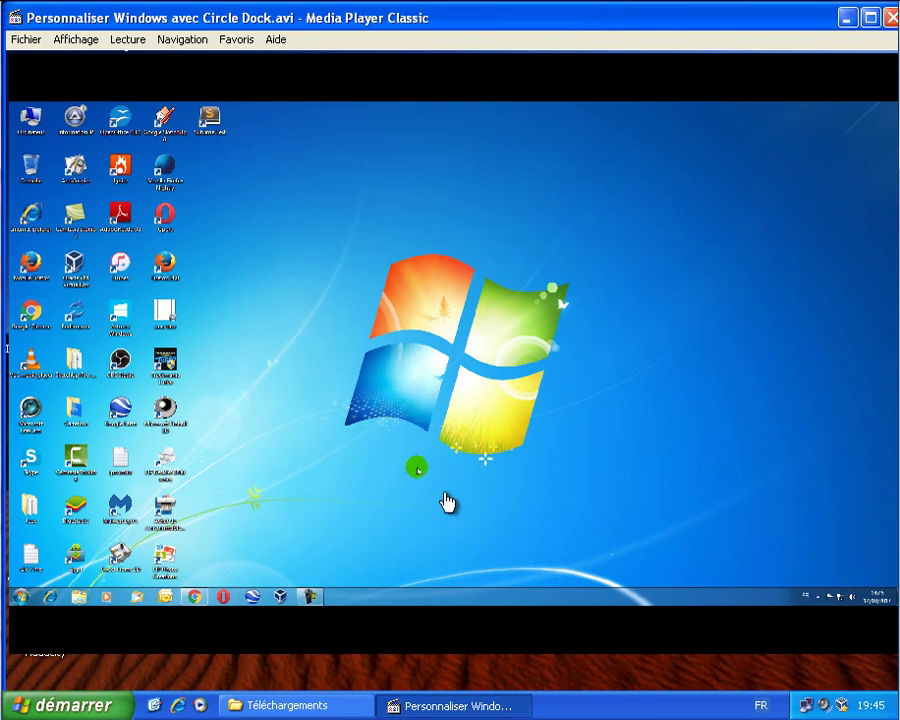
Step: Check the player's process in the Task Manager, end the Circle Dock video task, and close the Task Manager
right_click(614, 709)
left_click(631, 661)
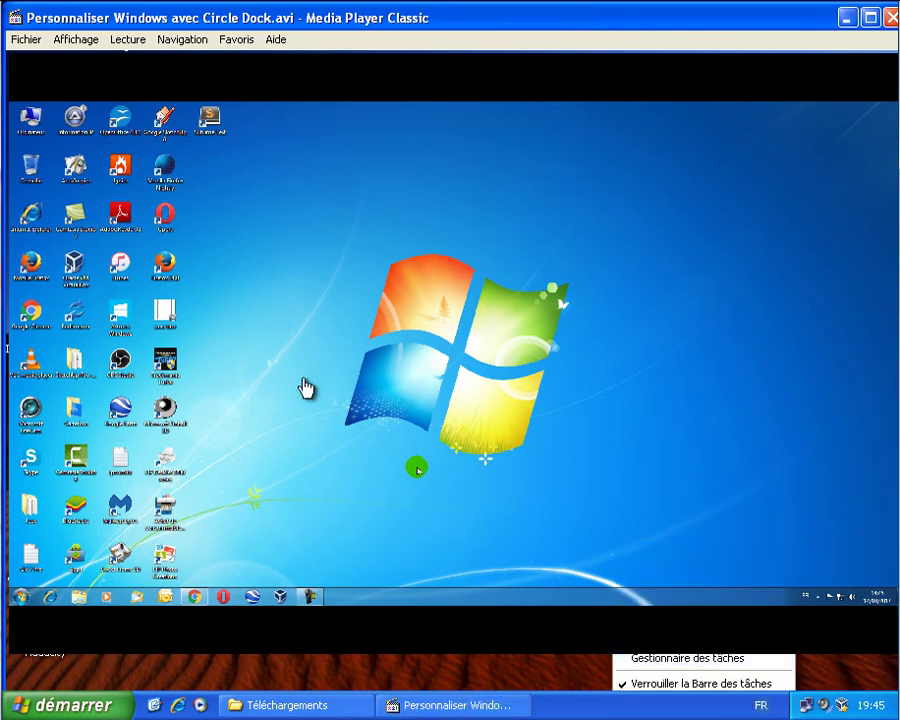
left_click(130, 78)
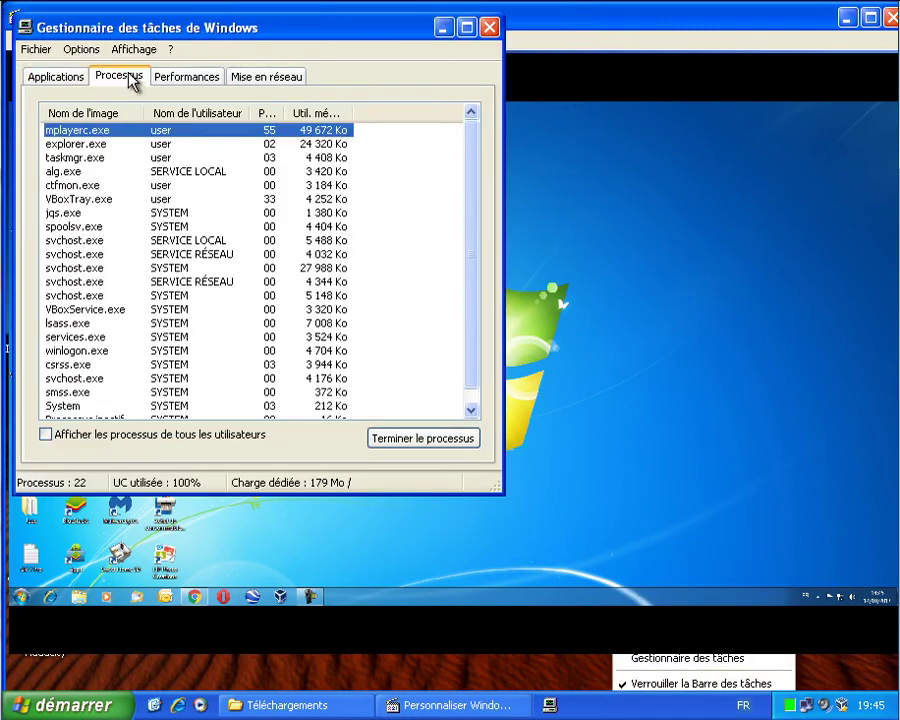
left_click(70, 80)
left_click(218, 438)
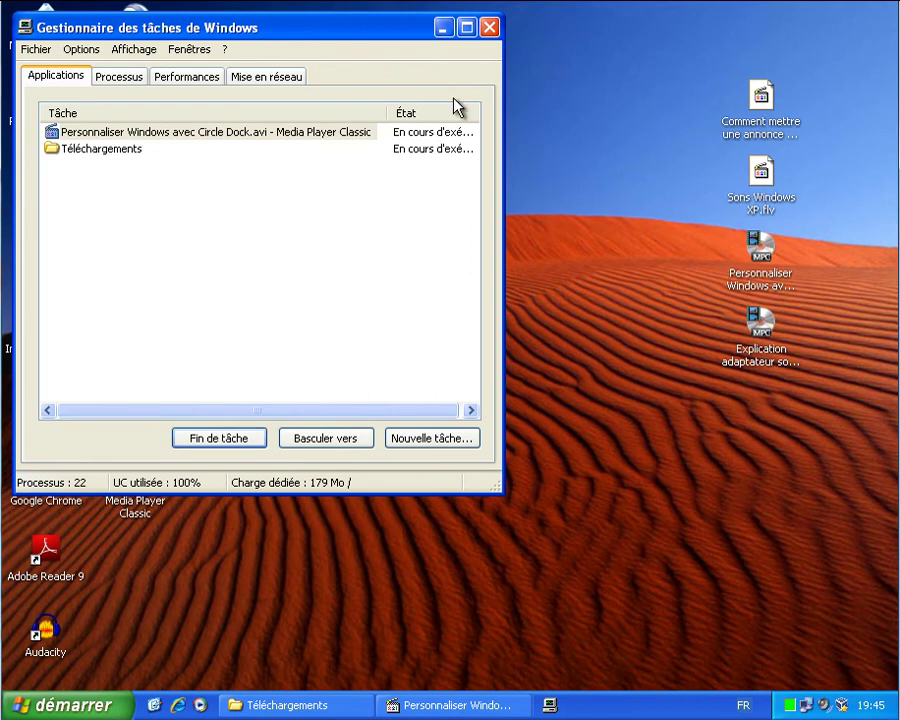
left_click(489, 27)
Step: Launch Media Player Classic and try to load "Explication adaptateur souris USB vers PS 2.avi" by dropping it onto the player
double_click(134, 480)
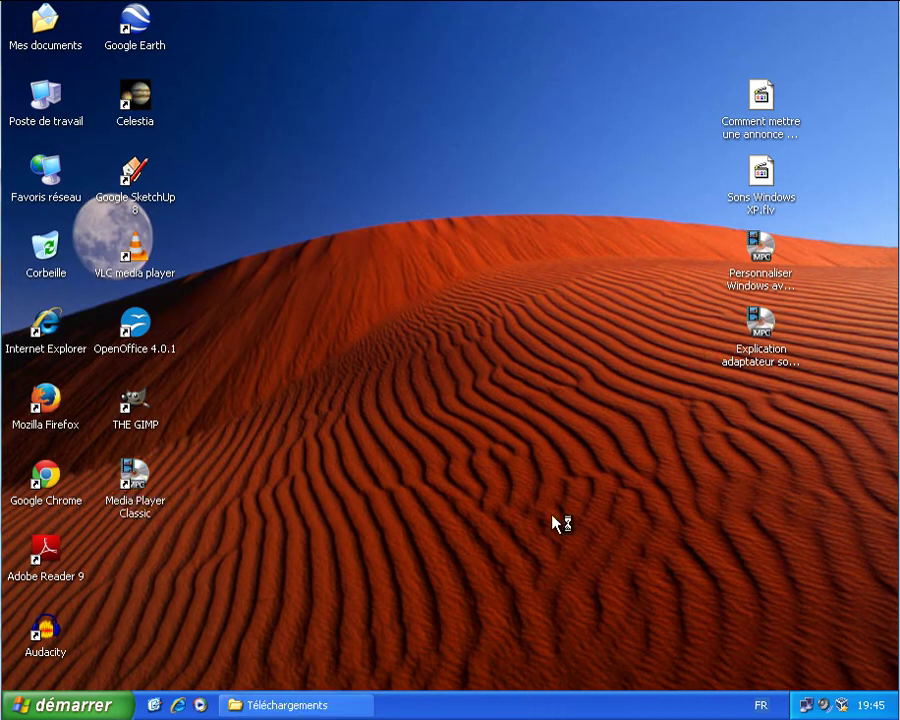
left_click(762, 345)
left_click(546, 332)
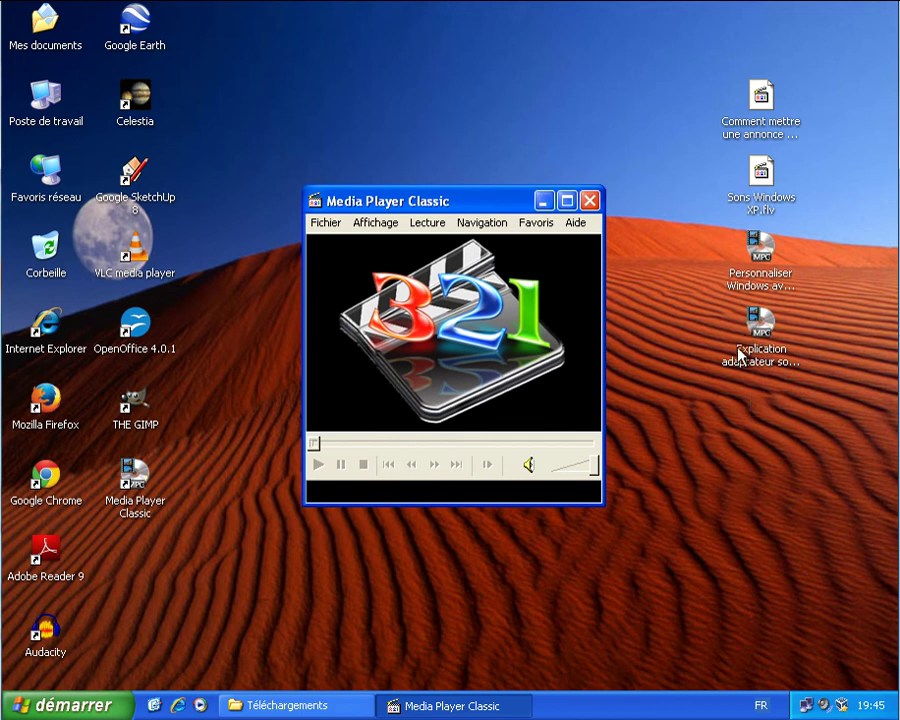
left_click(800, 449)
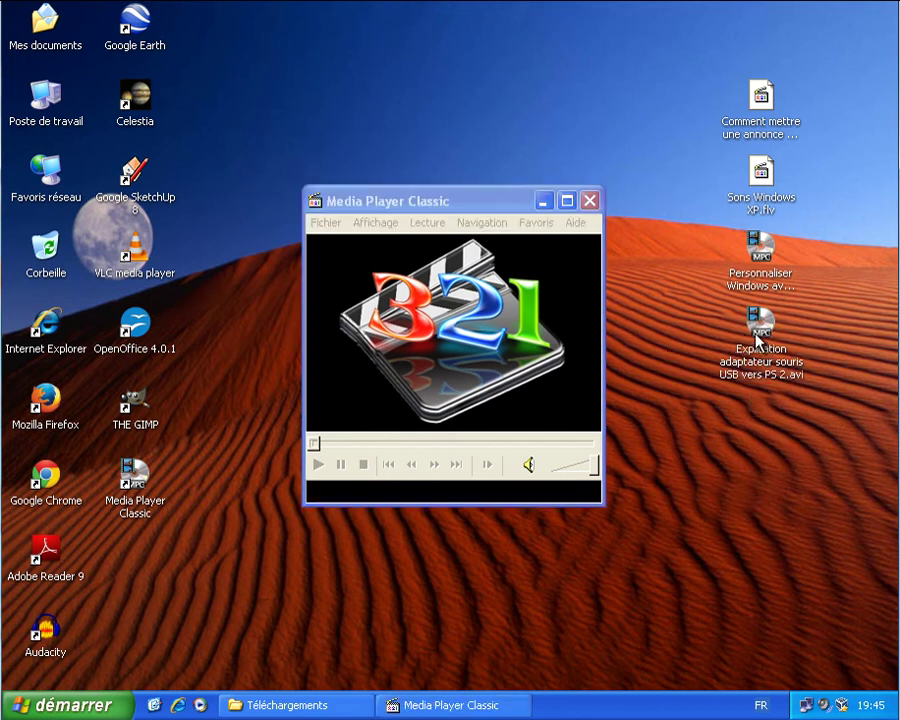
left_click(760, 378)
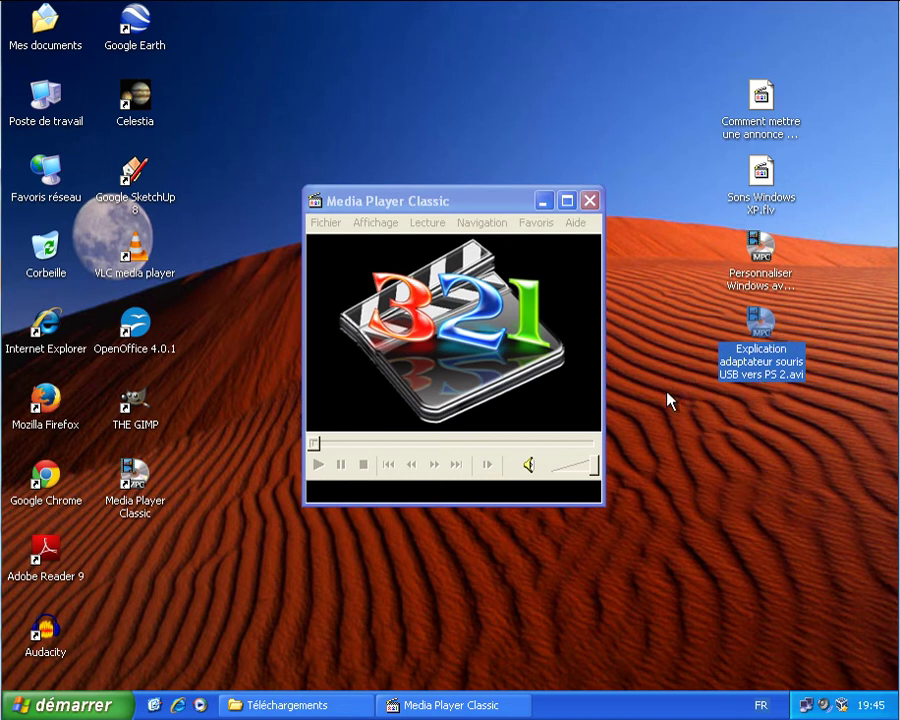
left_click_drag(743, 354, 492, 402)
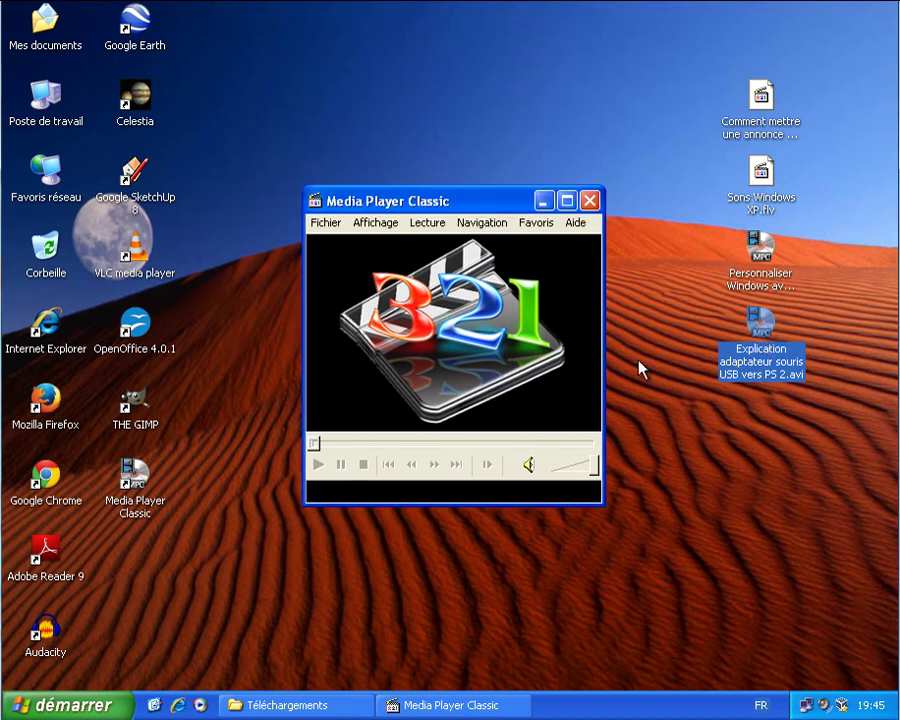
Step: Try to open "Explication adaptateur souris USB vers PS 2.avi" from the Bureau folder using Media Player Classic's open file command
left_click(327, 224)
left_click(372, 243)
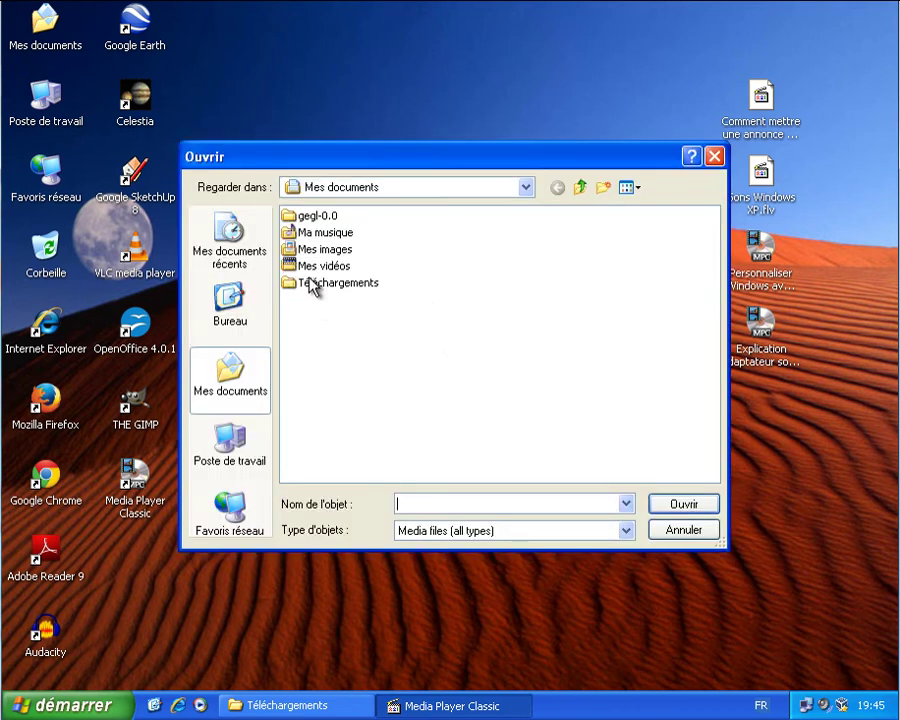
left_click(230, 300)
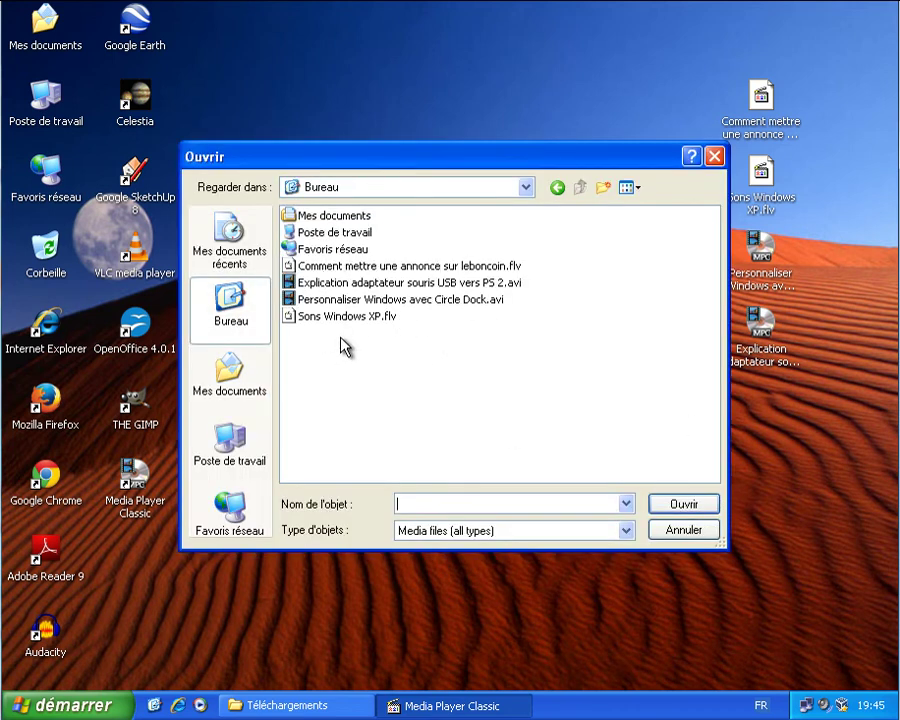
double_click(350, 283)
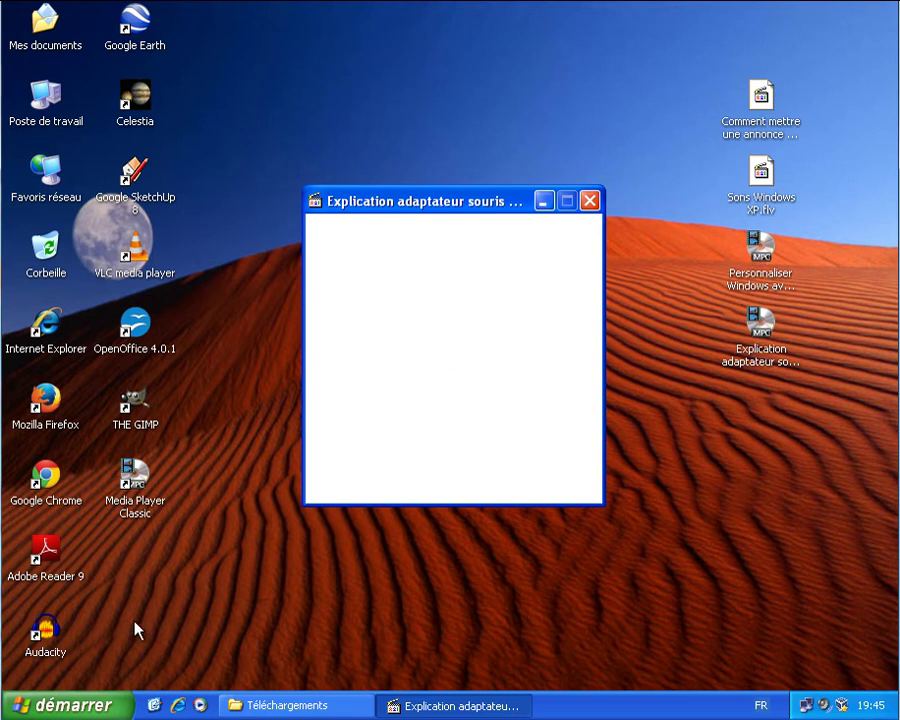
Step: Force the unresponsive Media Player Classic to end and decline sending the error report to Microsoft
left_click(70, 705)
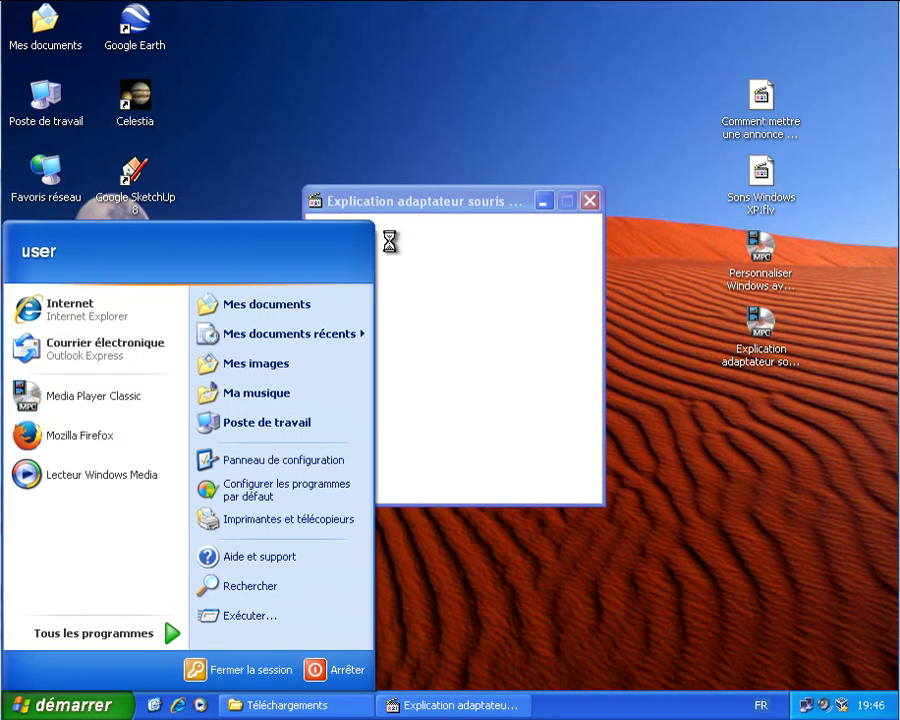
left_click(402, 208)
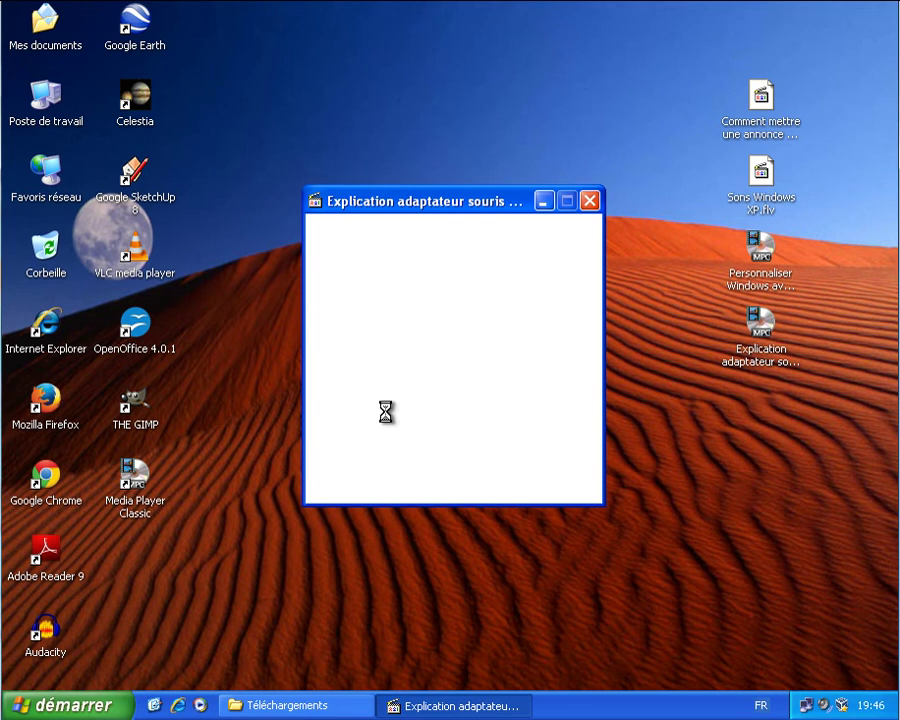
left_click(592, 204)
left_click(615, 305)
left_click(448, 453)
left_click(589, 200)
left_click(432, 441)
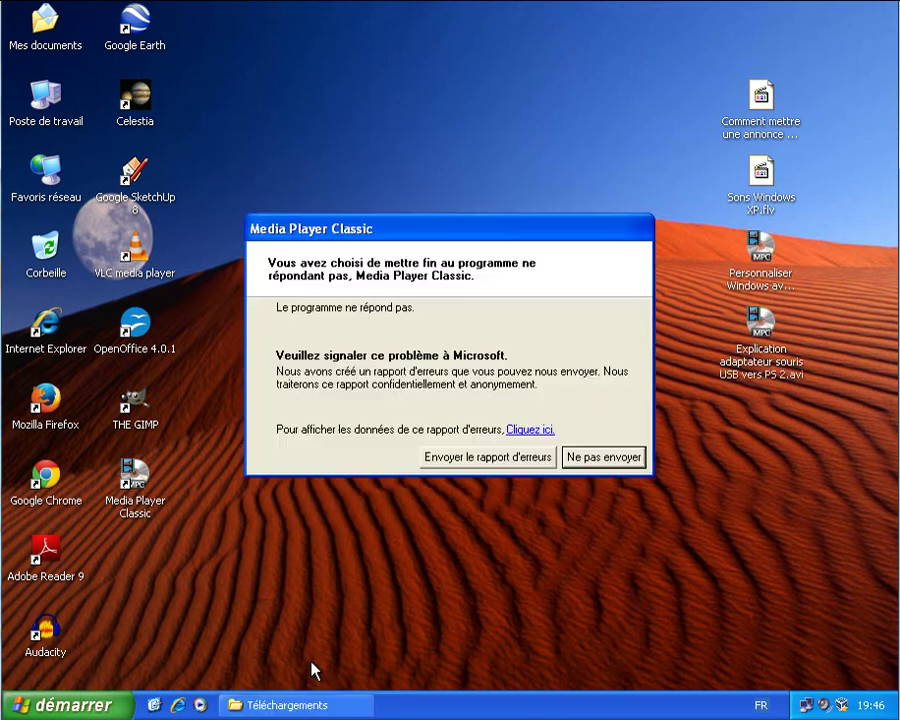
left_click(604, 458)
Step: Try opening "Explication adaptateur souris USB vers PS 2.avi" straight from the desktop, and force the unresponsive player to end
double_click(718, 370)
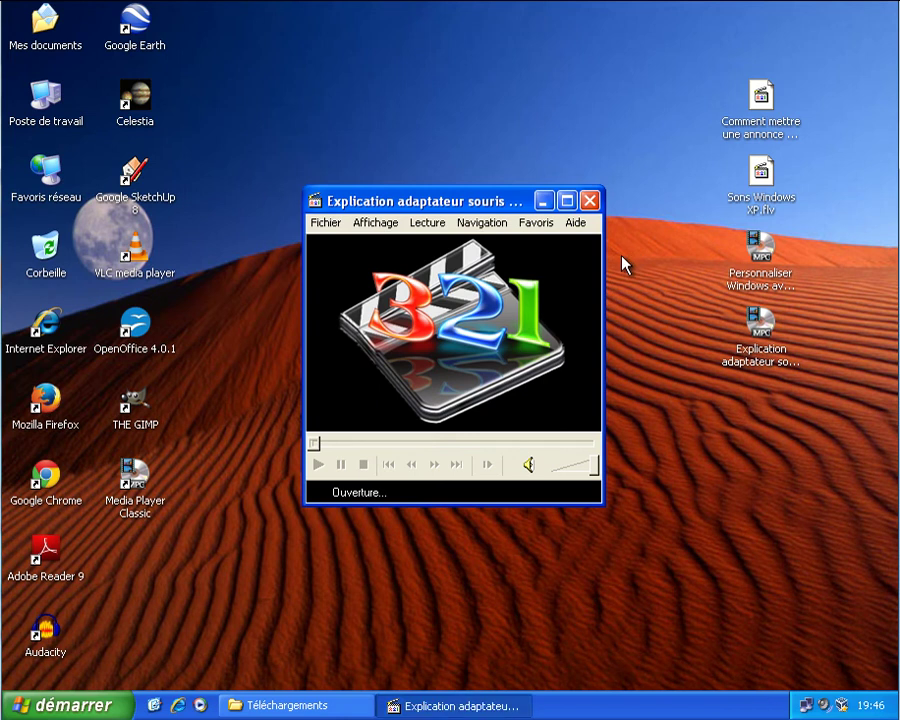
left_click(583, 203)
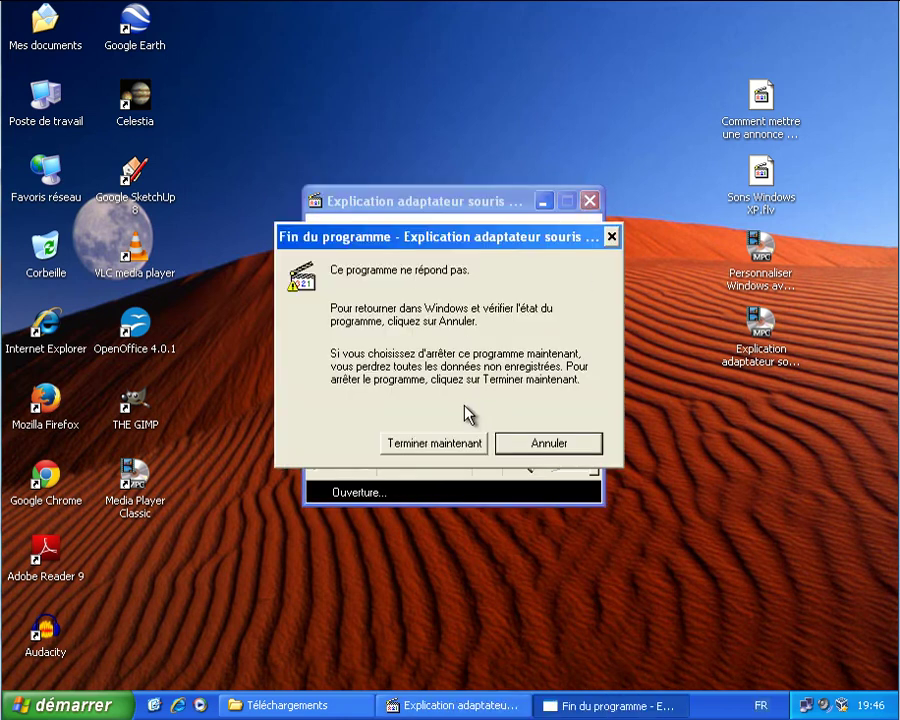
left_click(546, 440)
left_click(462, 438)
left_click(587, 201)
left_click(440, 440)
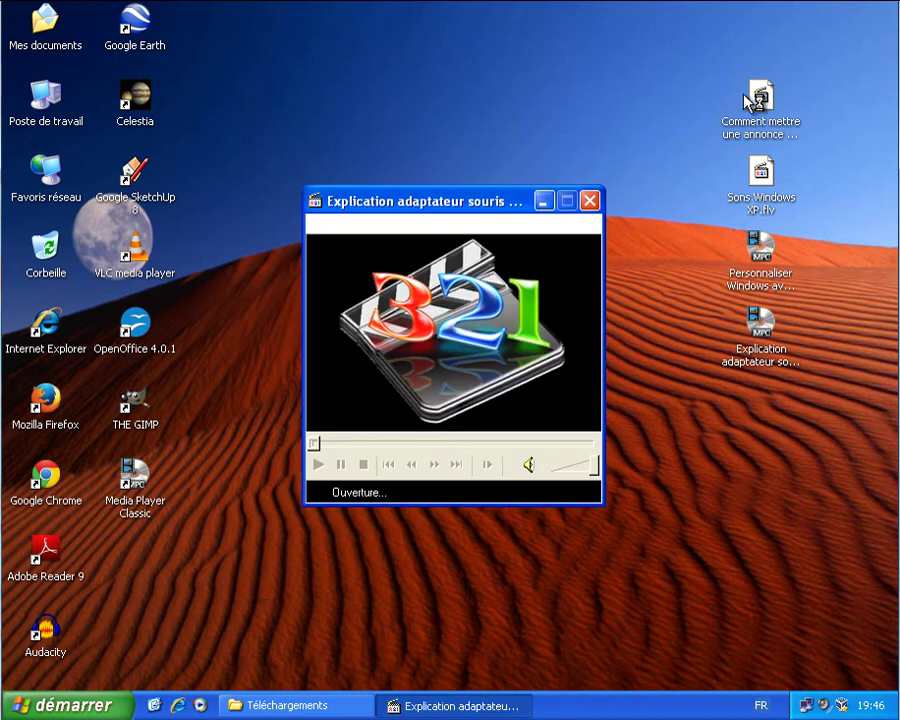
Step: Test playback of "Sons Windows XP.flv" from the desktop, and close Media Player Classic
left_click(759, 95)
double_click(762, 176)
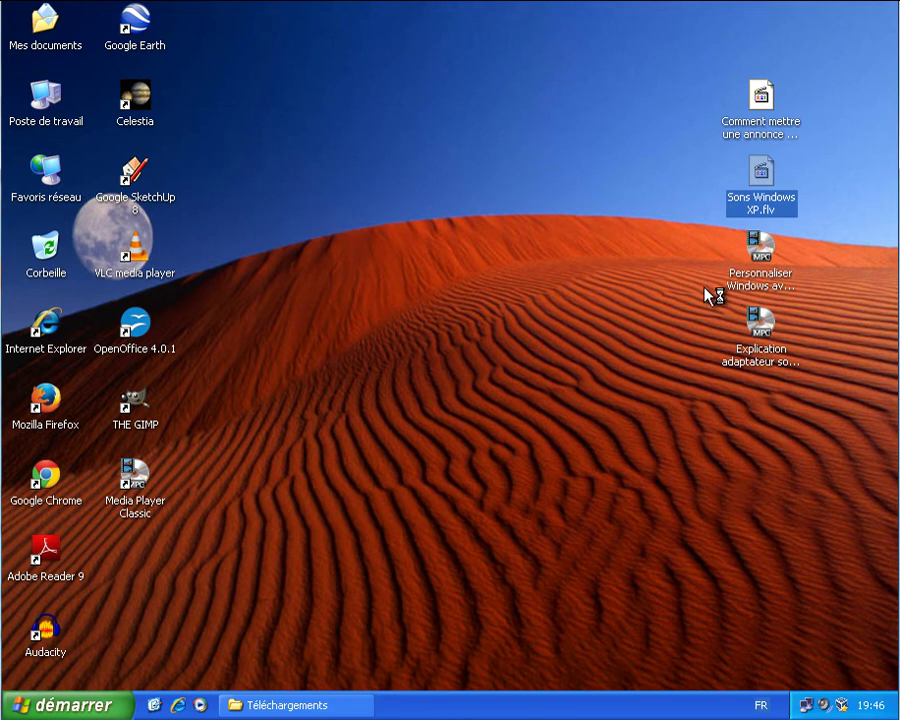
left_click(585, 459)
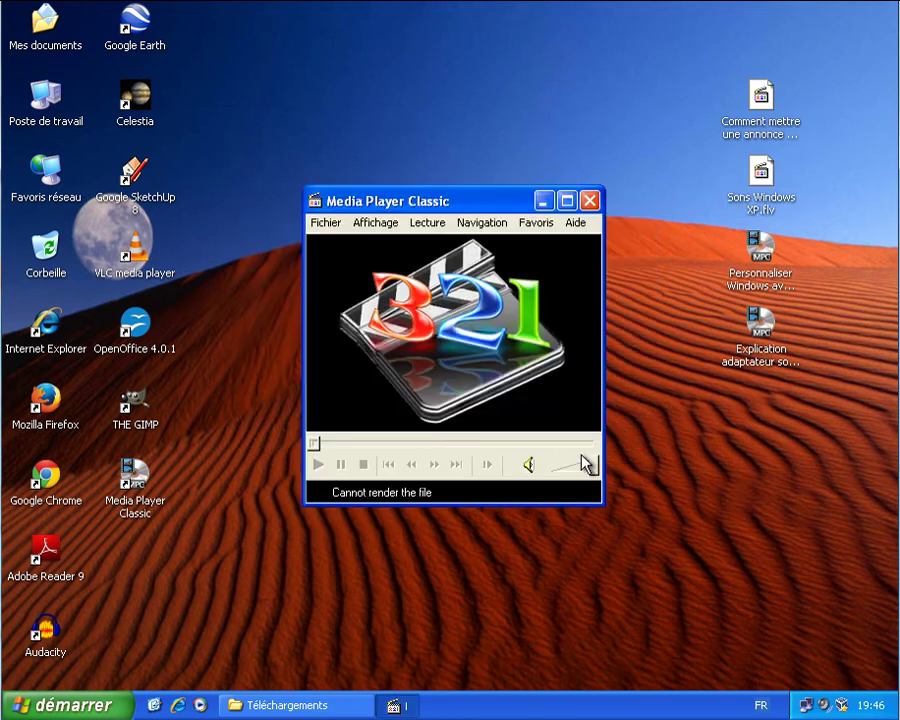
left_click(589, 202)
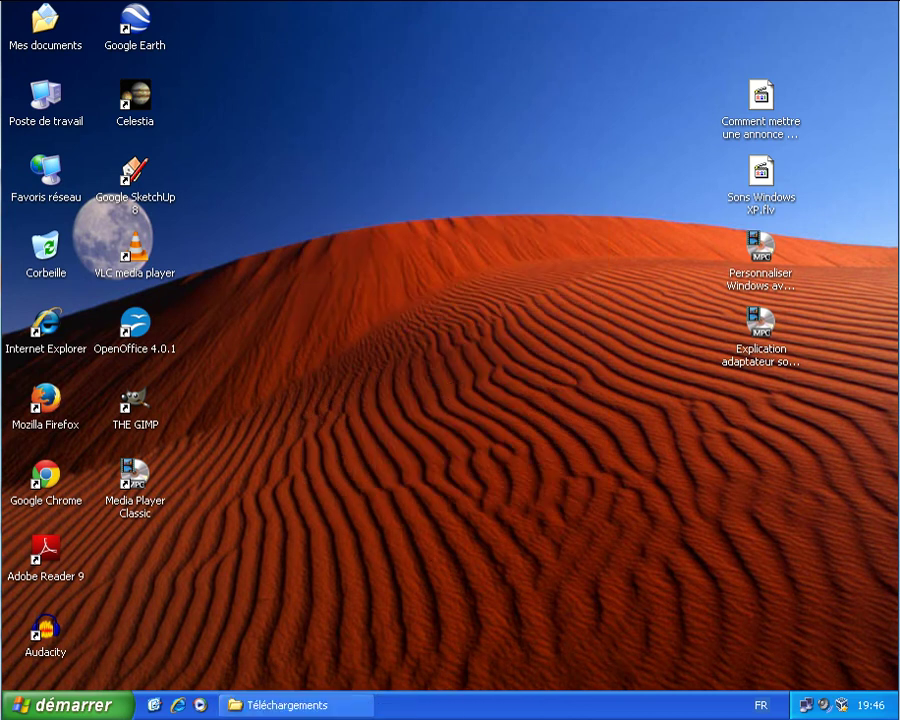
Step: Extract mplayerc_20100214_6.4.9.1.zip in the Téléchargements folder with the extraction wizard's default destination
left_click(348, 710)
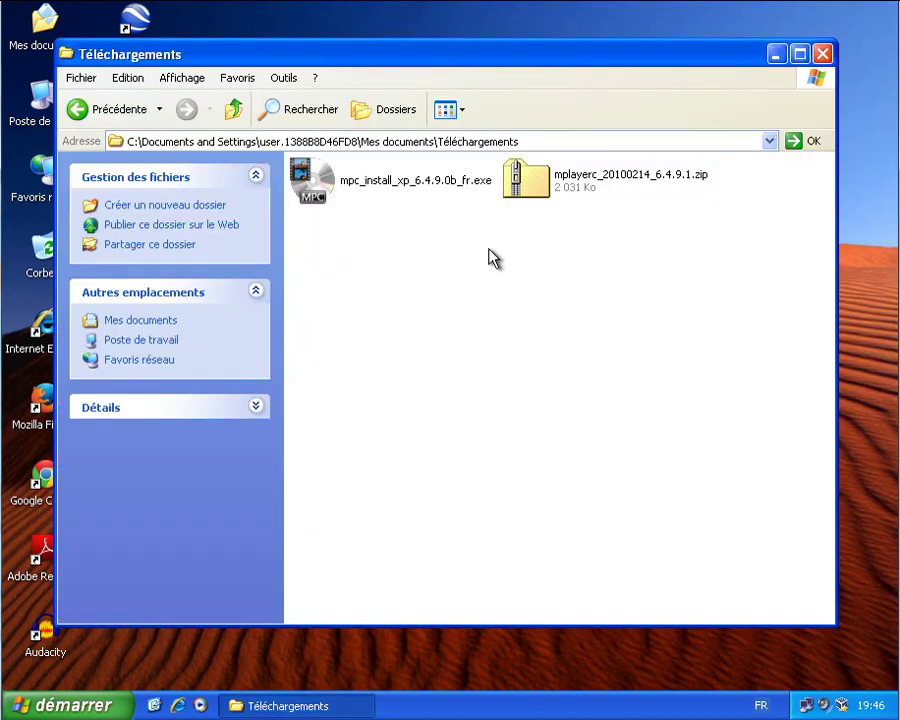
left_click(551, 198)
right_click(609, 180)
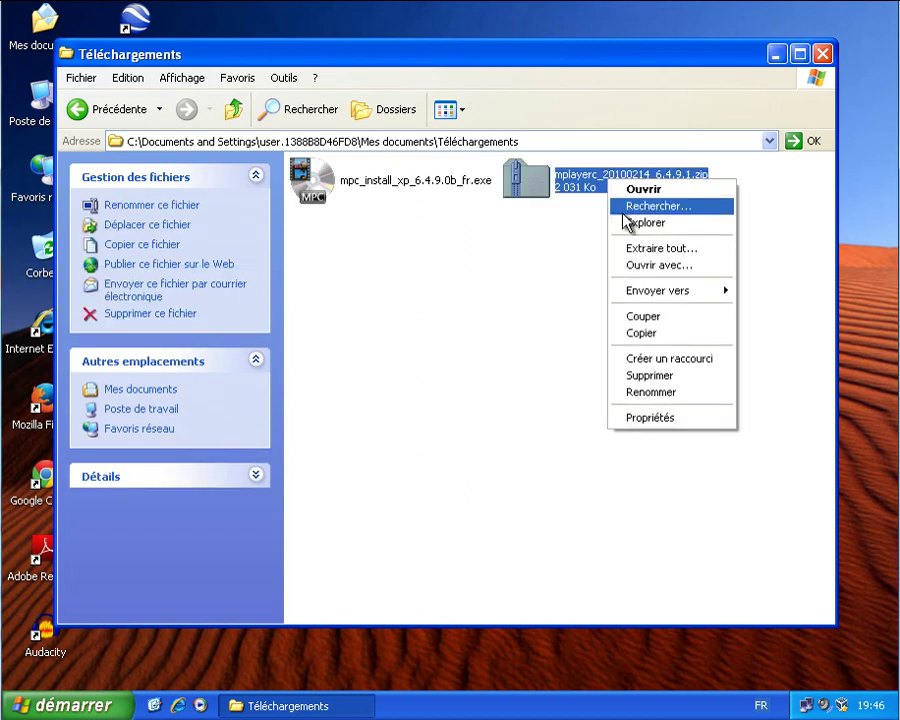
left_click(639, 248)
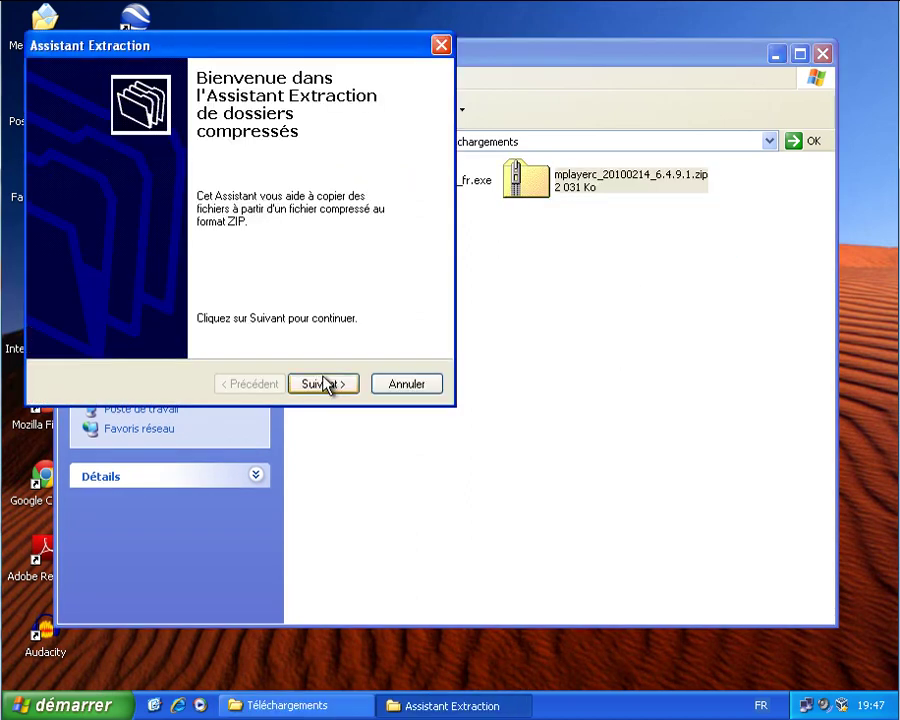
left_click(331, 384)
left_click(334, 384)
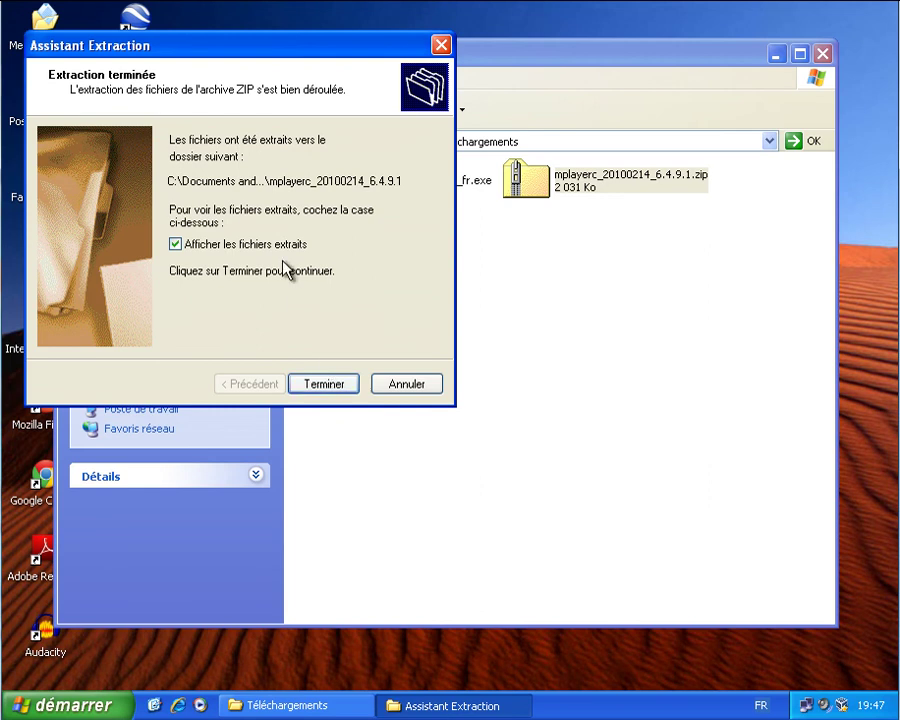
left_click(332, 383)
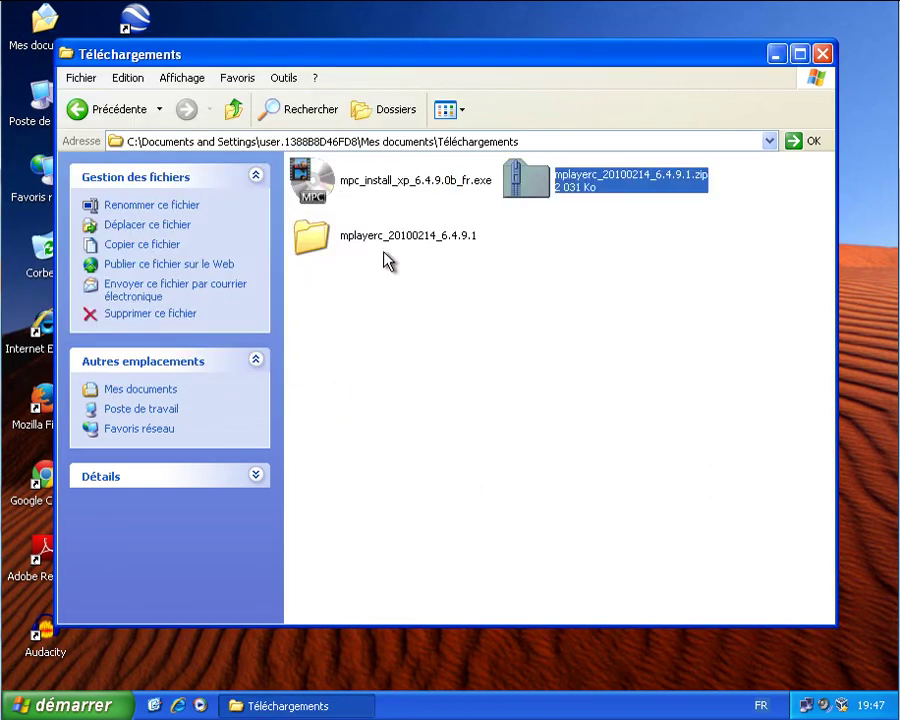
Step: Launch mplayerc.exe from the extracted mplayerc_20100214_6.4.9.1 folder and check its help commands
double_click(387, 256)
double_click(370, 185)
left_click(503, 373)
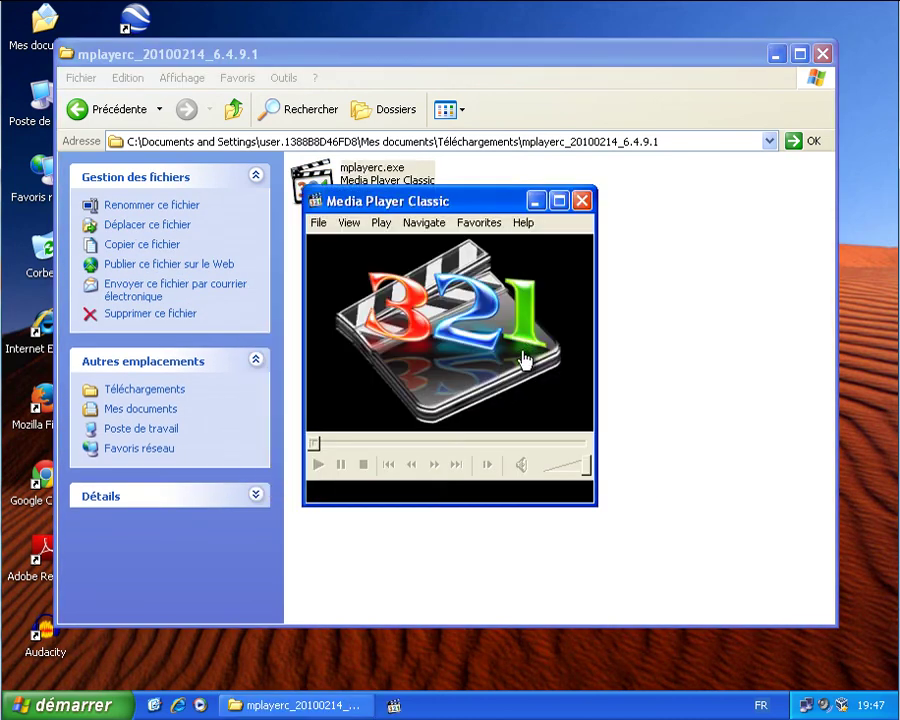
left_click(524, 226)
Step: Open "Description Media Player Classic.txt" from the Mes documents folder
left_click(100, 704)
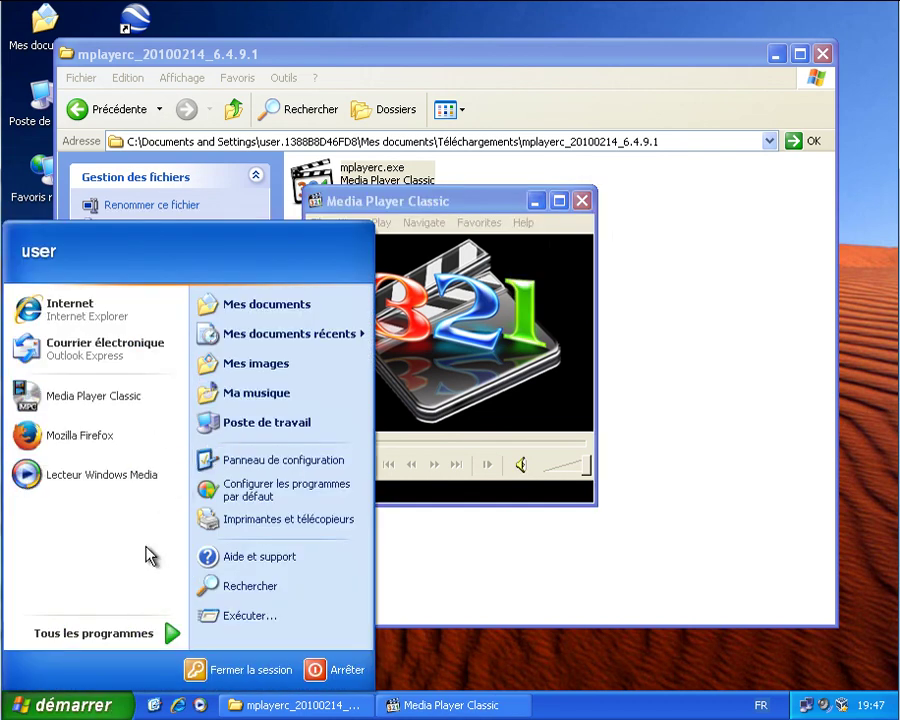
left_click(115, 647)
left_click(240, 585)
left_click(70, 704)
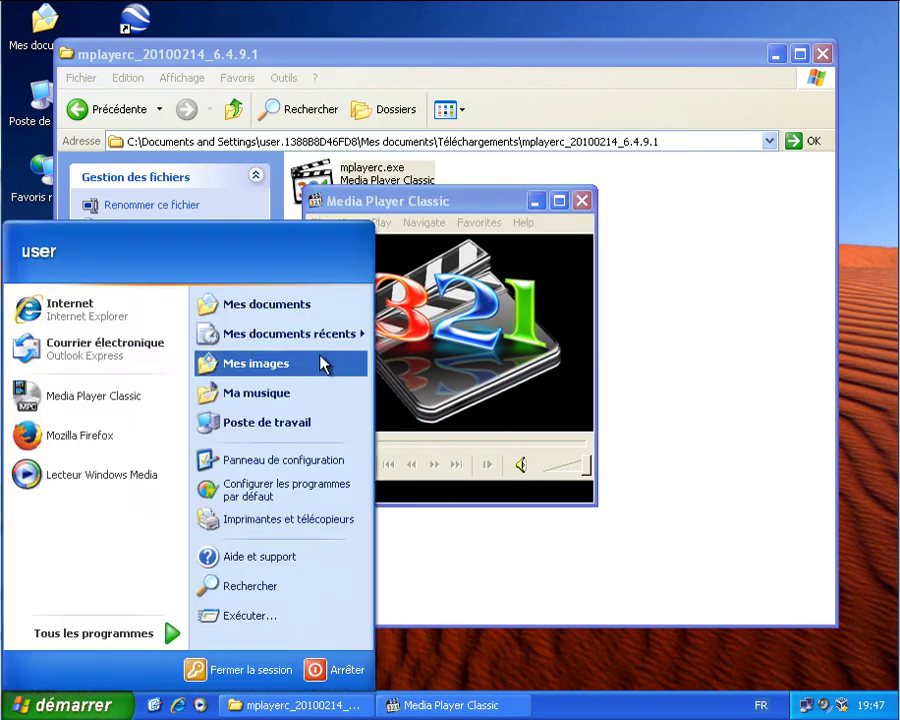
left_click(260, 301)
left_click(588, 316)
double_click(585, 316)
Step: Clear away the Mes documents and Windows Movie Maker windows, leaving the description text file in front
left_click(794, 78)
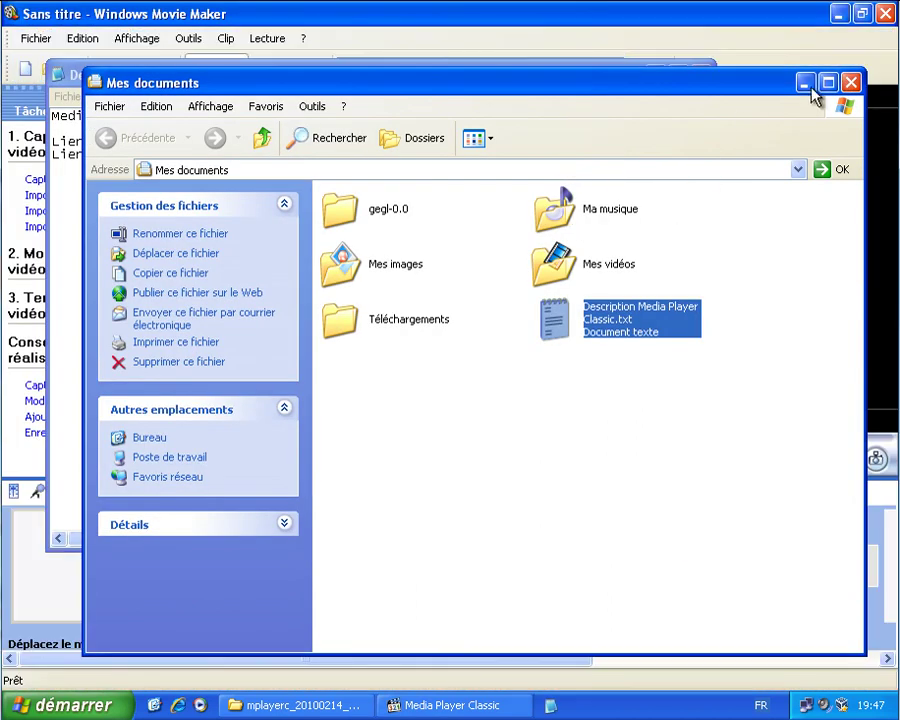
left_click(852, 82)
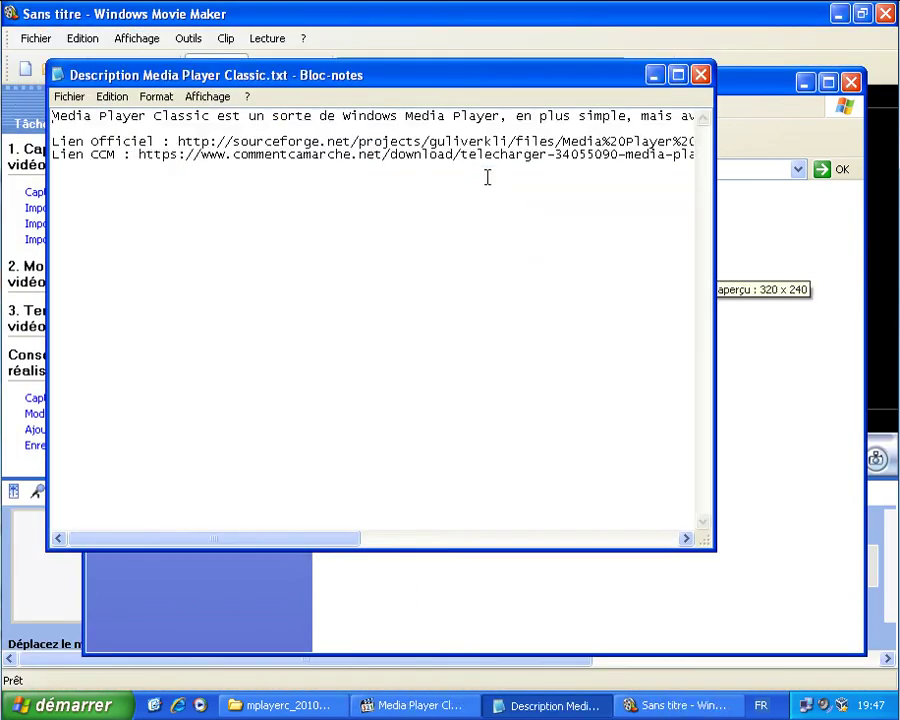
left_click(886, 14)
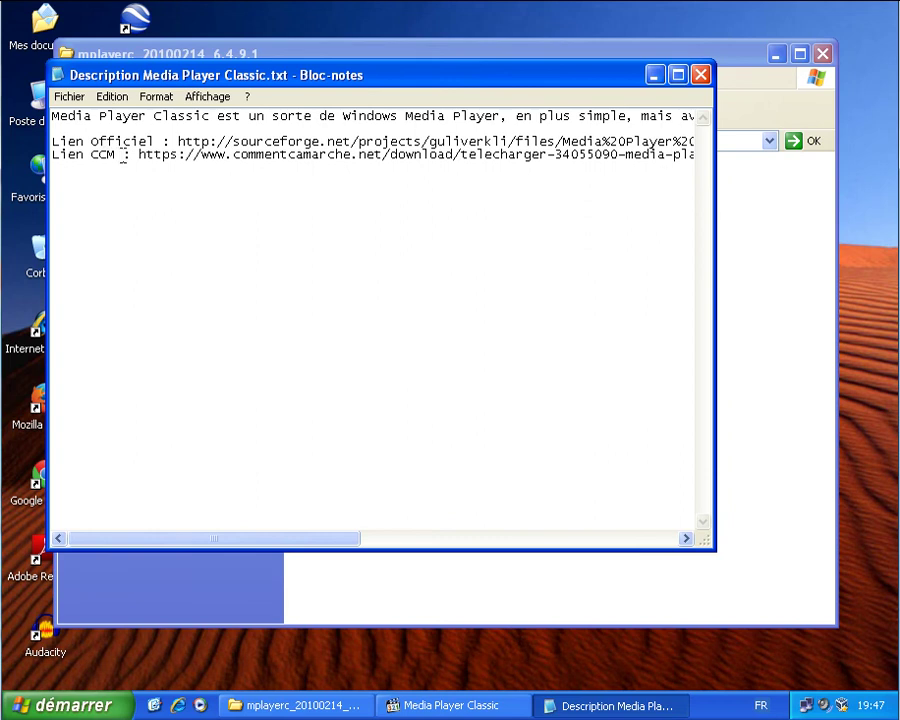
Step: Add "(Portable)" after "Lien CCM" in the description text file
type("(Pro")
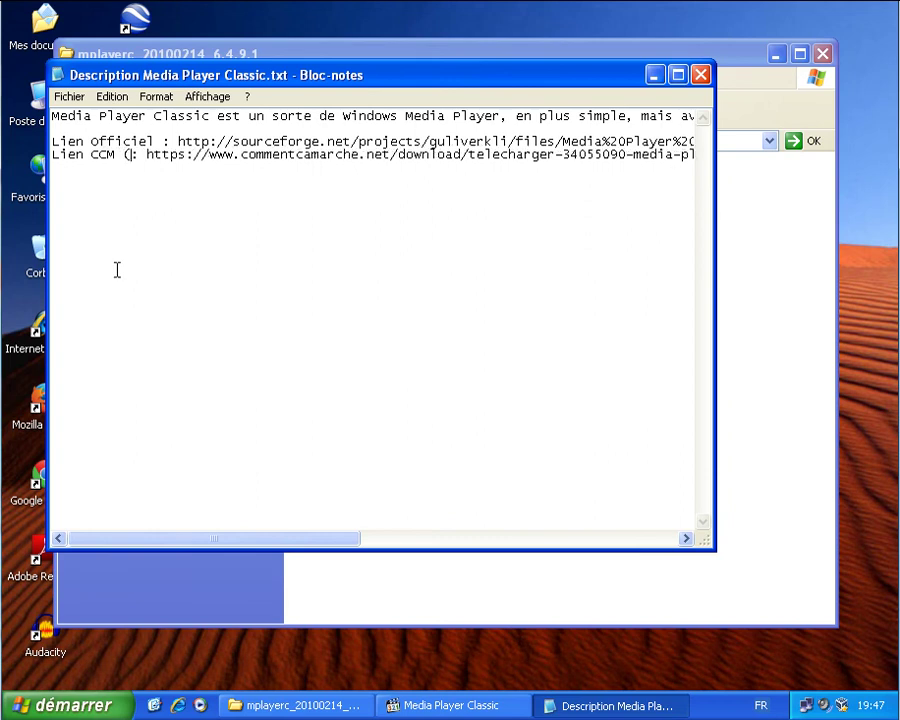
key("BackSpace")
key("BackSpace")
type("ortable")
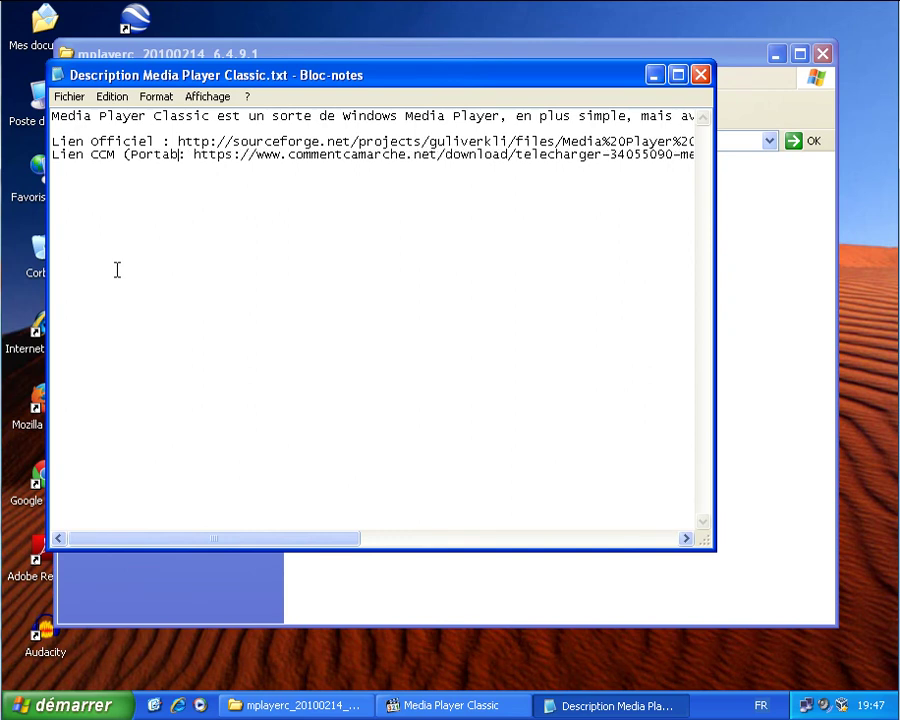
type(")")
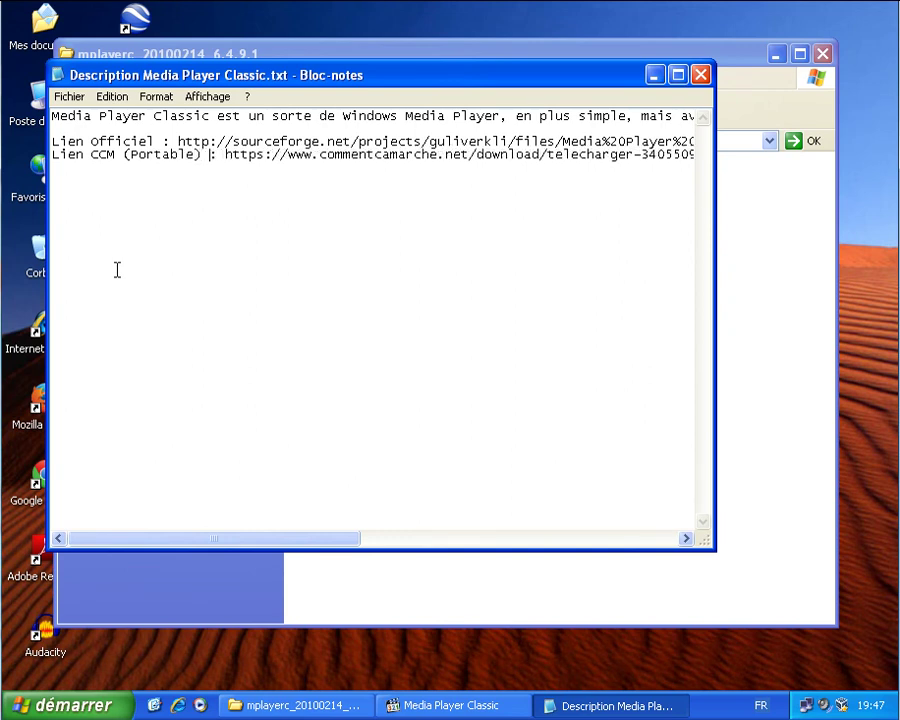
Step: Save the description text file and close Bloc-notes
left_click(64, 96)
left_click(92, 151)
double_click(57, 77)
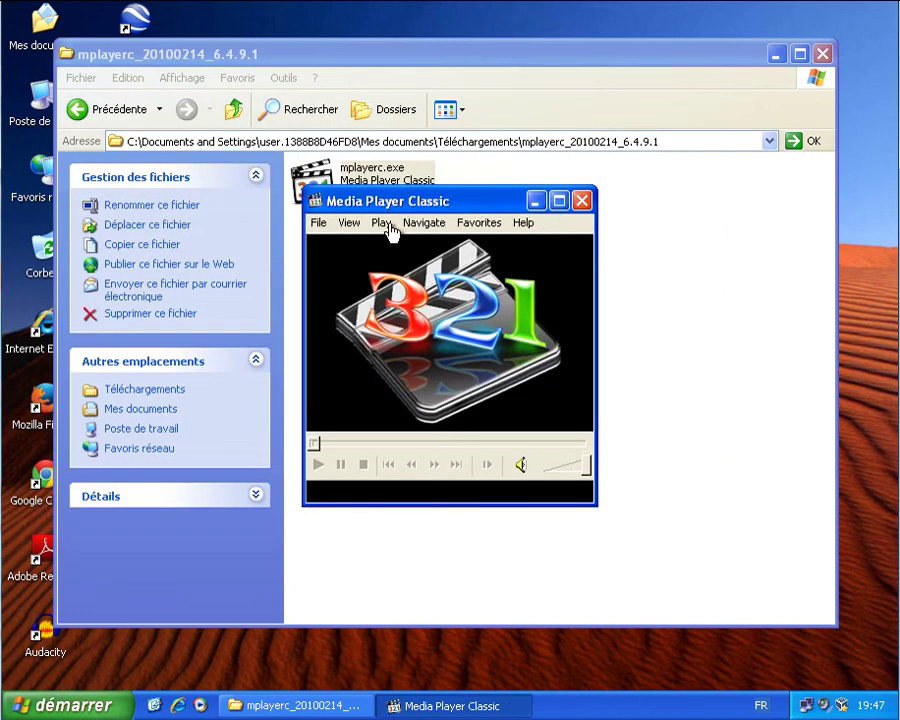
Step: Look over the navigation and view commands of the English portable Media Player Classic
left_click(406, 224)
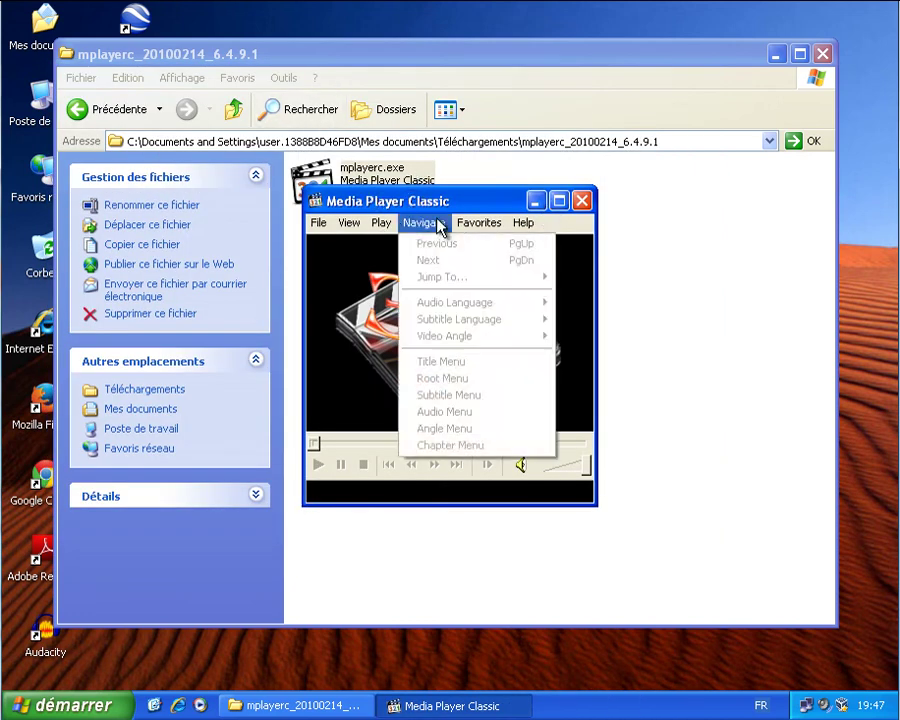
mouse_move(349, 222)
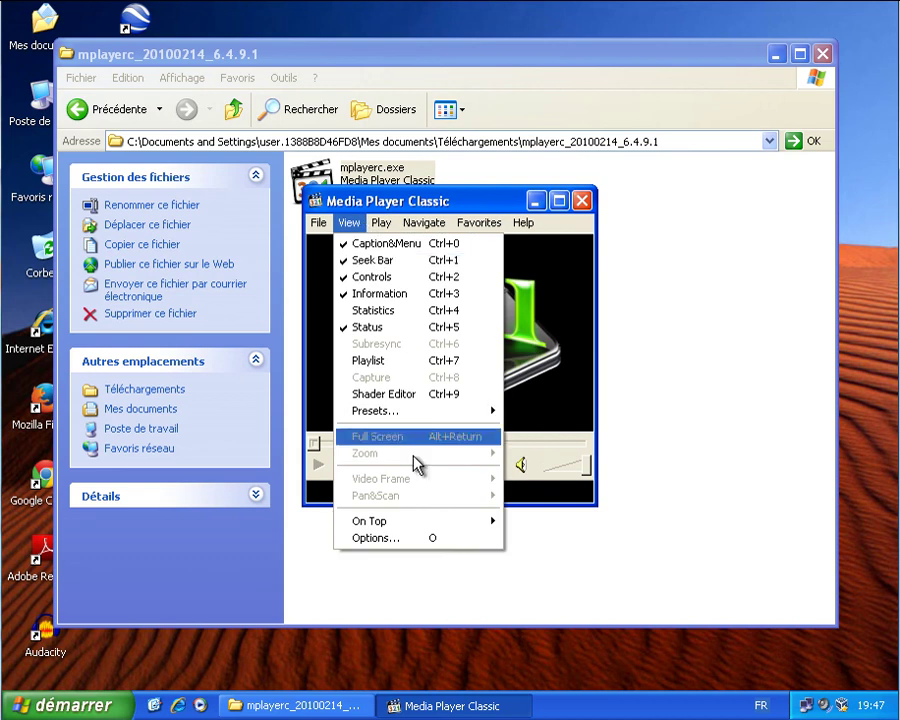
left_click(351, 210)
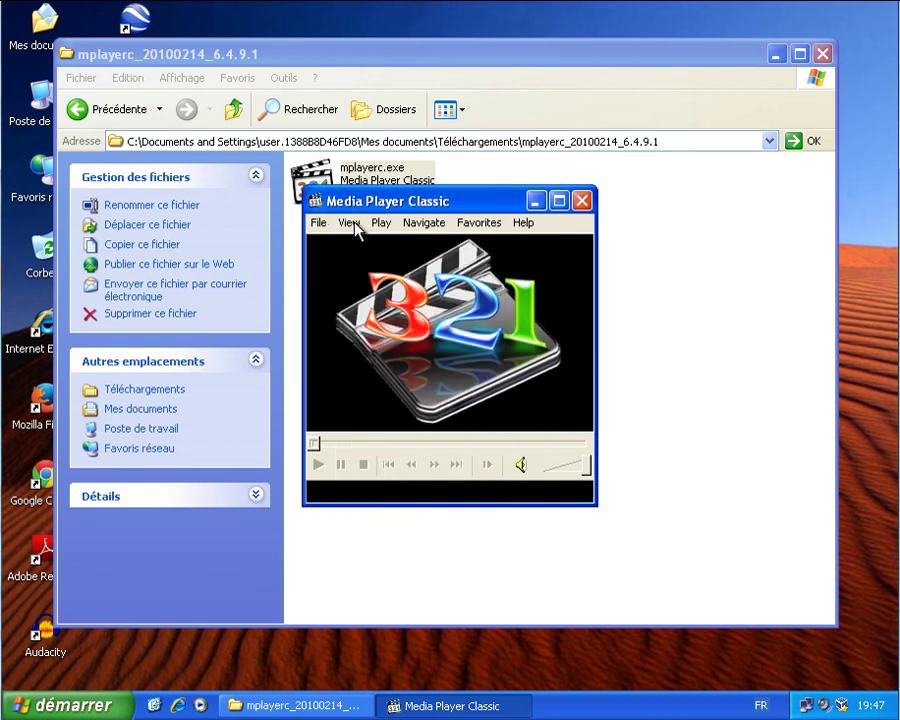
Step: Open the player's options and look over the subtitle Default Style, Database, Logo, Keys and Web Interface settings
left_click(355, 222)
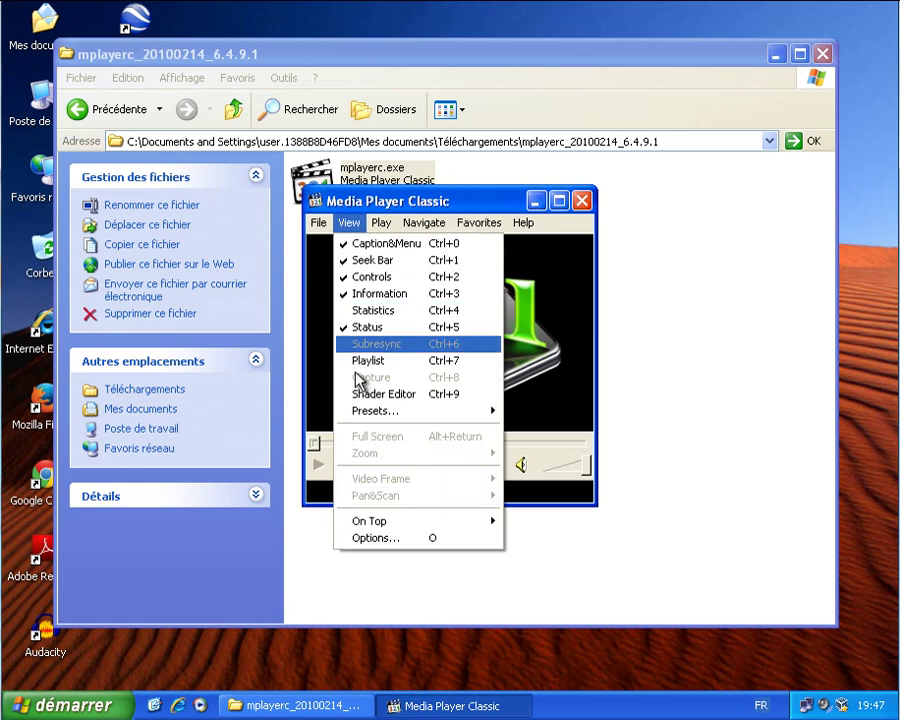
left_click(410, 539)
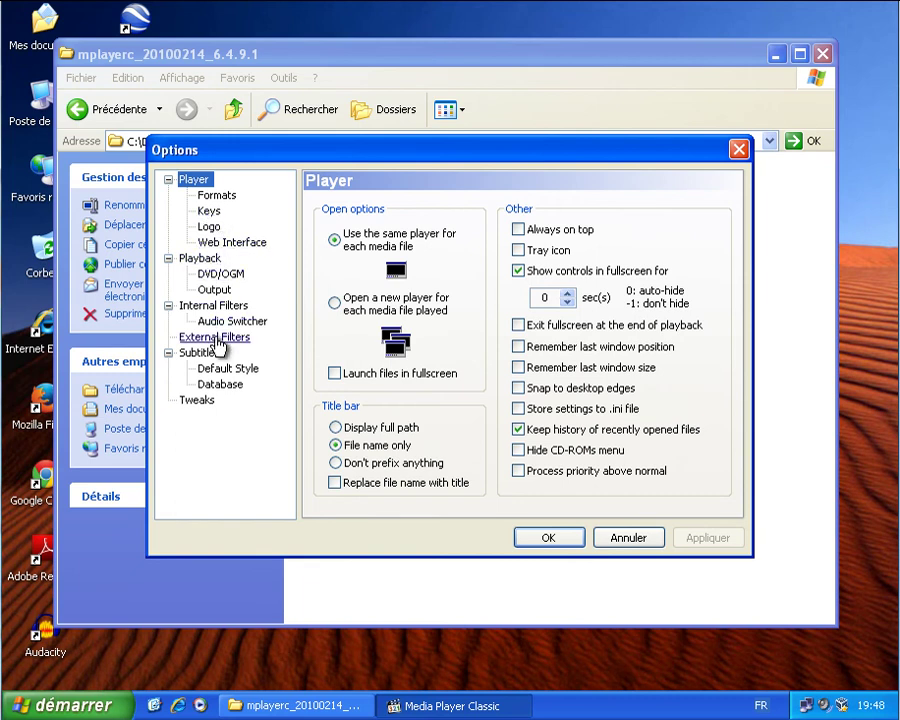
left_click(223, 372)
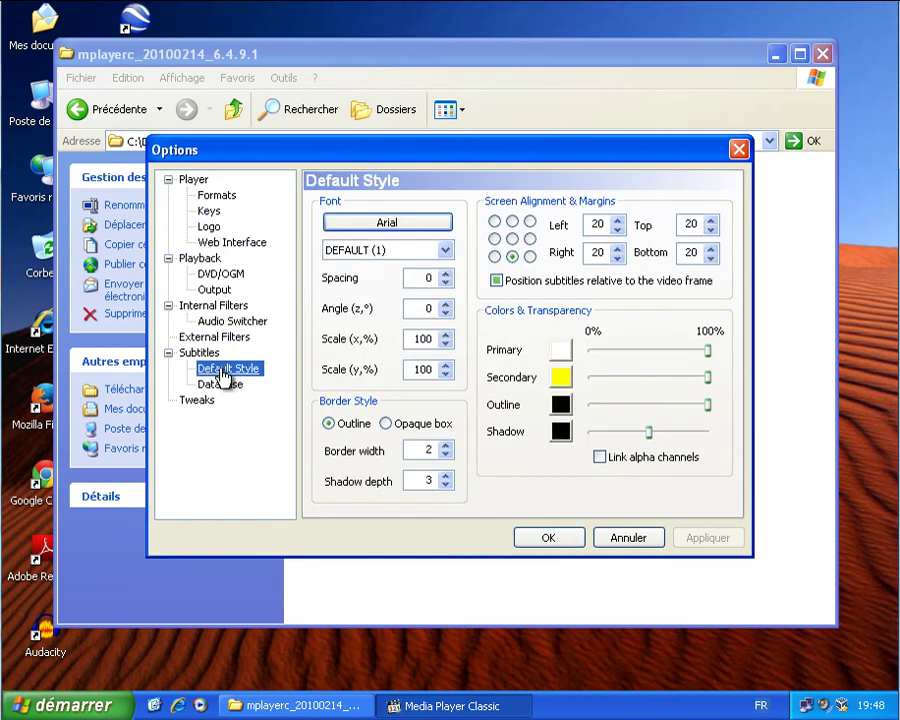
left_click(221, 386)
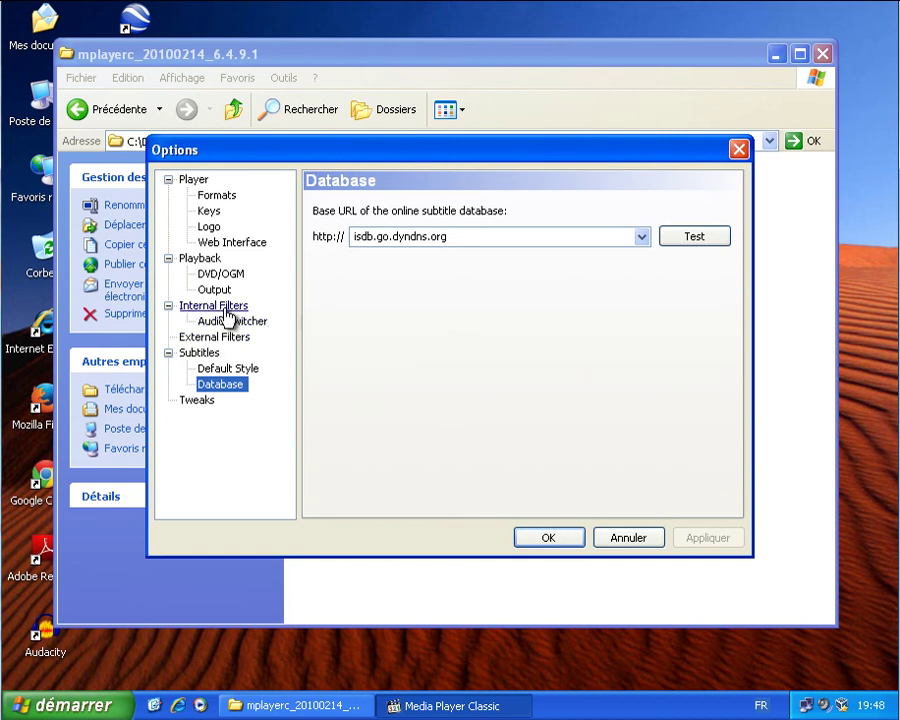
left_click(215, 227)
left_click(210, 212)
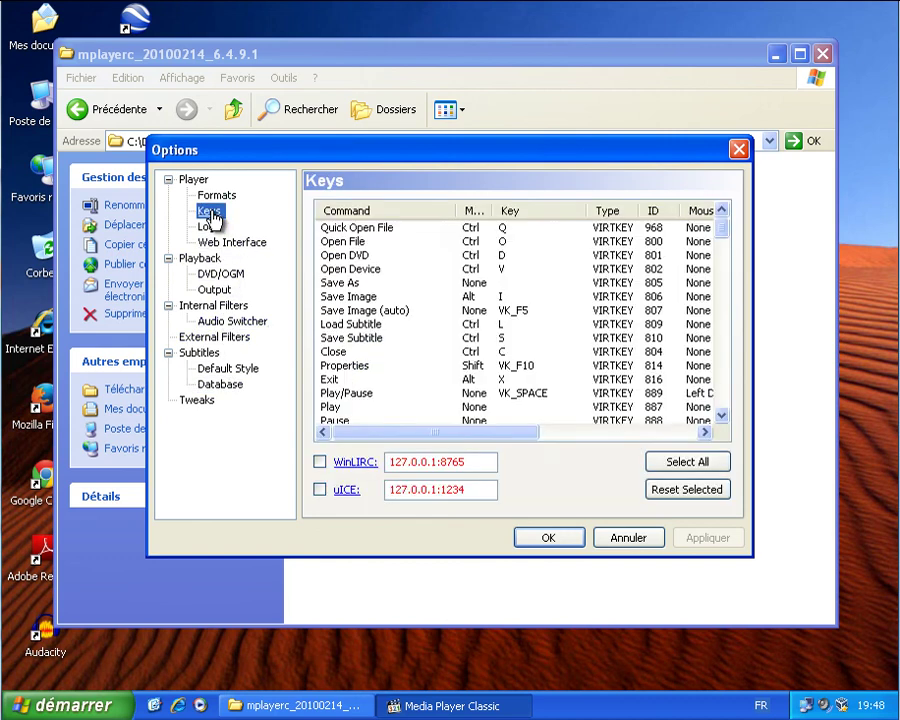
left_click(207, 257)
left_click(210, 245)
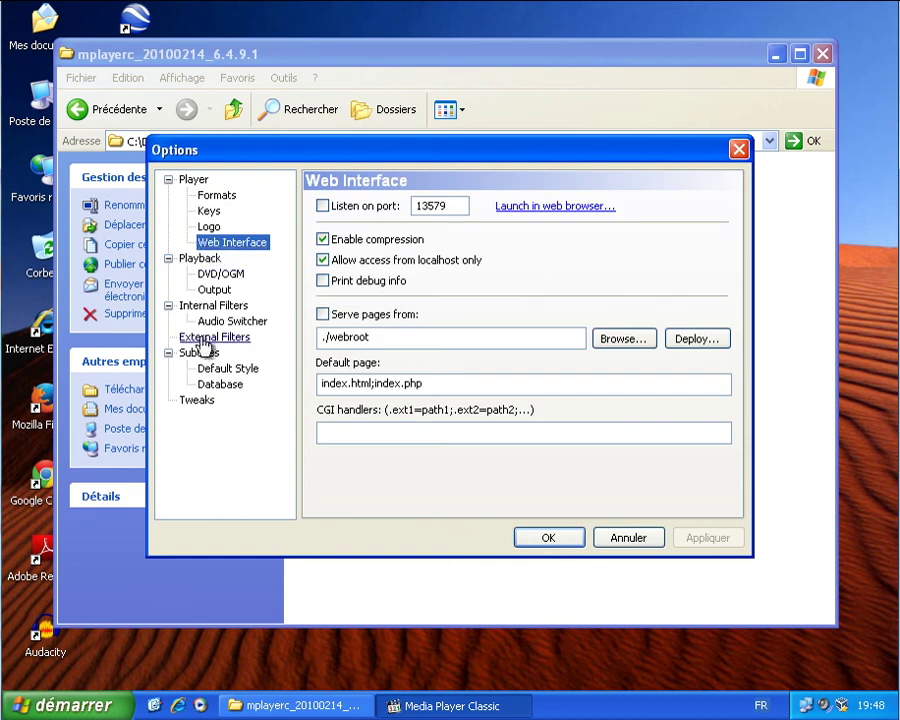
Step: Examine the DVD/OGM playback settings, checking the preferred language for Audio, Subtitles and Menu
left_click(212, 277)
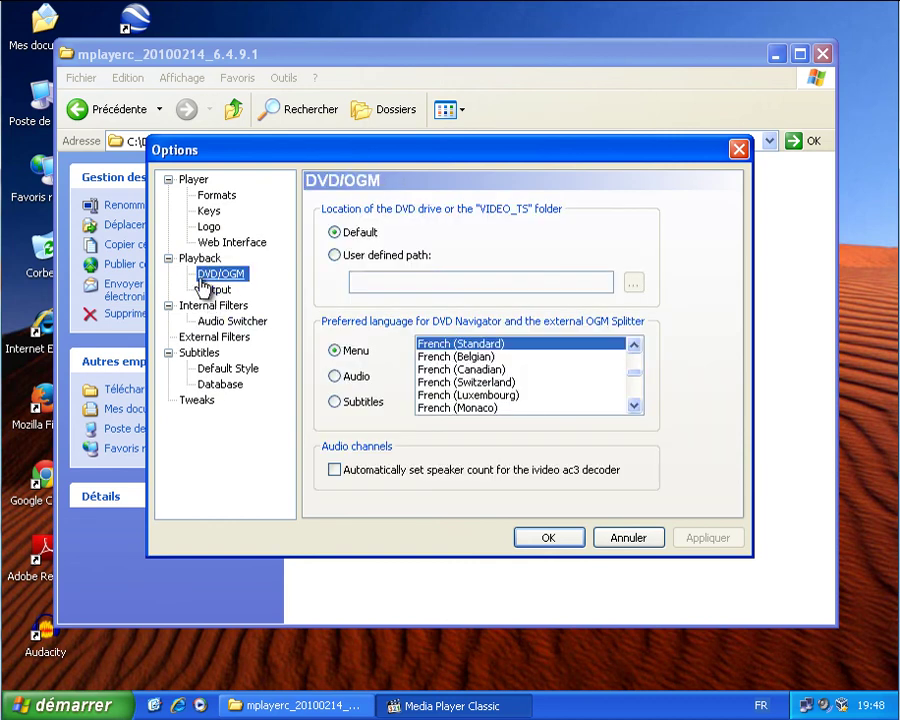
left_click(359, 381)
left_click(358, 403)
left_click(356, 350)
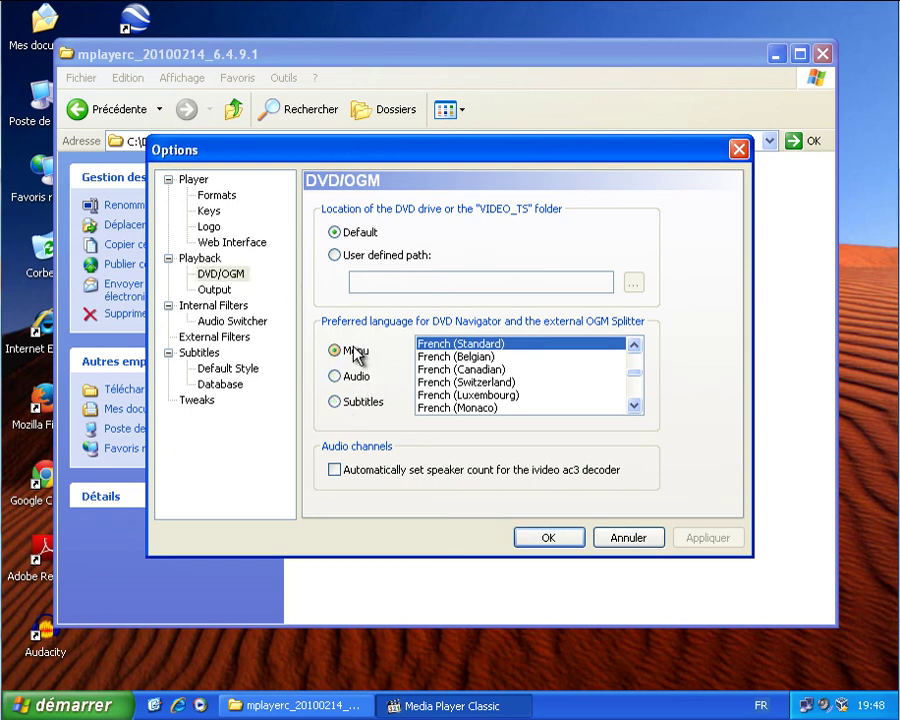
Step: Look over the remaining subtitle, filter, Output, Logo, Formats and Player settings, and leave the options without saving
left_click(224, 386)
left_click(226, 370)
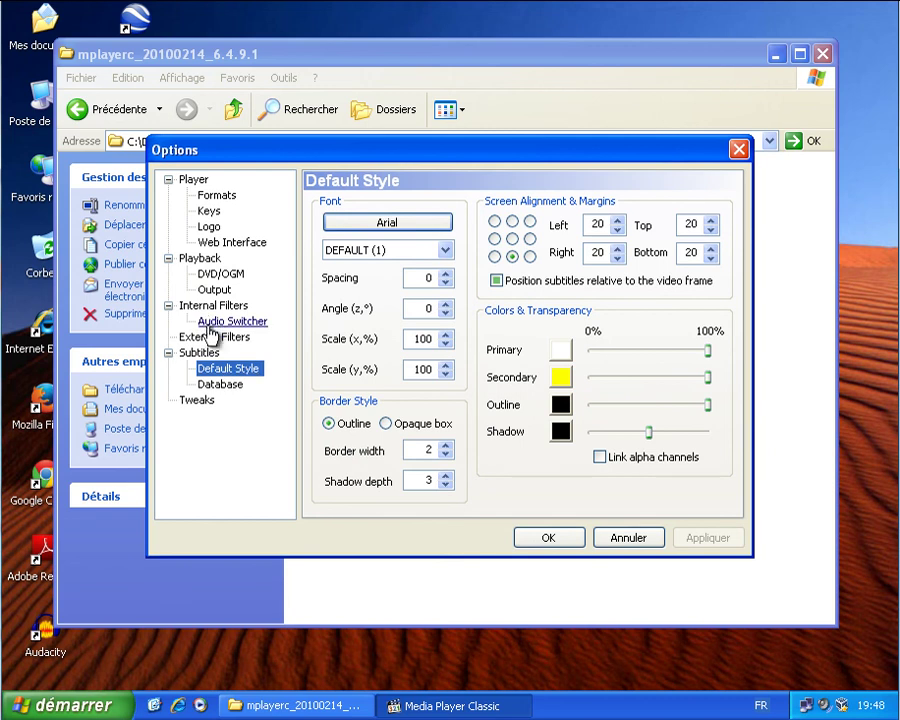
left_click(213, 336)
left_click(213, 322)
left_click(214, 290)
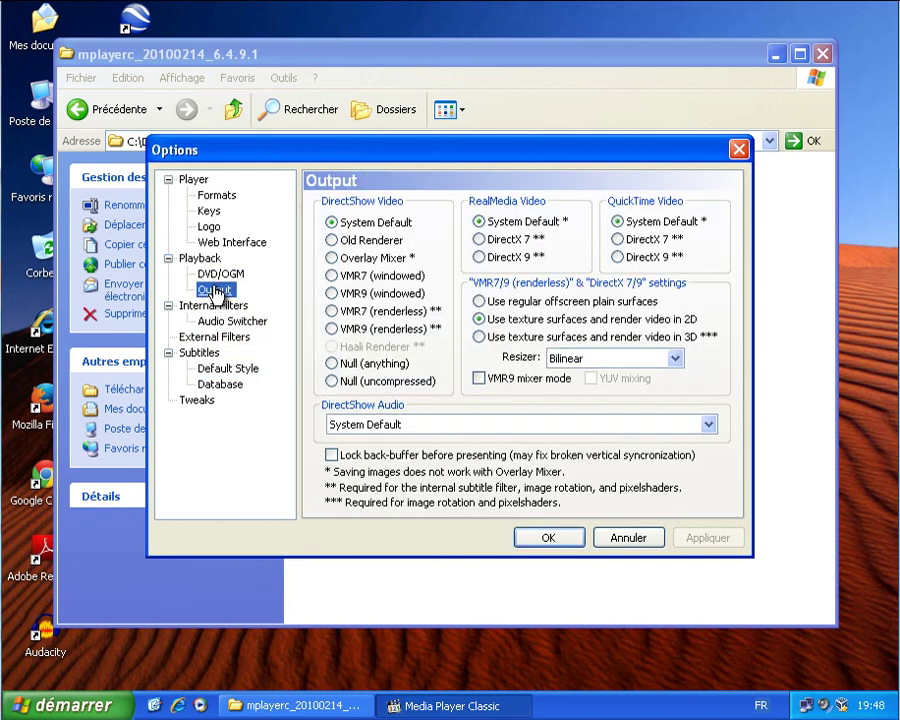
left_click(210, 228)
left_click(215, 197)
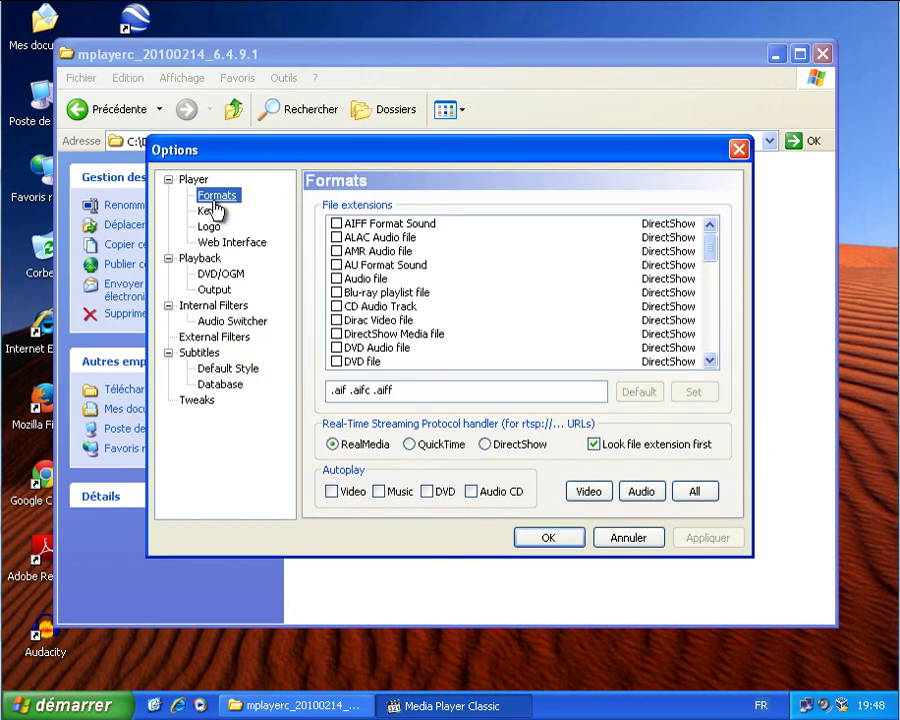
left_click(188, 180)
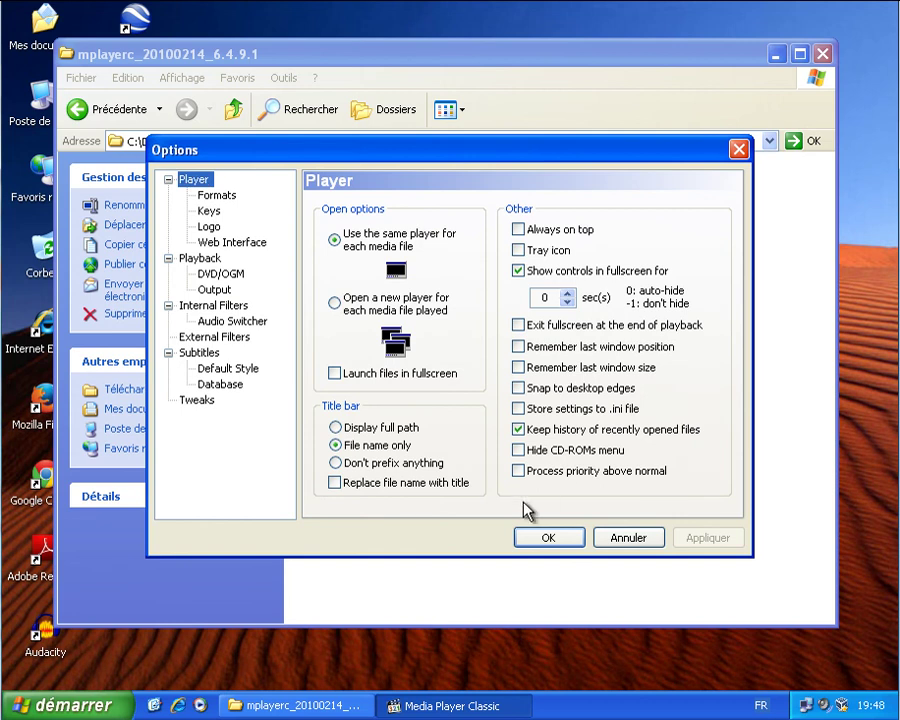
left_click(626, 539)
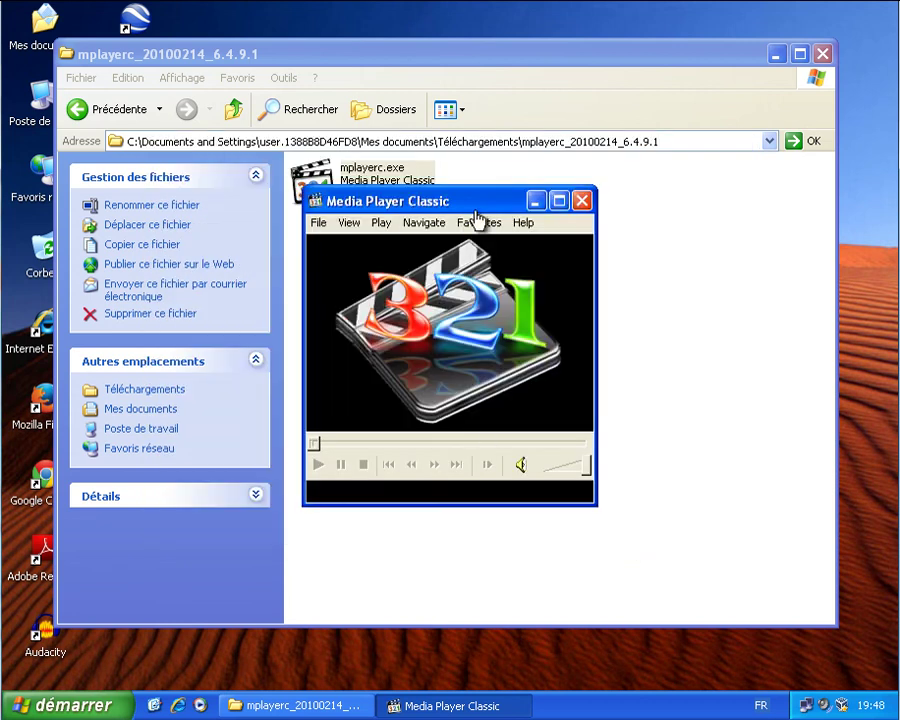
Step: Look over the play, view, file, favorites and help commands of the English player, and view its About information
key("alt+a")
mouse_move(381, 230)
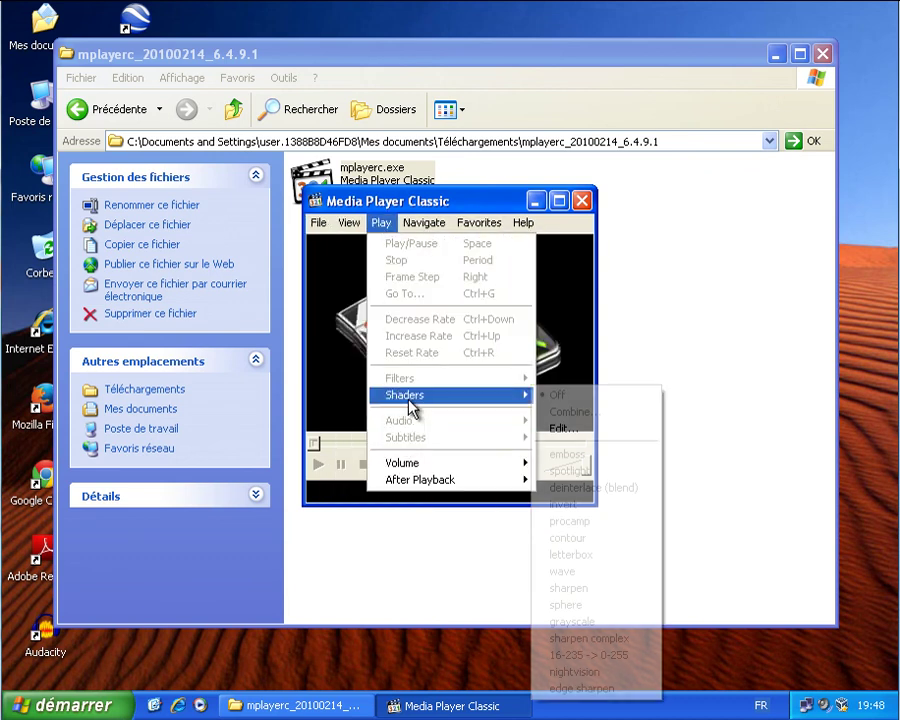
mouse_move(406, 467)
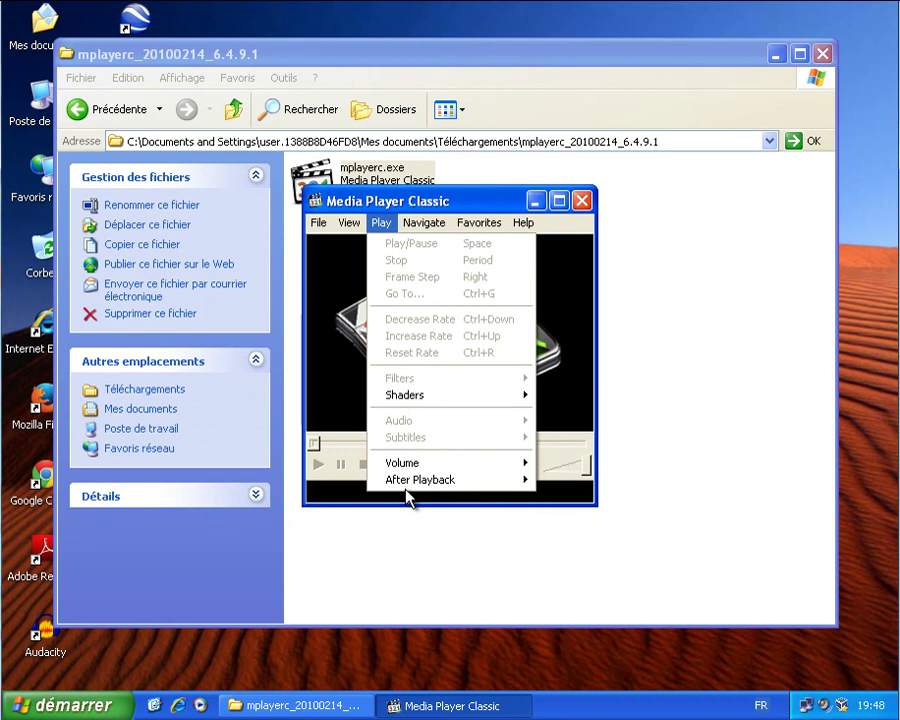
mouse_move(352, 224)
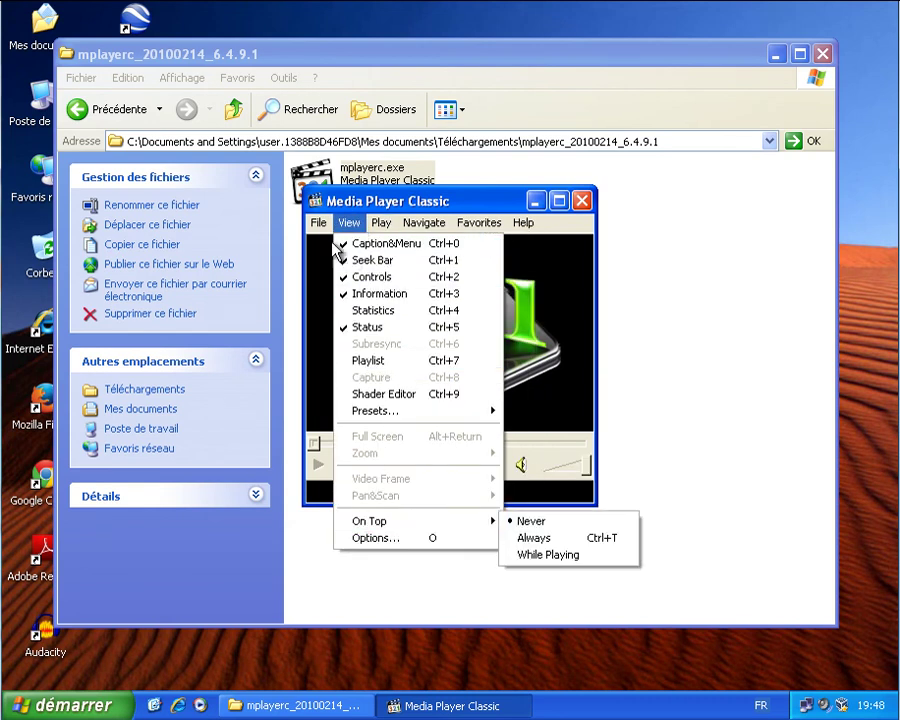
mouse_move(318, 223)
mouse_move(364, 508)
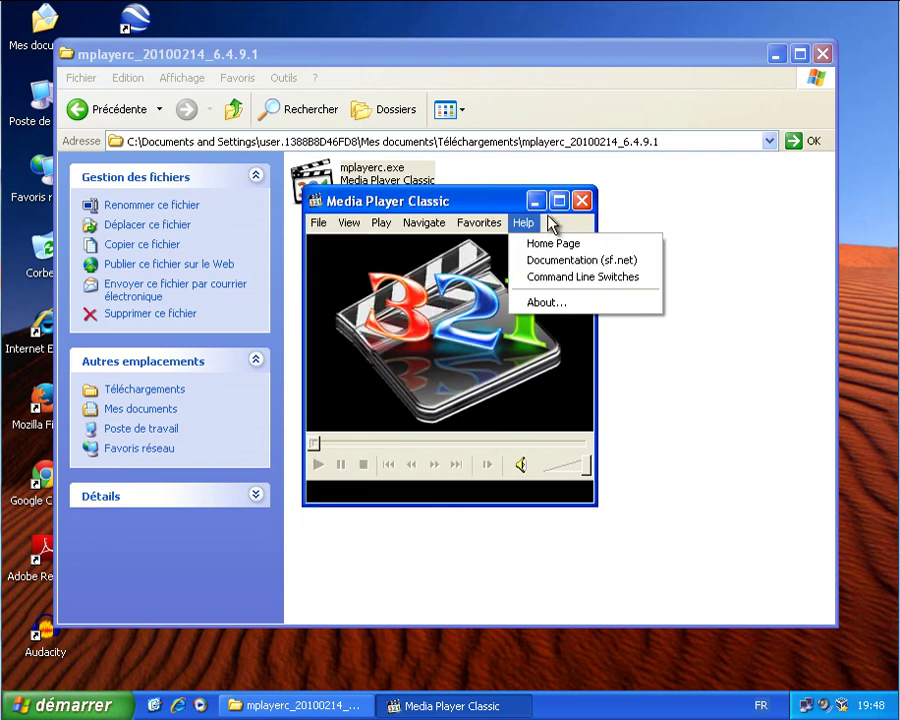
mouse_move(495, 229)
mouse_move(523, 223)
left_click(540, 298)
left_click(549, 316)
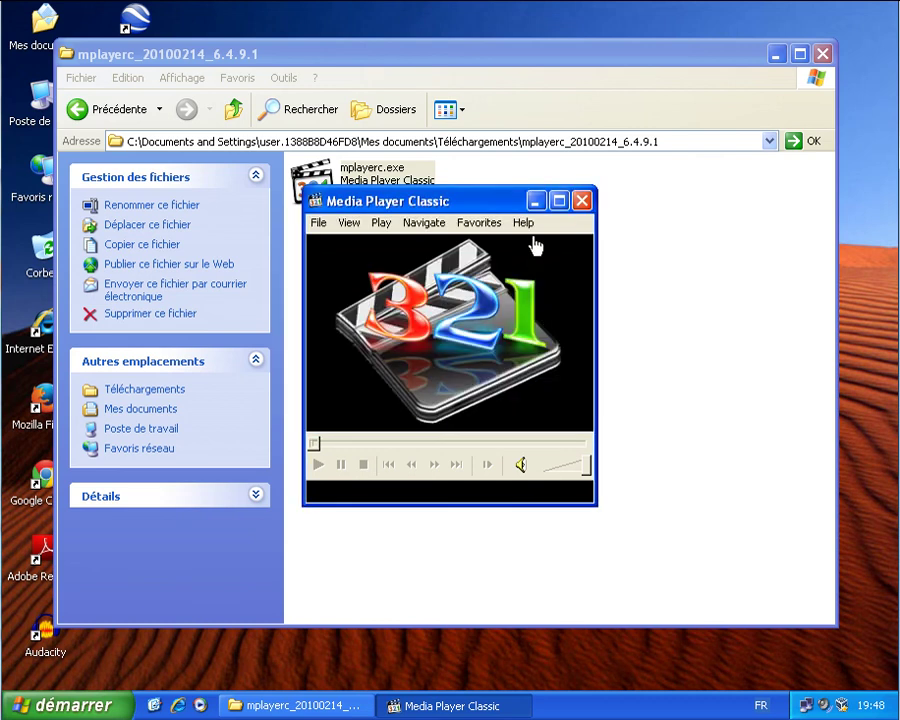
left_click(318, 222)
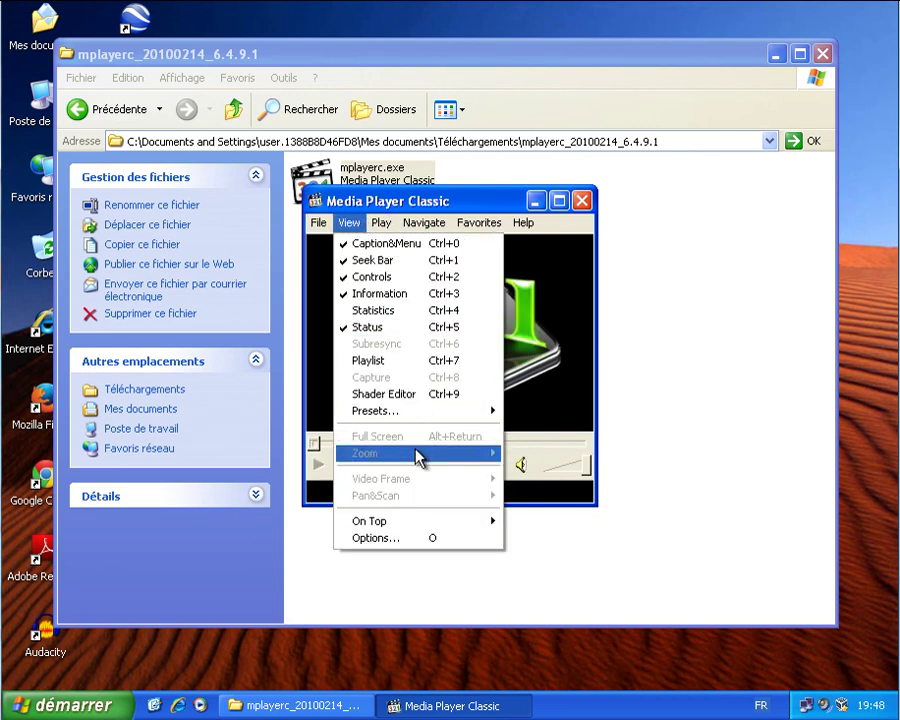
mouse_move(410, 413)
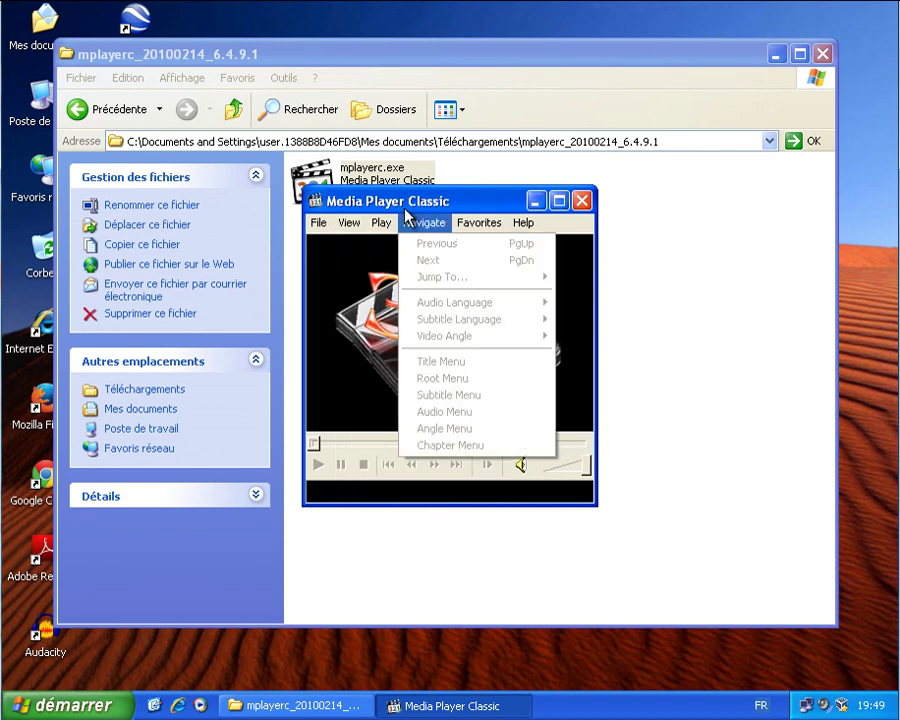
left_click(416, 216)
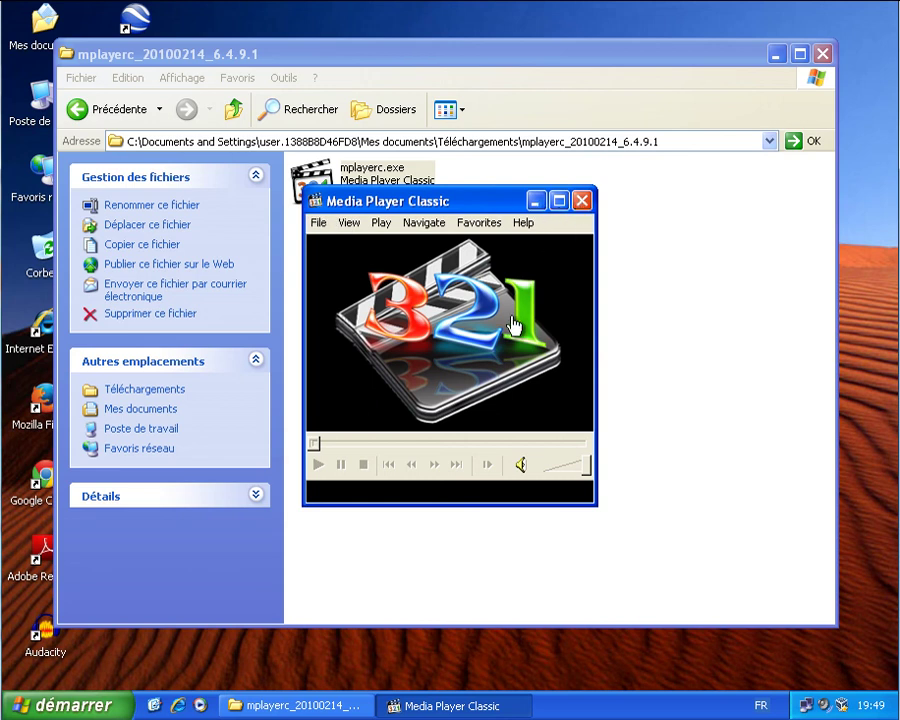
Step: Close the portable Media Player Classic and return to the Téléchargements folder
left_click(582, 205)
left_click(115, 112)
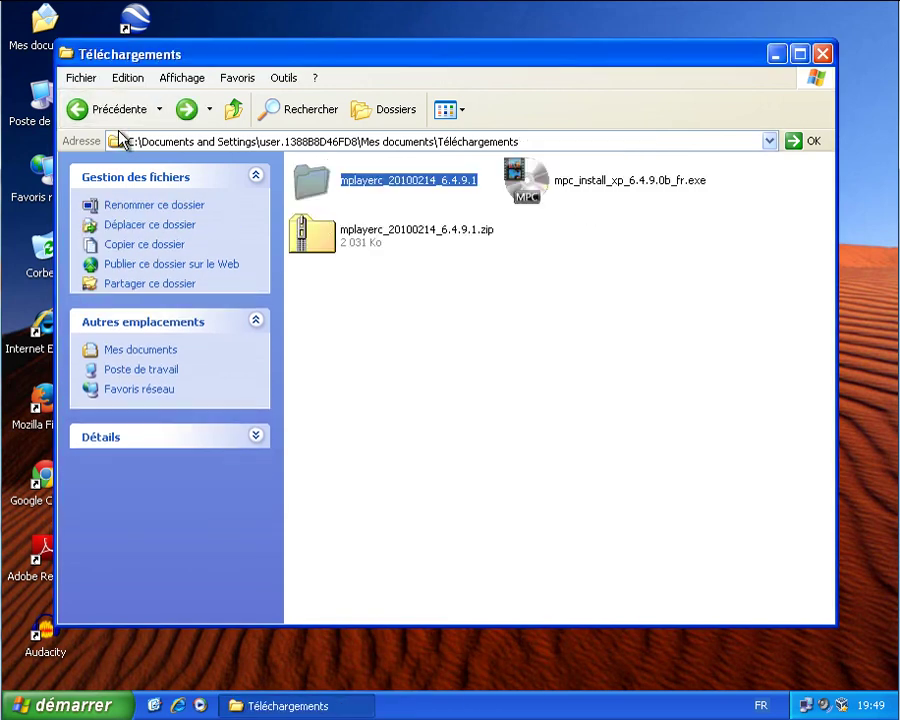
left_click(363, 389)
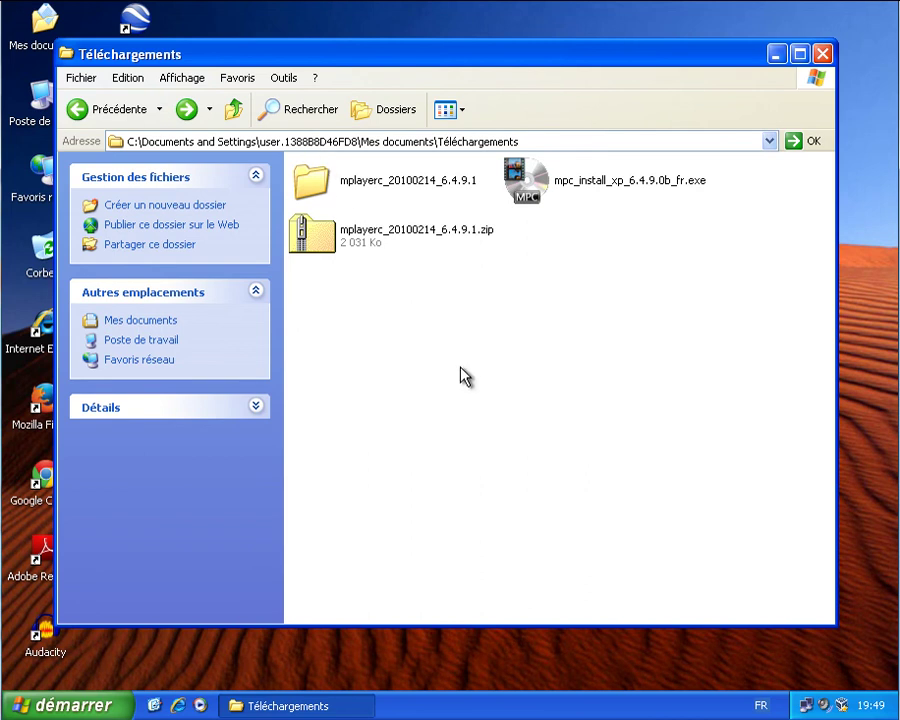
left_click(392, 252)
left_click(378, 290)
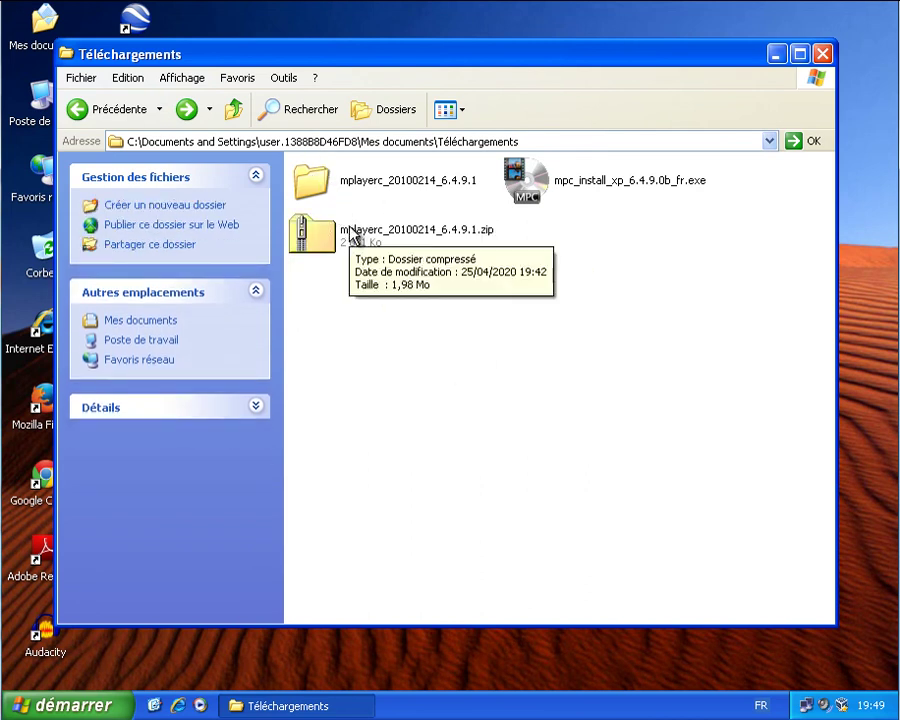
Step: Delete the mplayerc_20100214_6.4.9.1 folder and its zip archive from Téléchargements, and close the folder window
left_click(362, 250)
left_click(367, 190, "ctrl")
key("Delete")
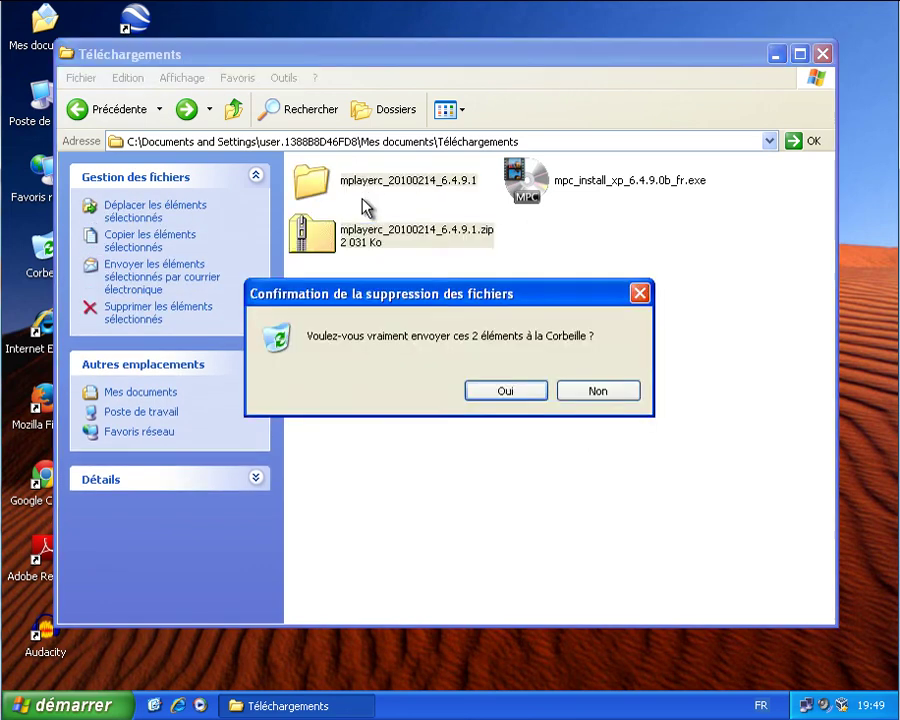
key("Return")
left_click(822, 54)
Step: Empty the Corbeille of the deleted portable player files
right_click(41, 246)
left_click(96, 292)
left_click(505, 394)
left_click(505, 404)
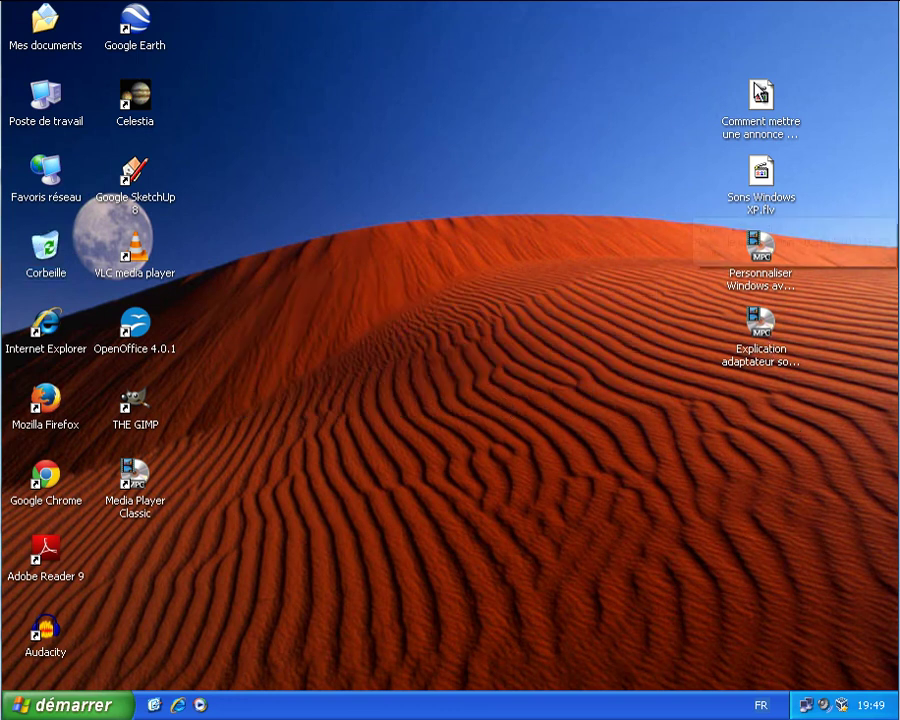
Step: Delete the four test videos (two .flv clips and two Media Player Classic clips) from the desktop
left_click(769, 104, "ctrl")
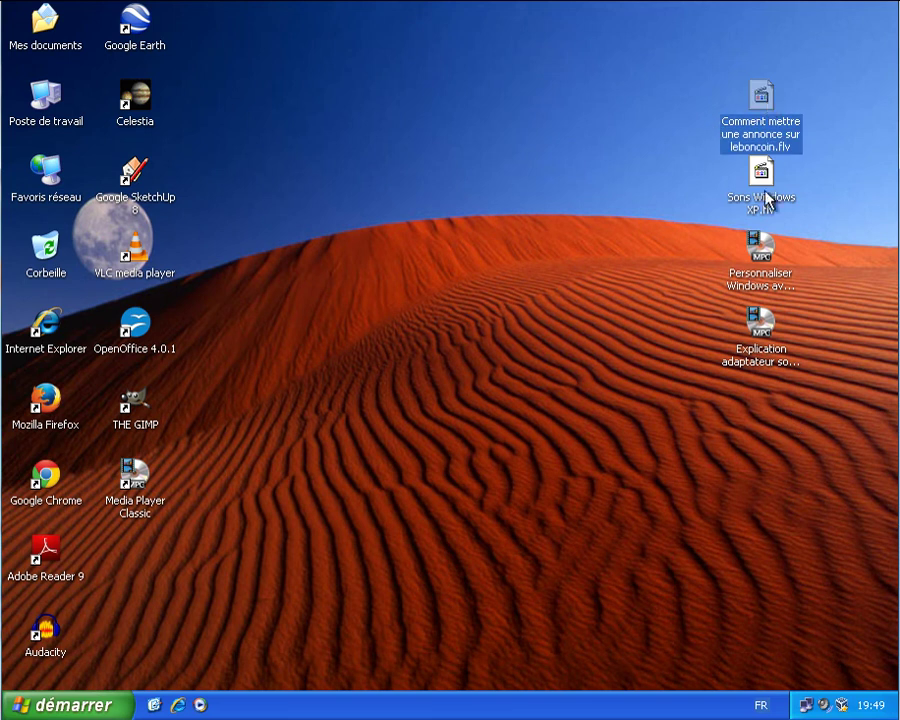
left_click(765, 180, "ctrl")
left_click(765, 252, "ctrl")
left_click(769, 340, "ctrl")
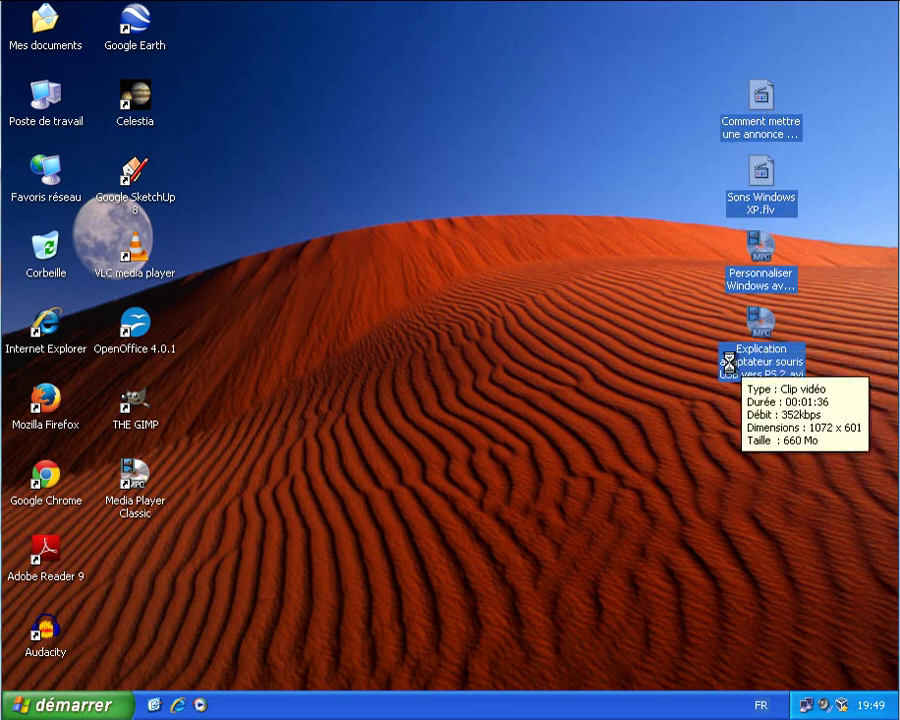
key("Delete")
key("Return")
Step: Empty the Corbeille again to remove the deleted test videos permanently
right_click(40, 245)
left_click(84, 282)
left_click(488, 384)
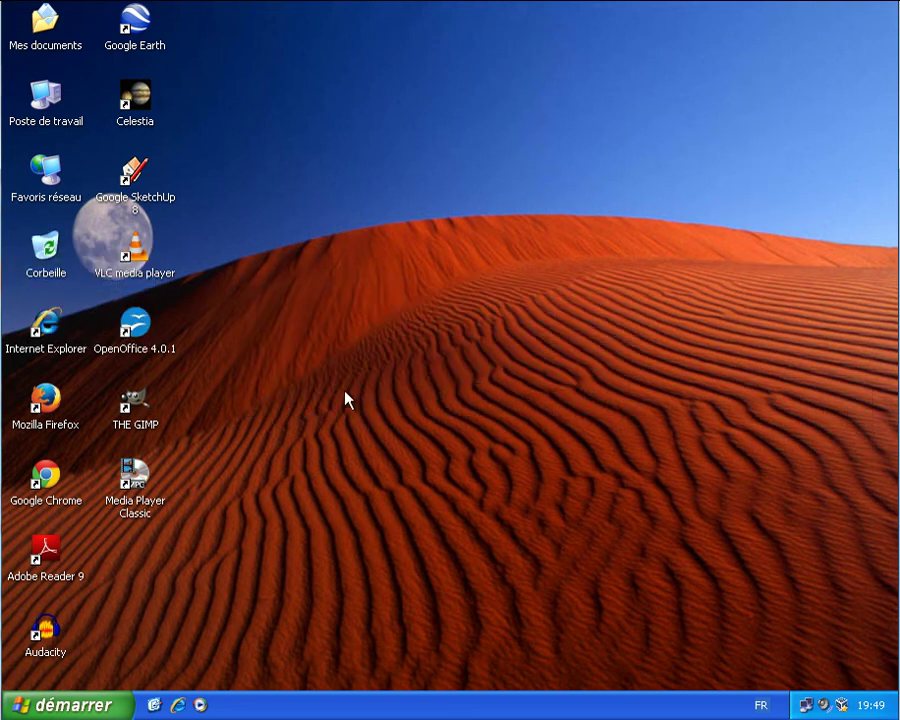
Step: Remove the last entry and Windows Movie Maker from the Start menu's recently used programs list, and close the menu
left_click(108, 704)
right_click(88, 553)
left_click(130, 507)
right_click(113, 428)
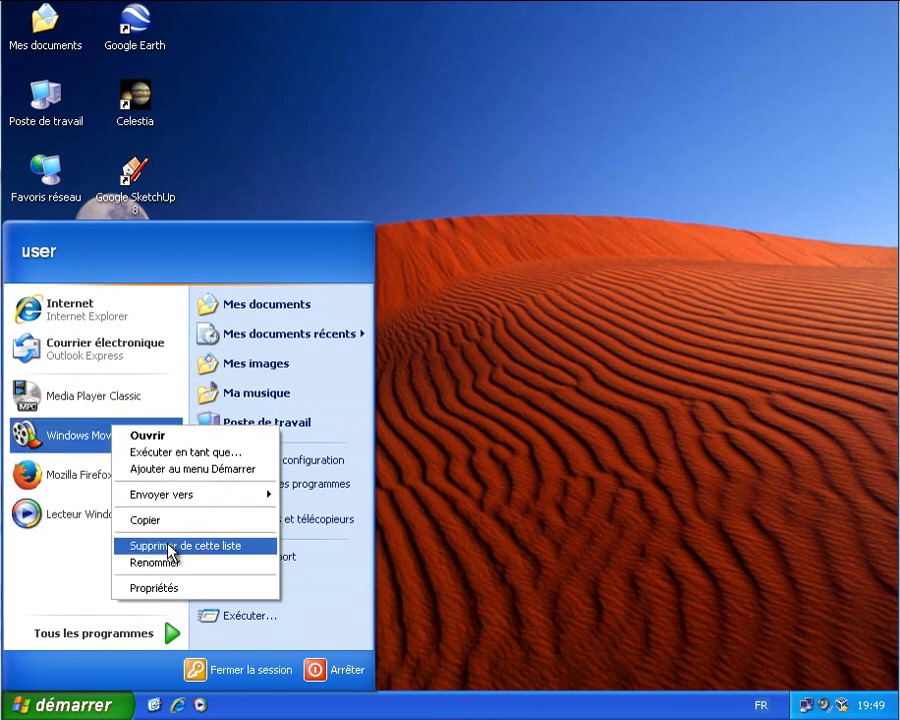
left_click(121, 542)
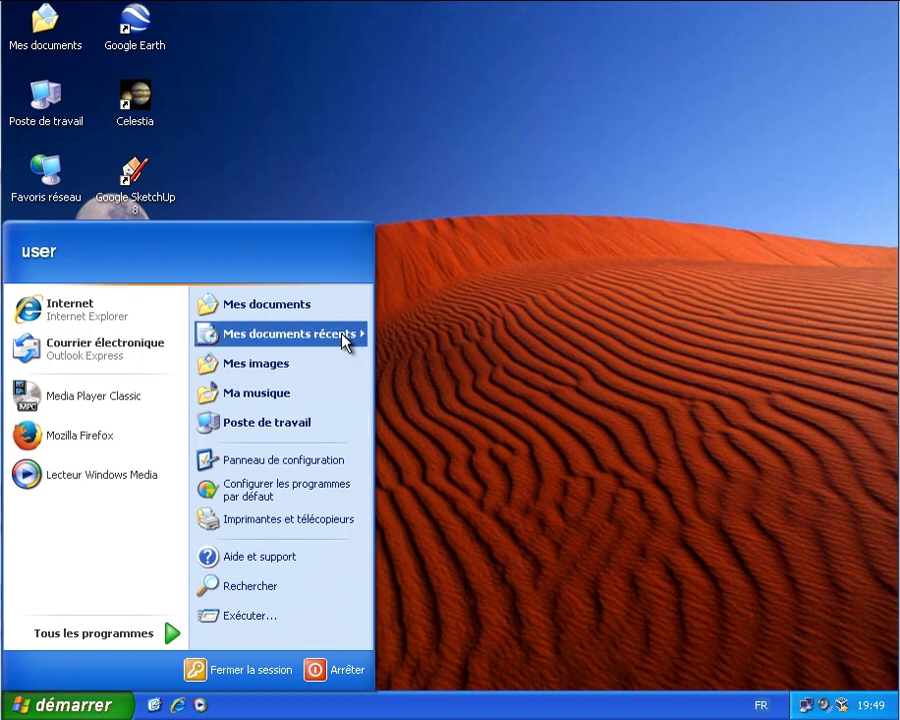
left_click(447, 328)
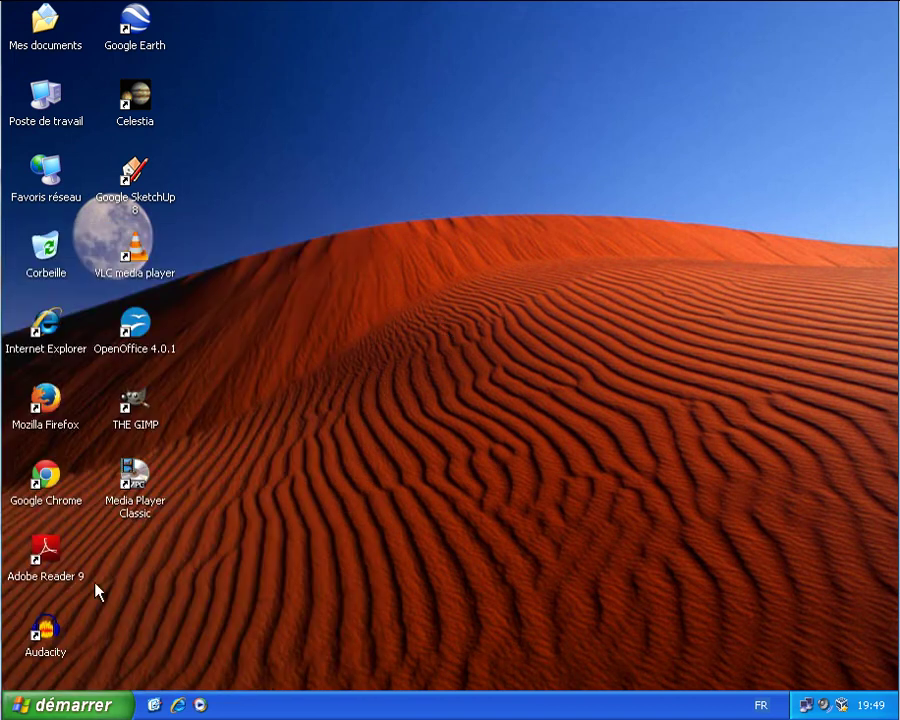